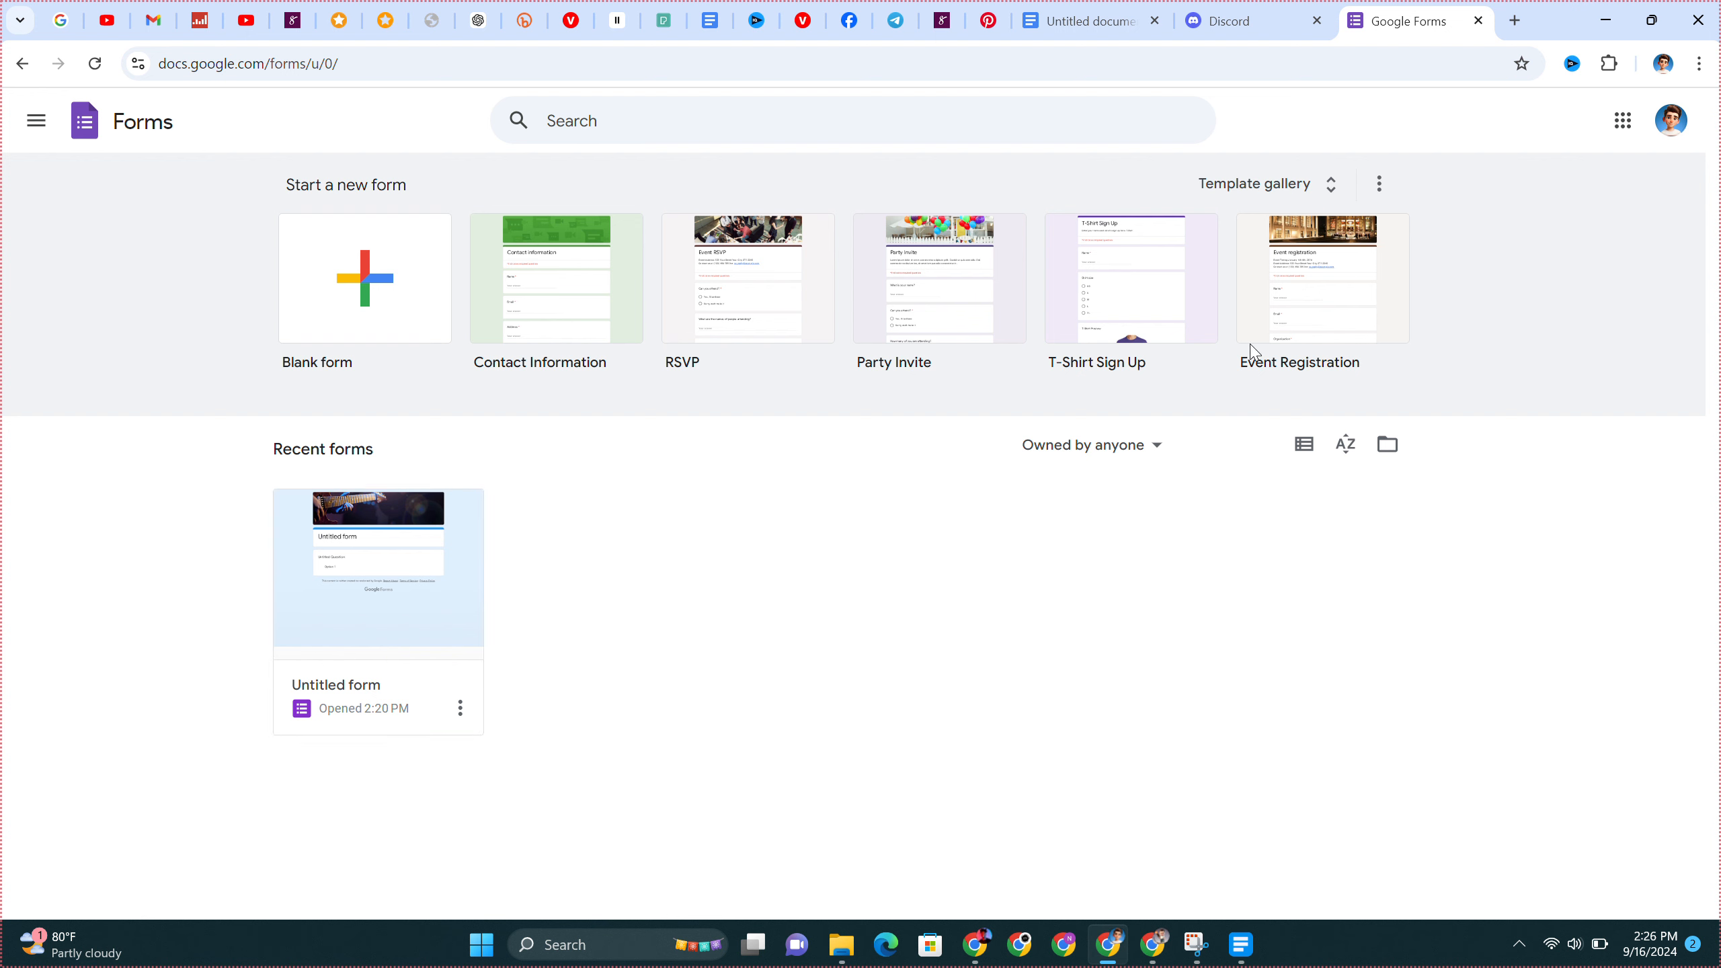
- Create a blank form from the template gallery and pin its browser tab
left_click(1324, 184)
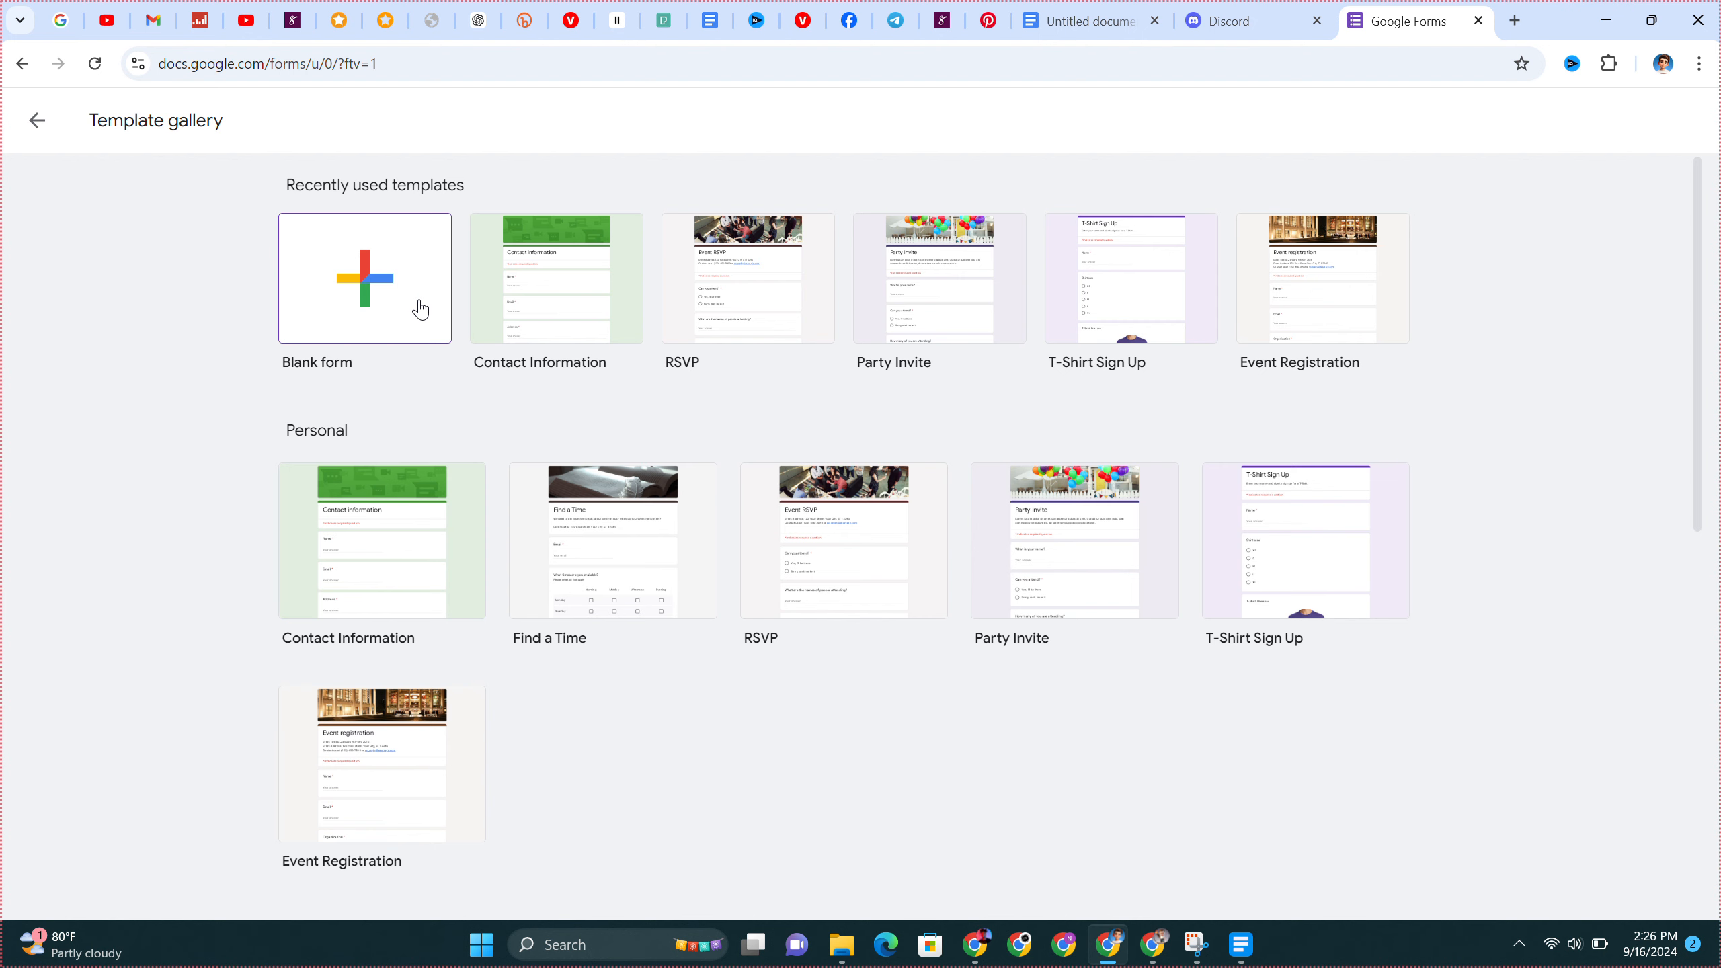
left_click(364, 300)
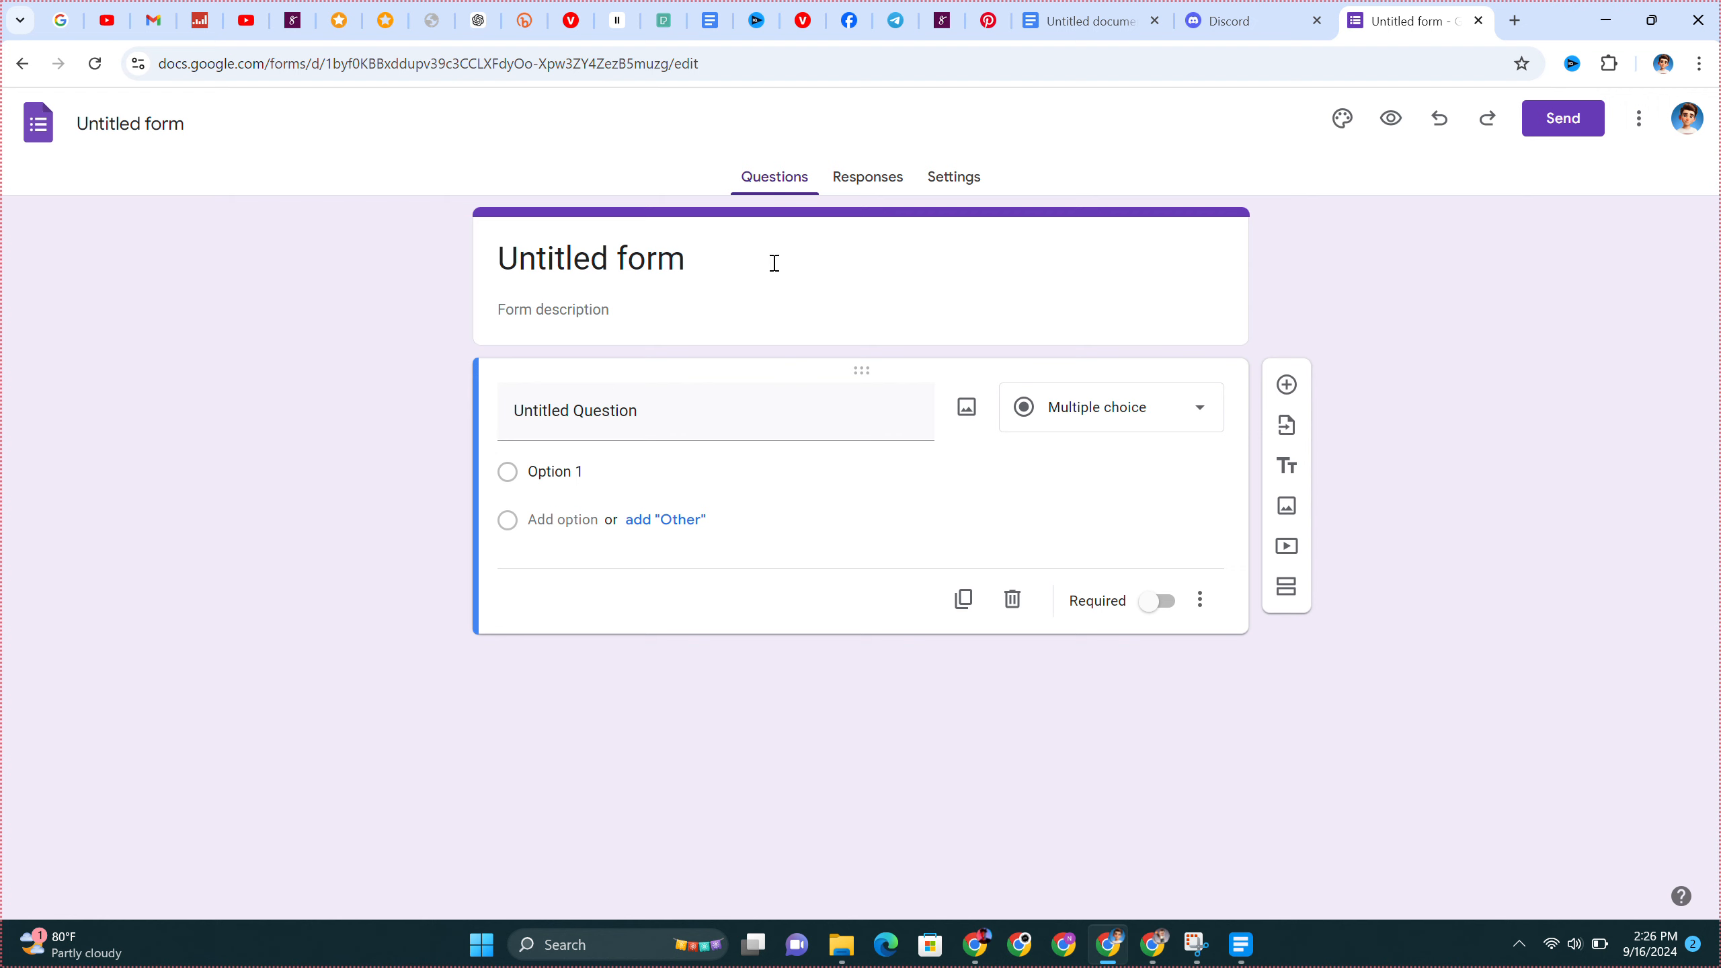
right_click(1407, 23)
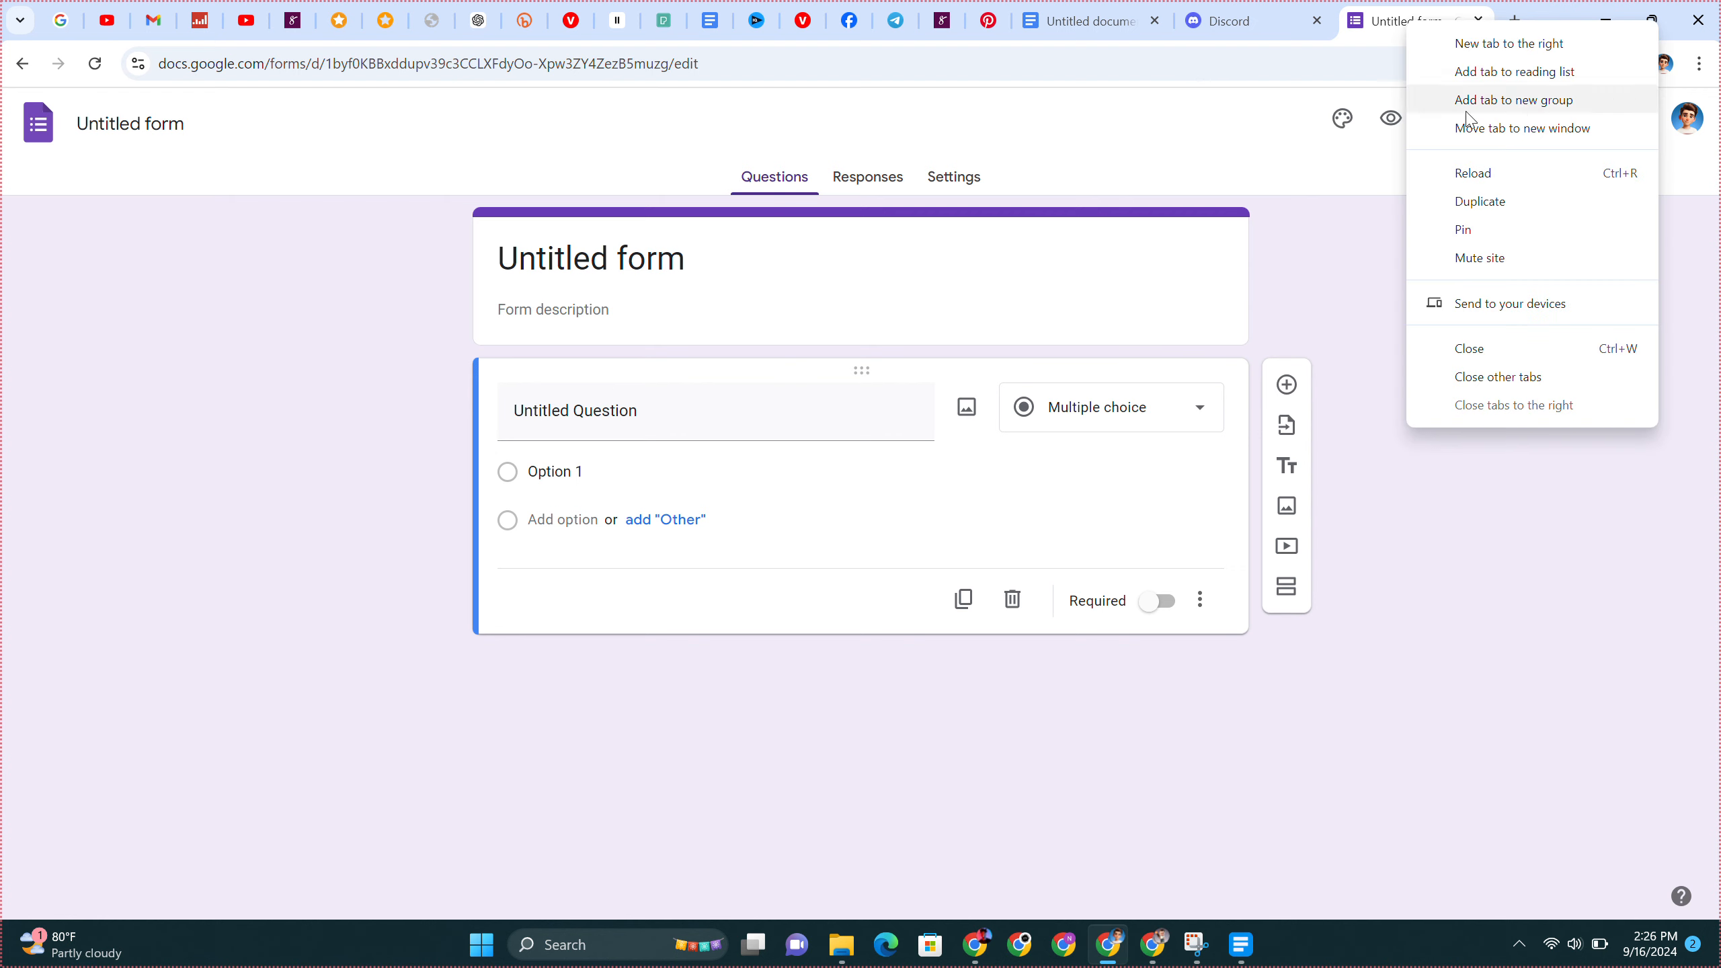
left_click(1505, 231)
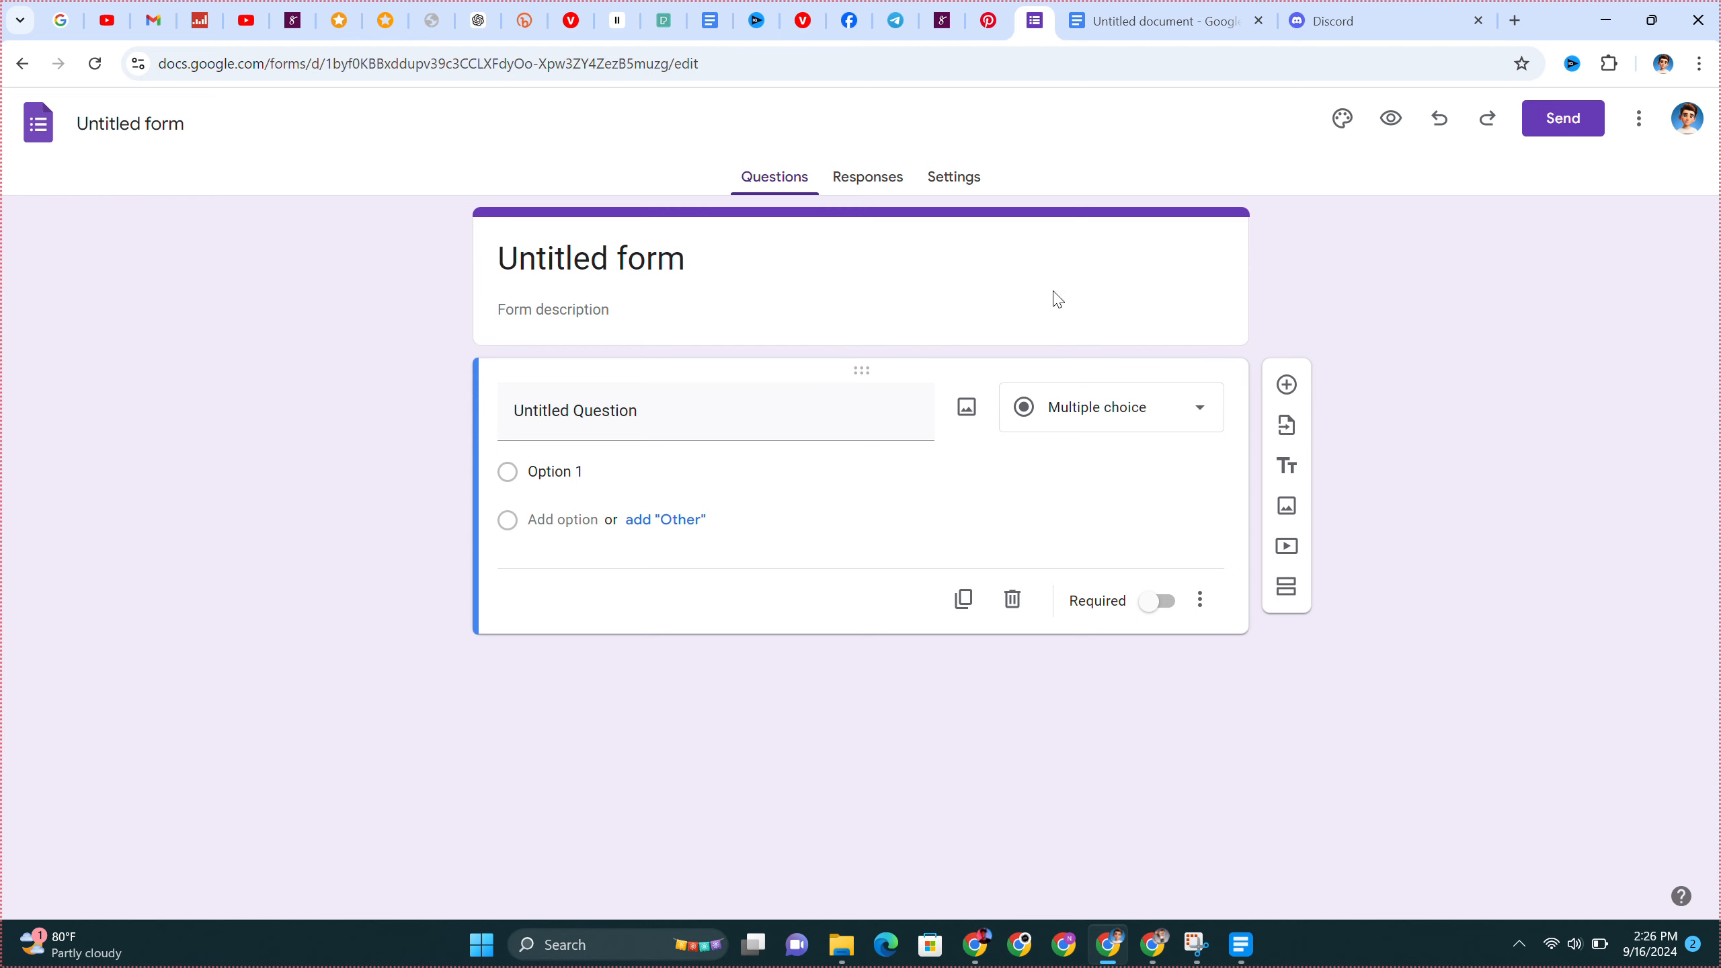
- Replace the form's title with "How To Edu Youtube Form"
left_click(677, 271)
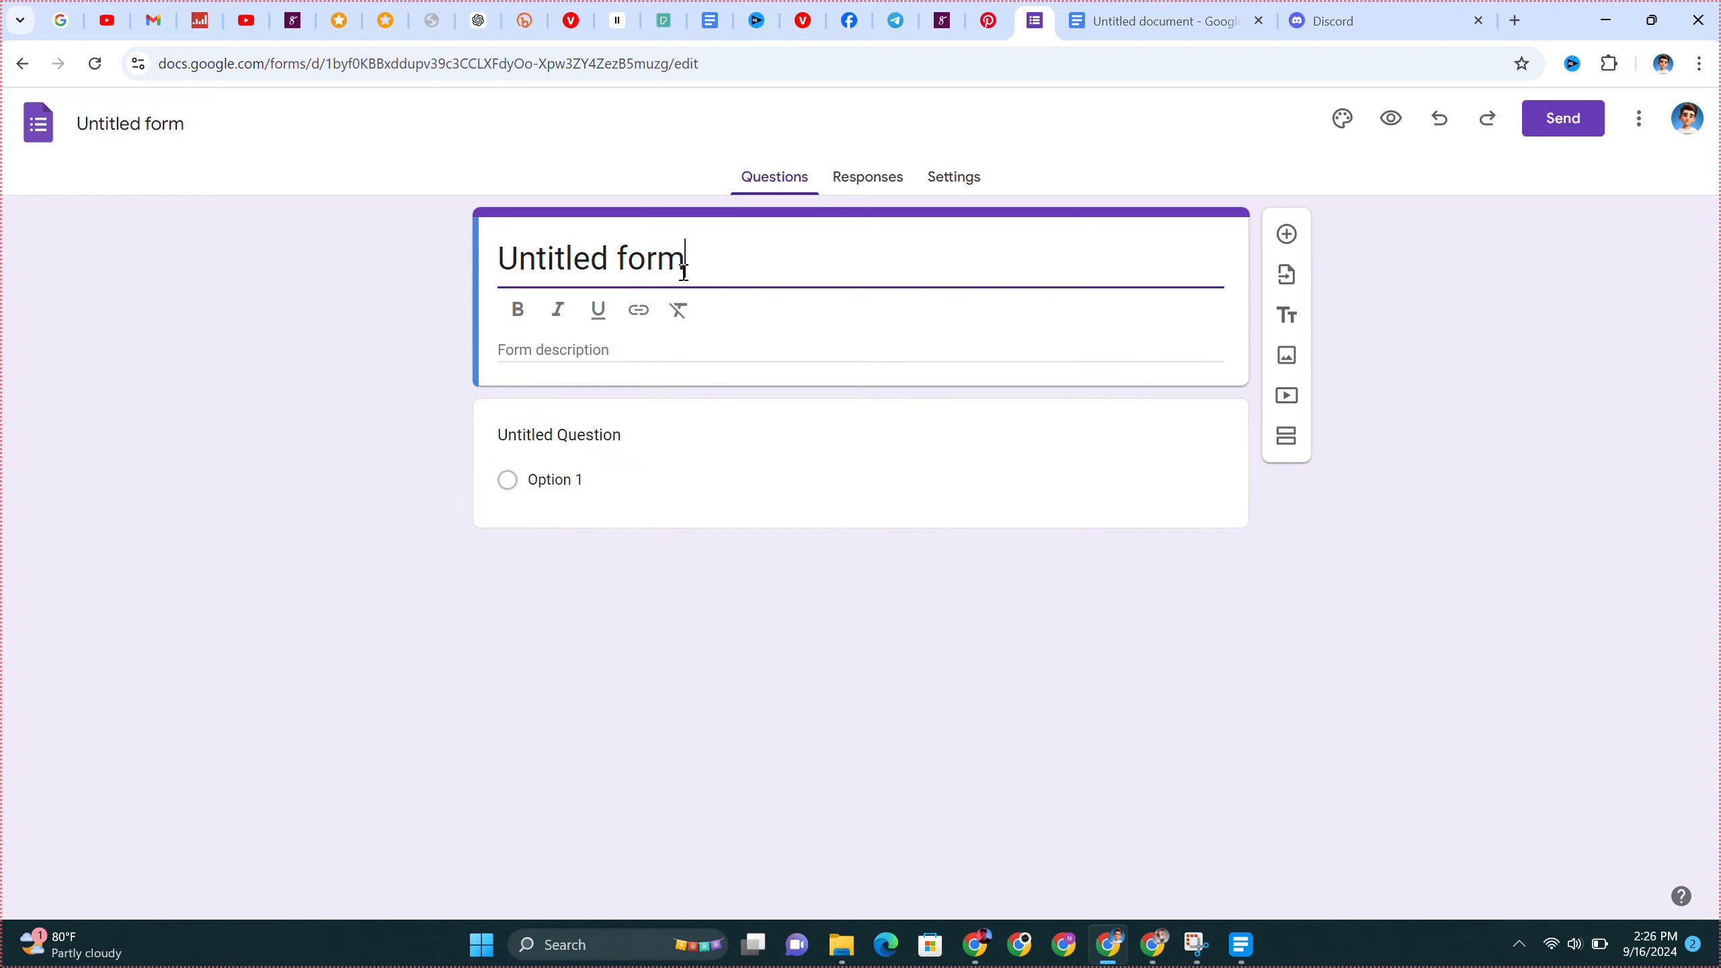
key("BackSpace")
key("BackSpace")
key("BackSpace")
key("BackSpace")
key("BackSpace")
key("BackSpace")
key("BackSpace")
key("BackSpace")
key("BackSpace")
key("BackSpace")
key("BackSpace")
key("BackSpace")
key("BackSpace")
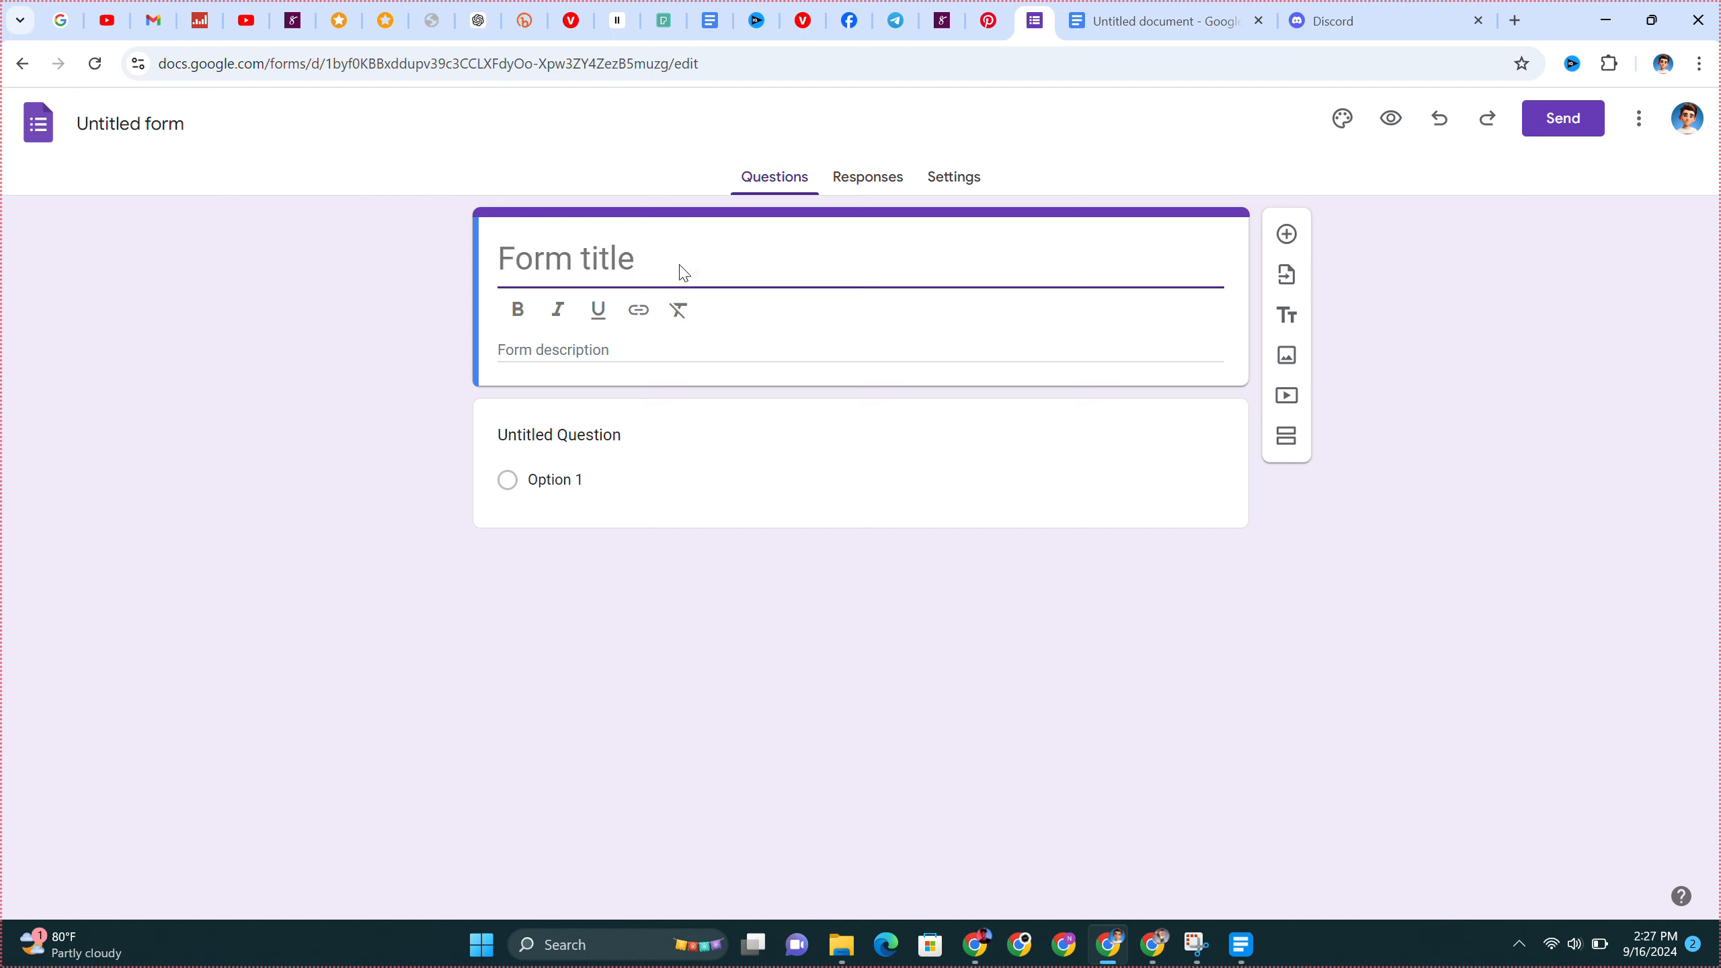
type("How T")
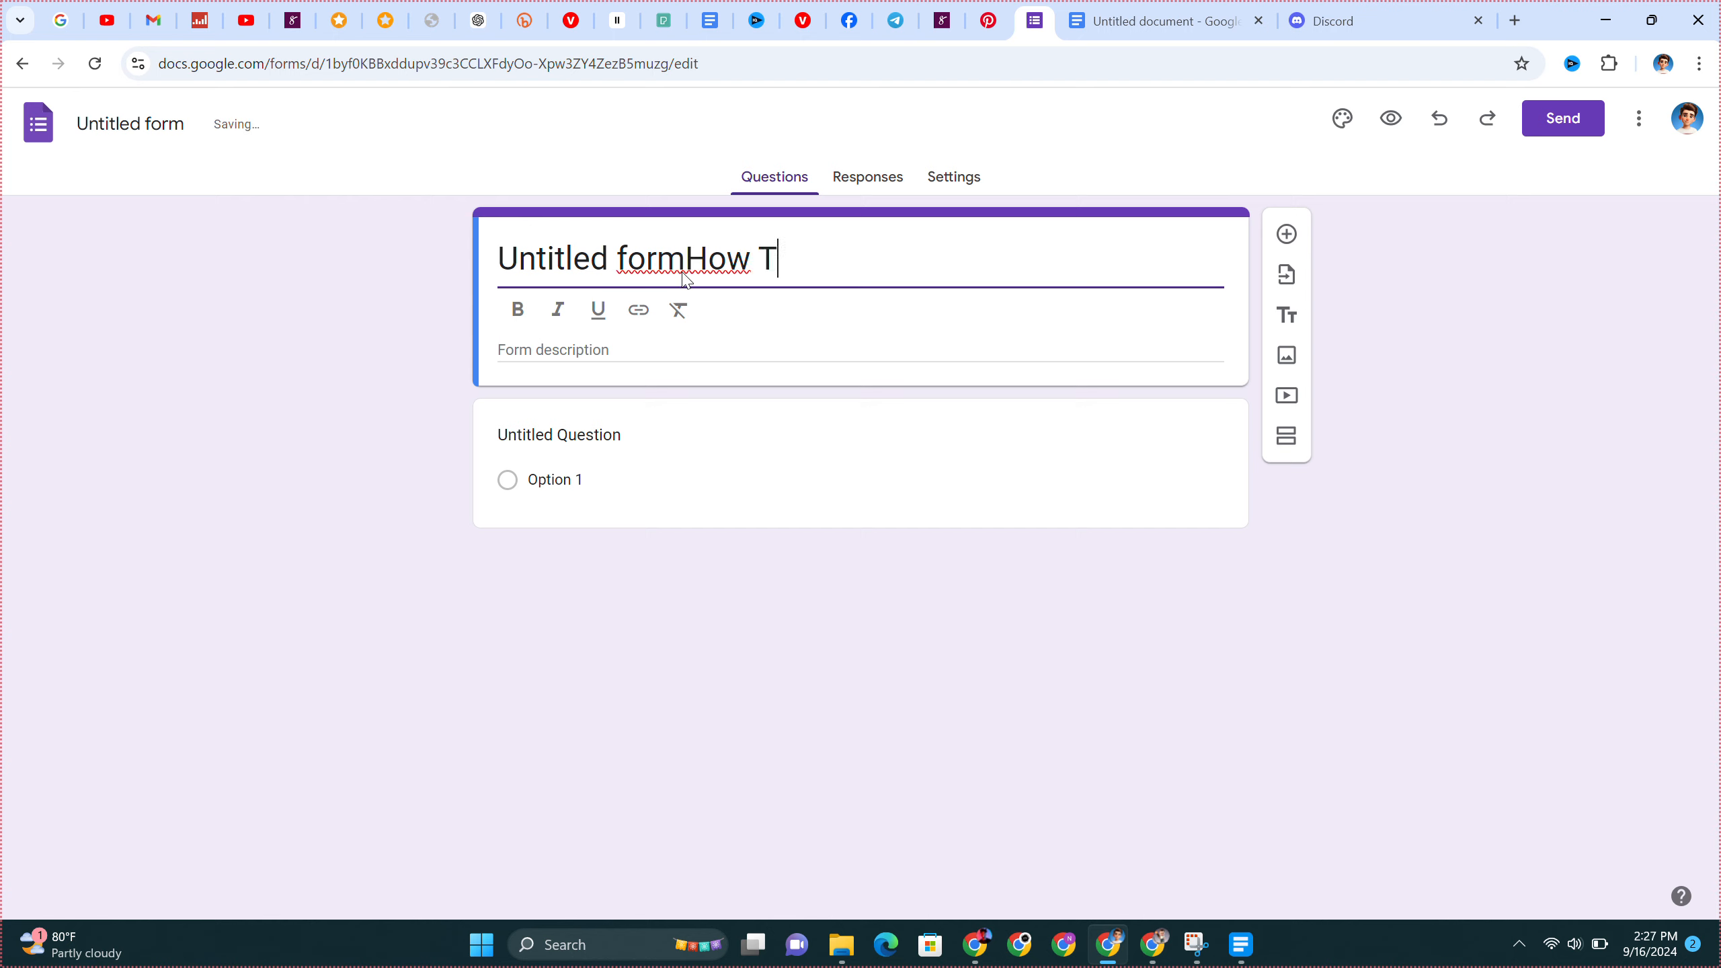
key("BackSpace")
key("BackSpace")
key("BackSpace")
key("BackSpace")
key("BackSpace")
key("BackSpace")
key("BackSpace")
key("BackSpace")
key("BackSpace")
key("BackSpace")
key("BackSpace")
key("BackSpace")
key("BackSpace")
key("BackSpace")
key("BackSpace")
key("BackSpace")
key("BackSpace")
key("BackSpace")
type("H")
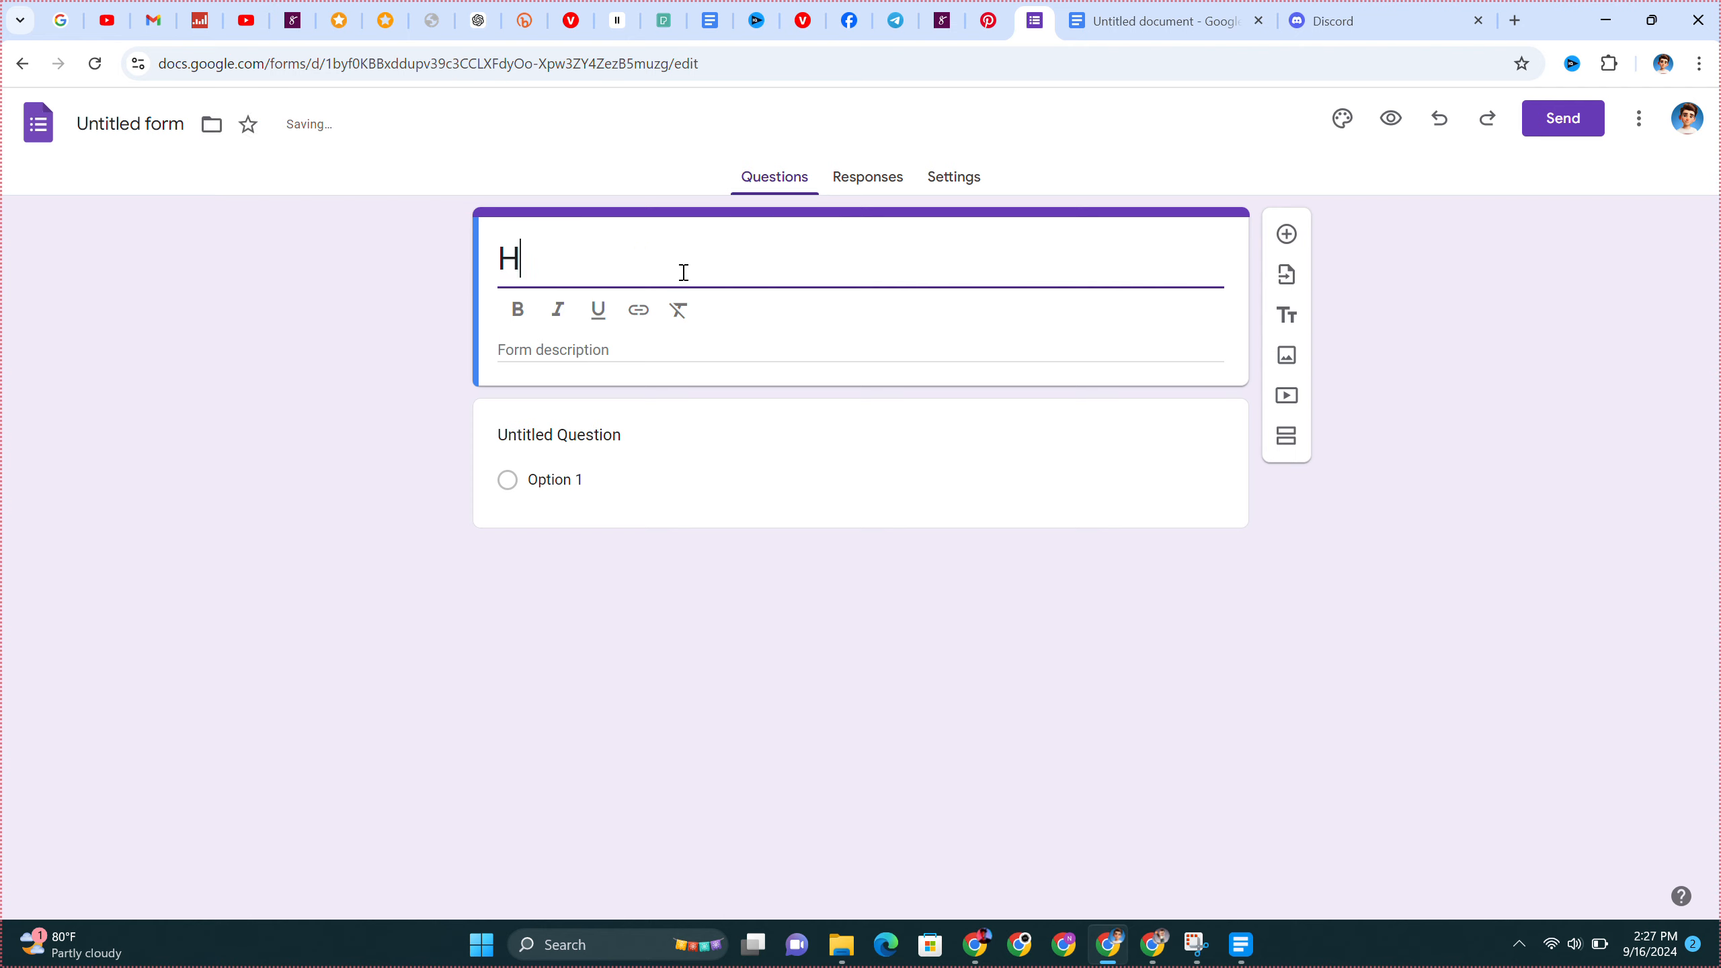
type("ow T")
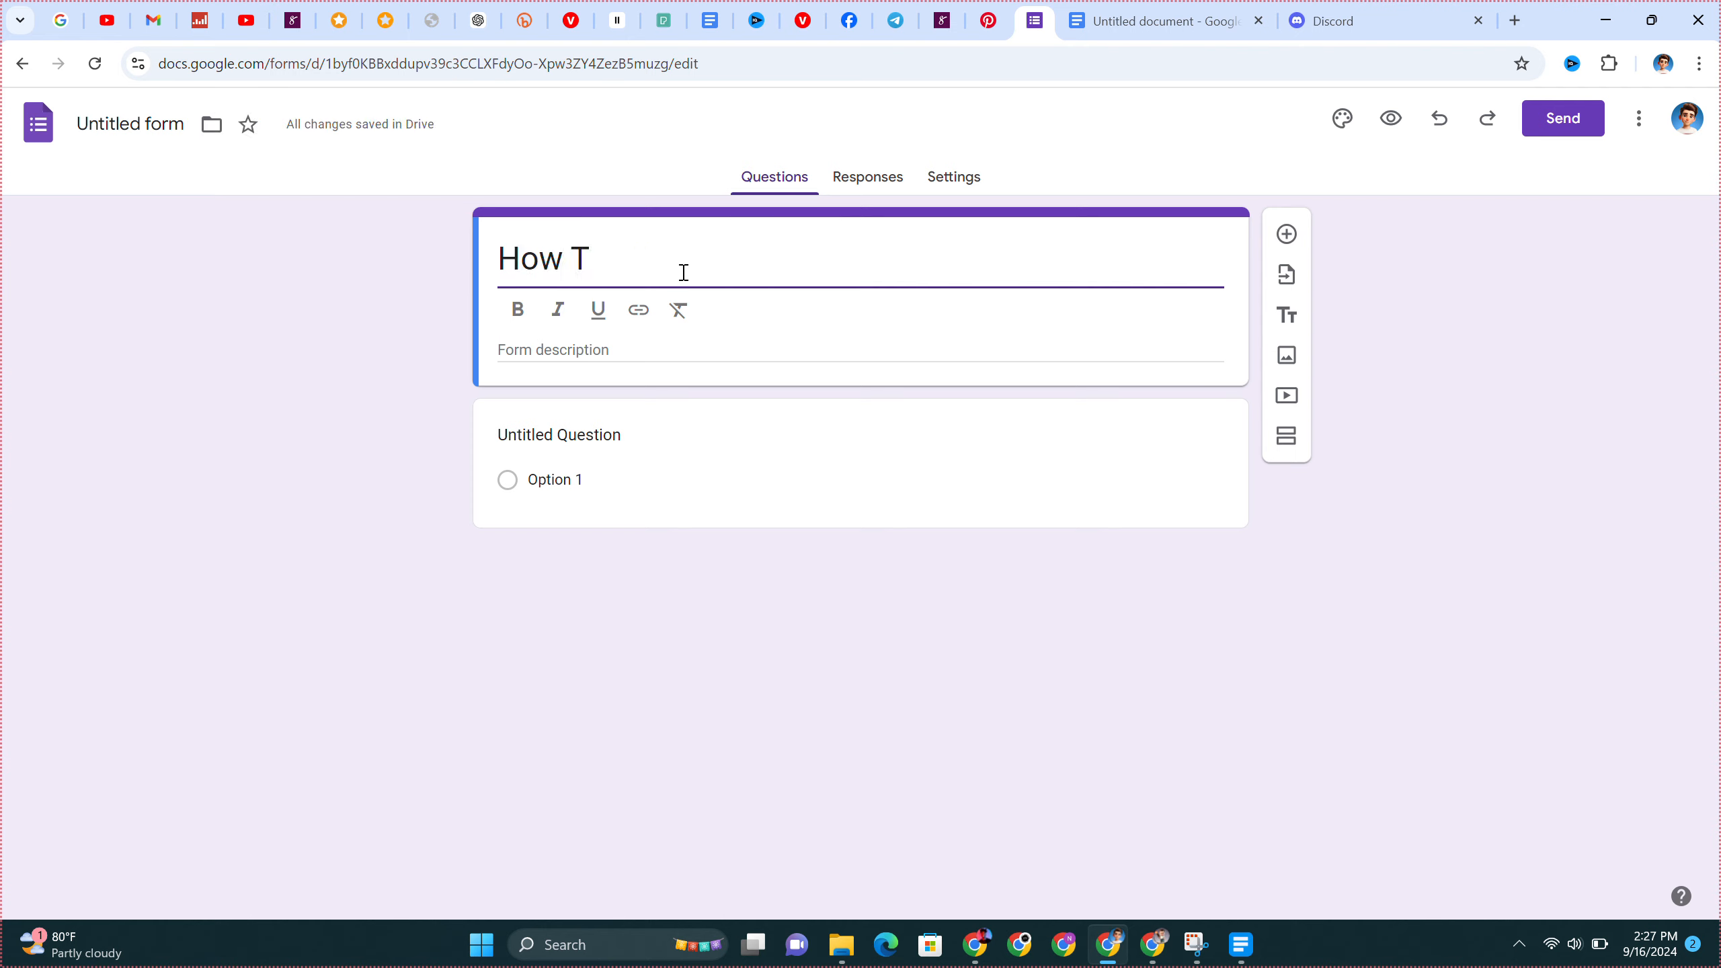
type("o Edu ")
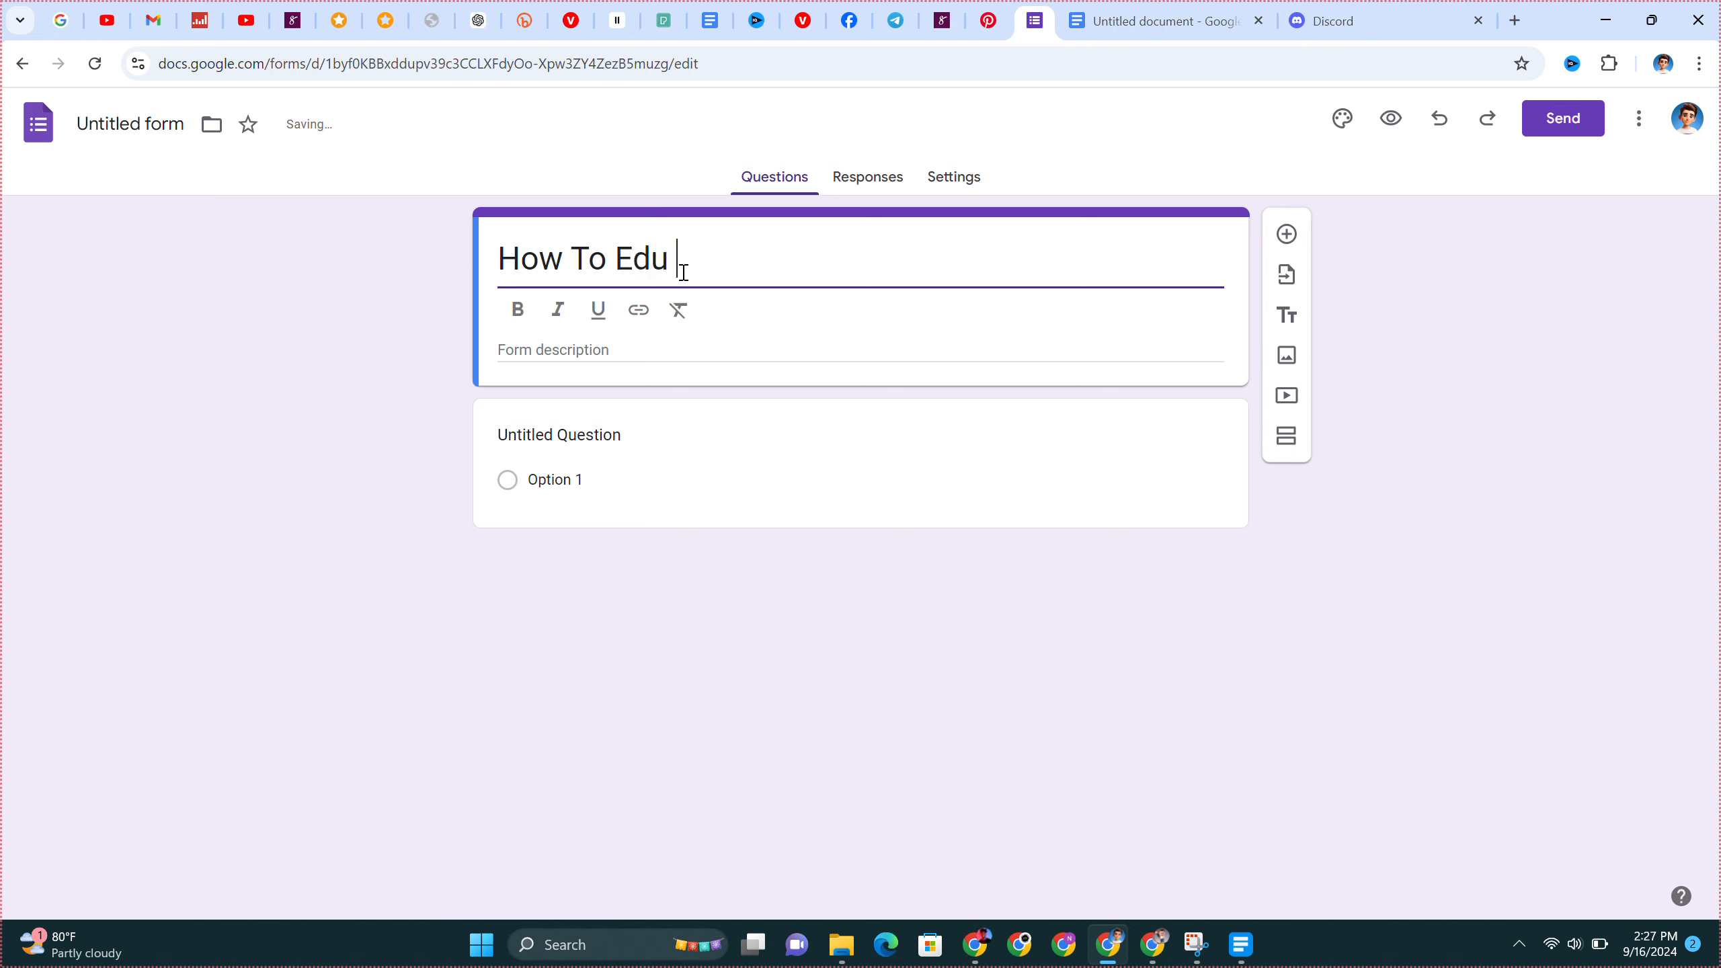
type("Youtube Form")
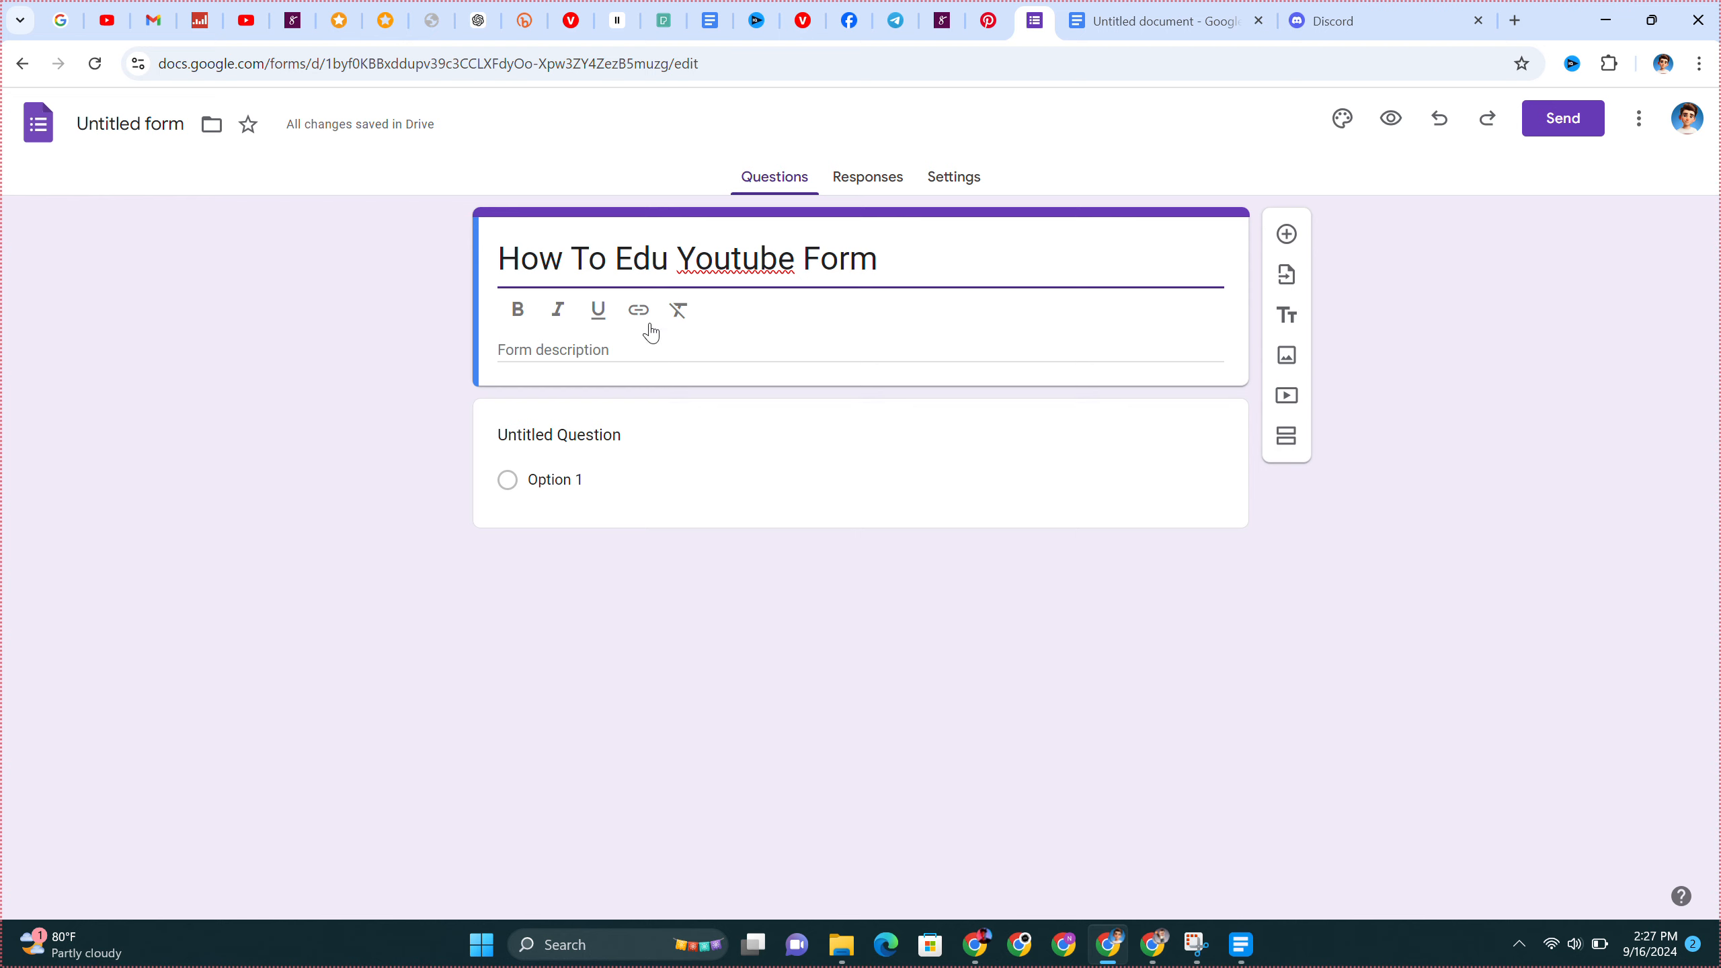
- Rename the first question to "Name" and set its type to Short answer
left_click(599, 437)
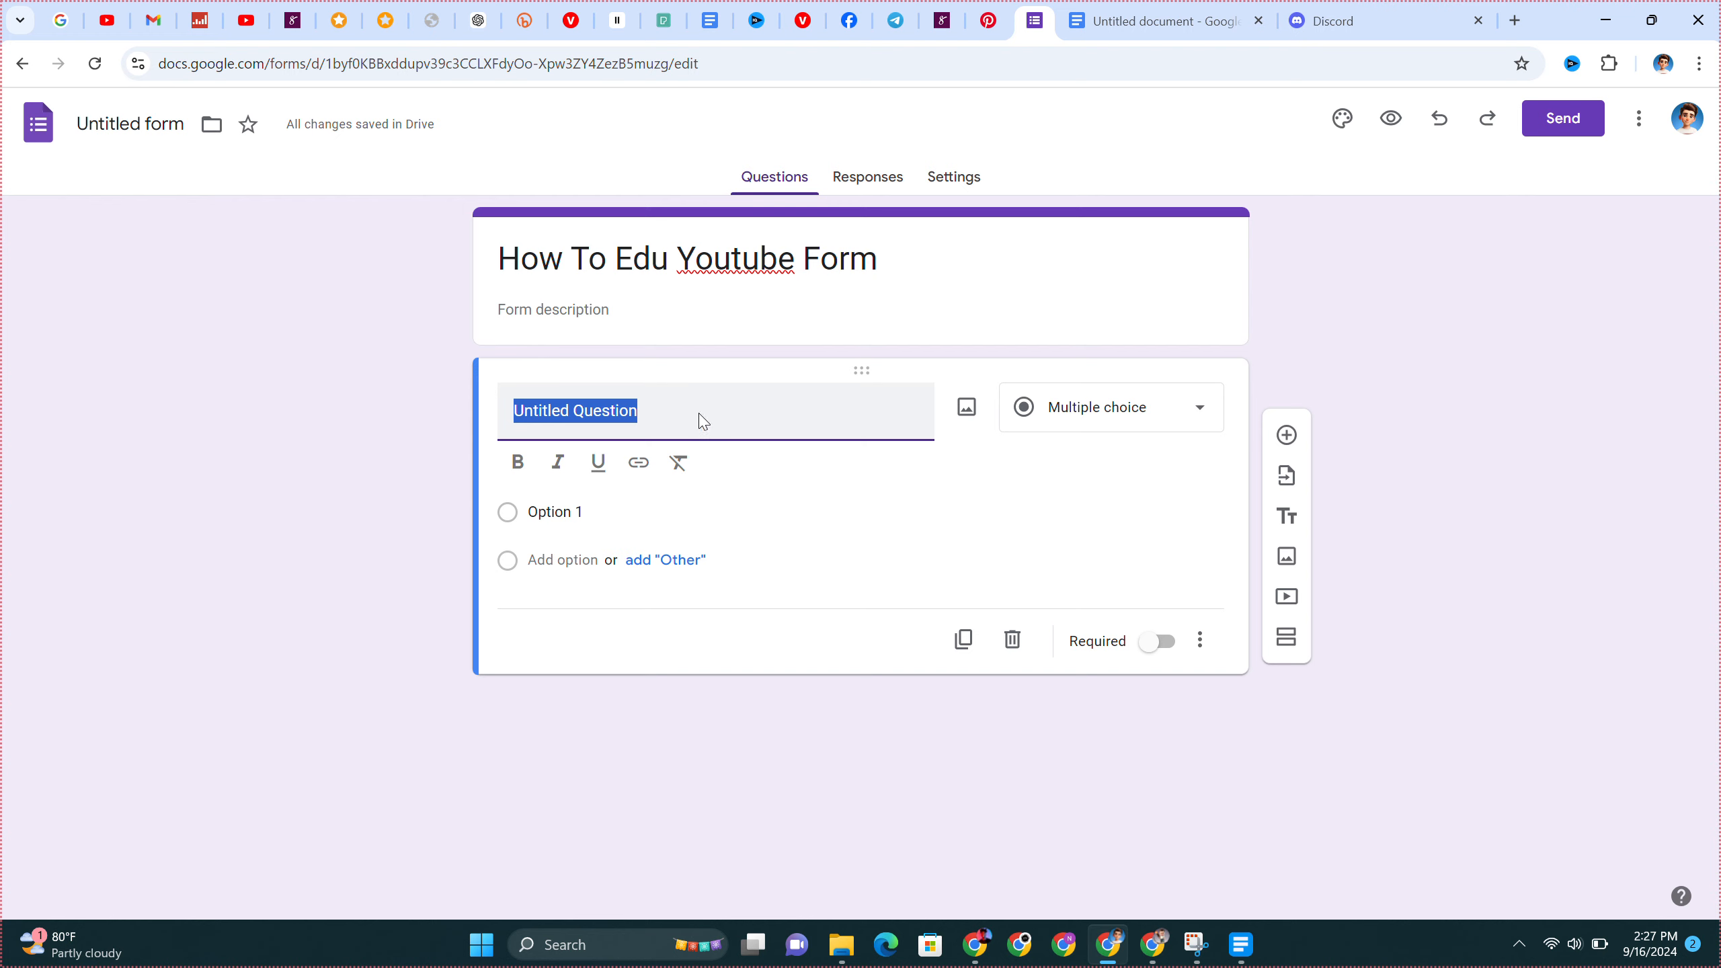
key("BackSpace")
type("N")
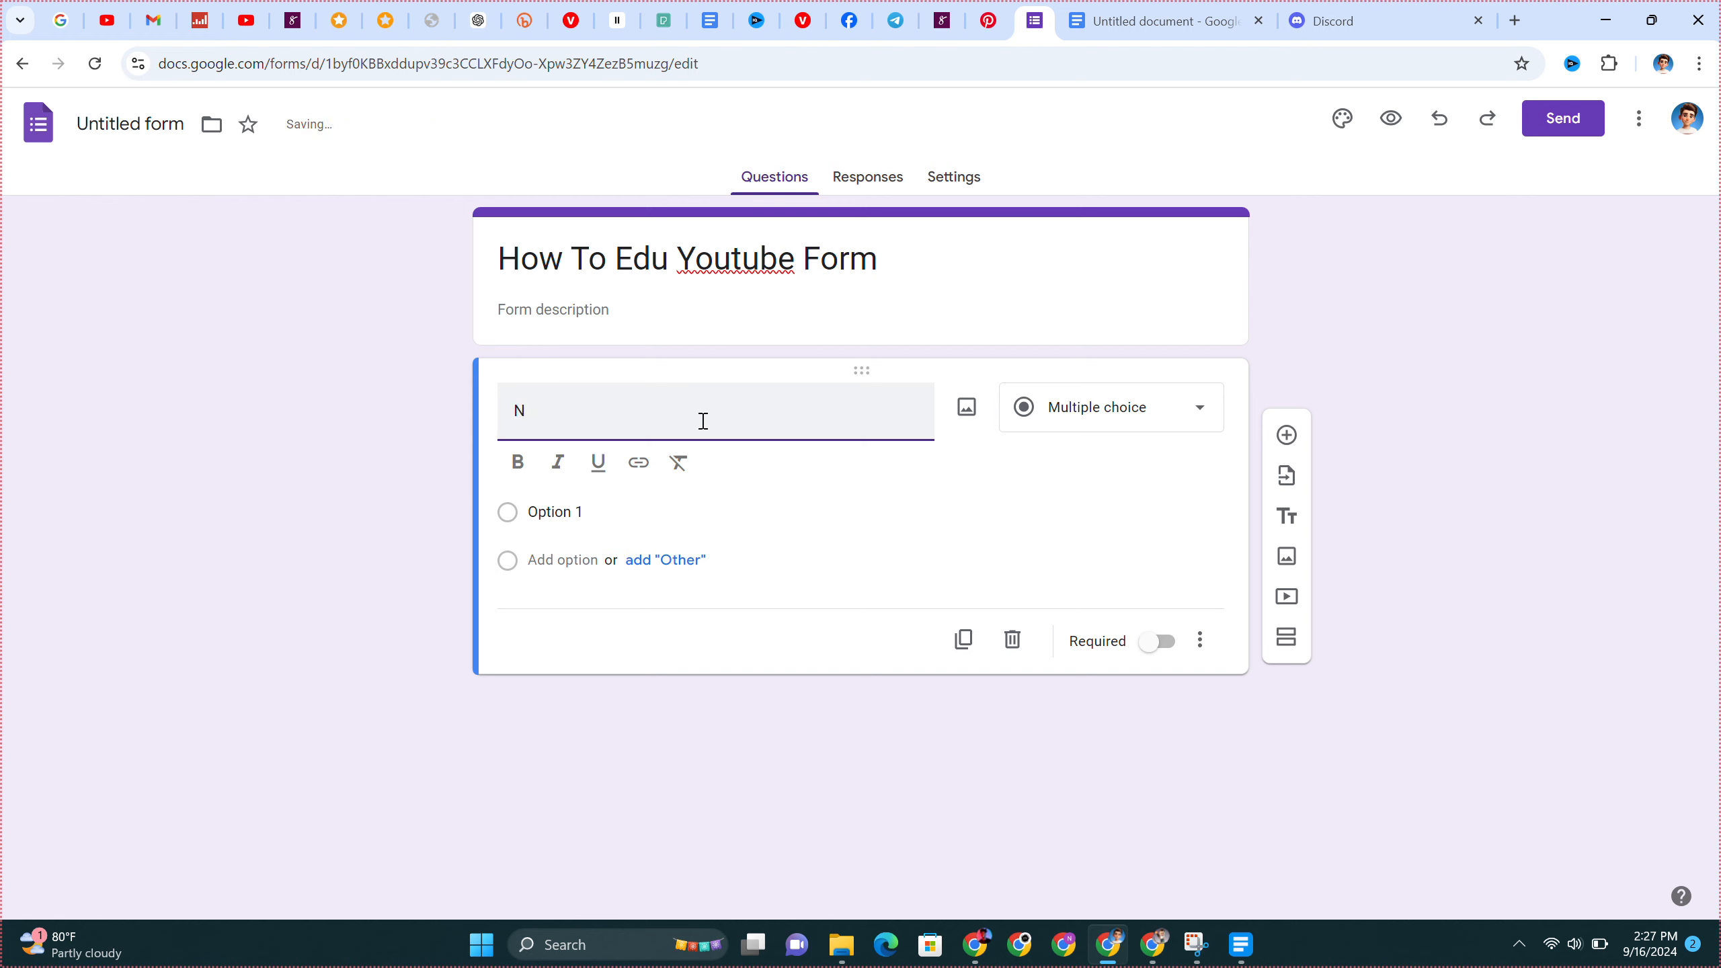
type("m")
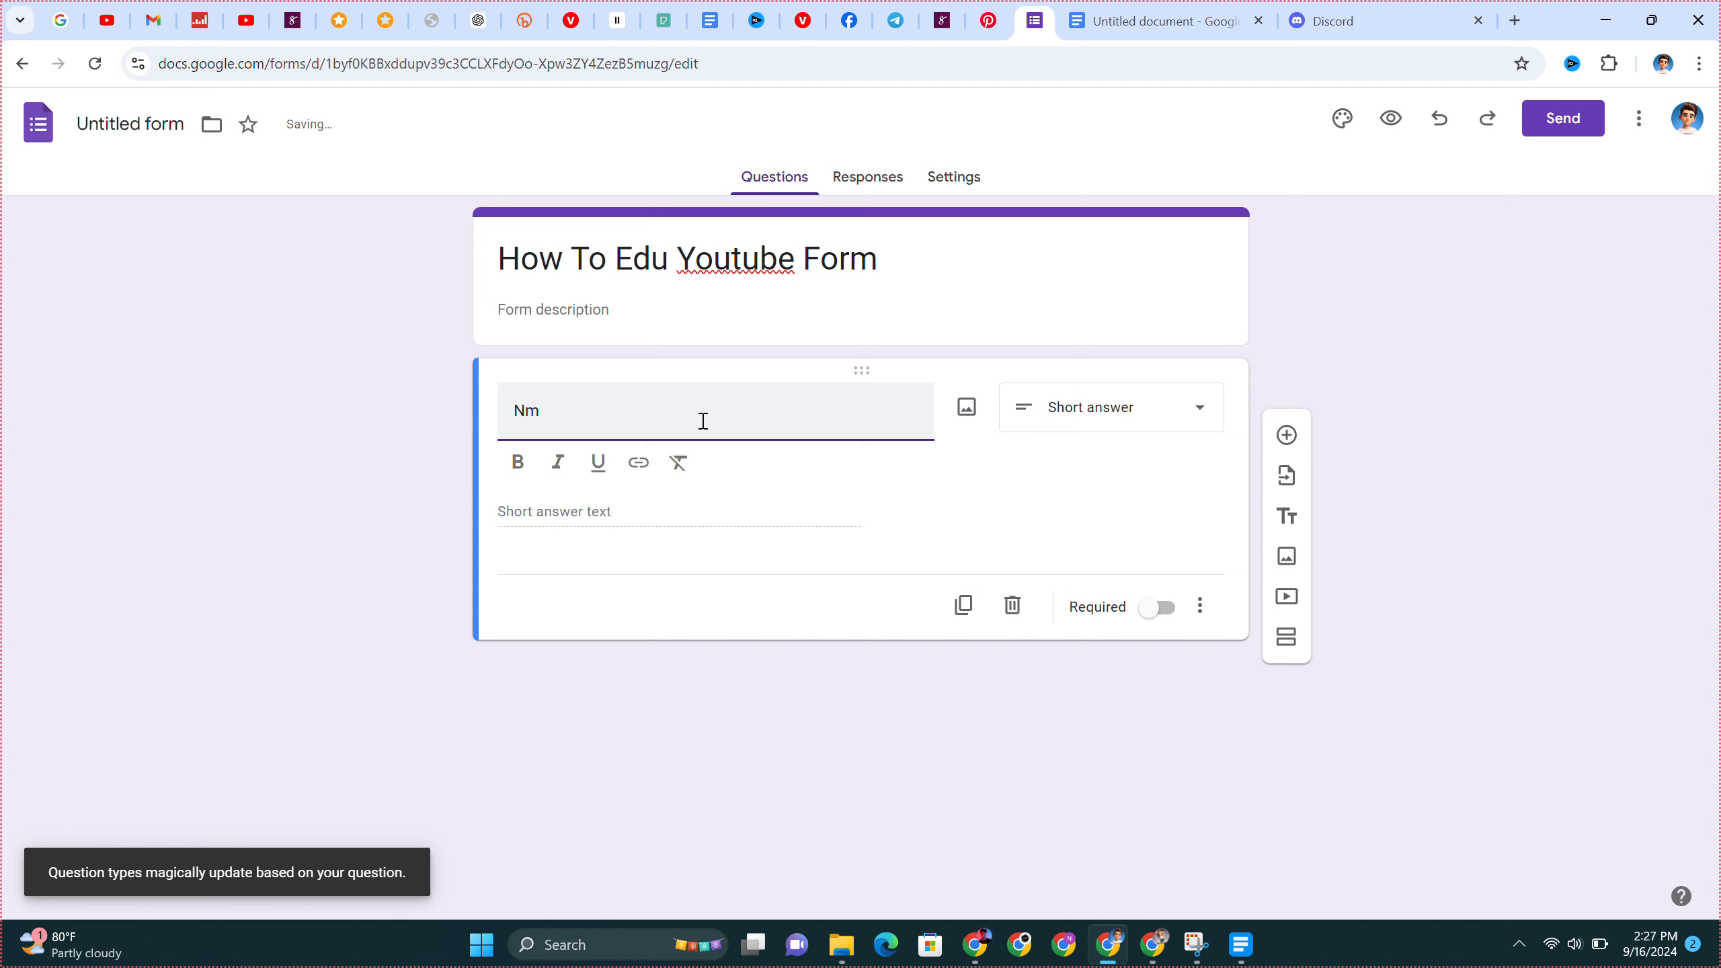
type("ezm")
key("BackSpace")
key("BackSpace")
key("BackSpace")
type("ame")
left_click(1166, 417)
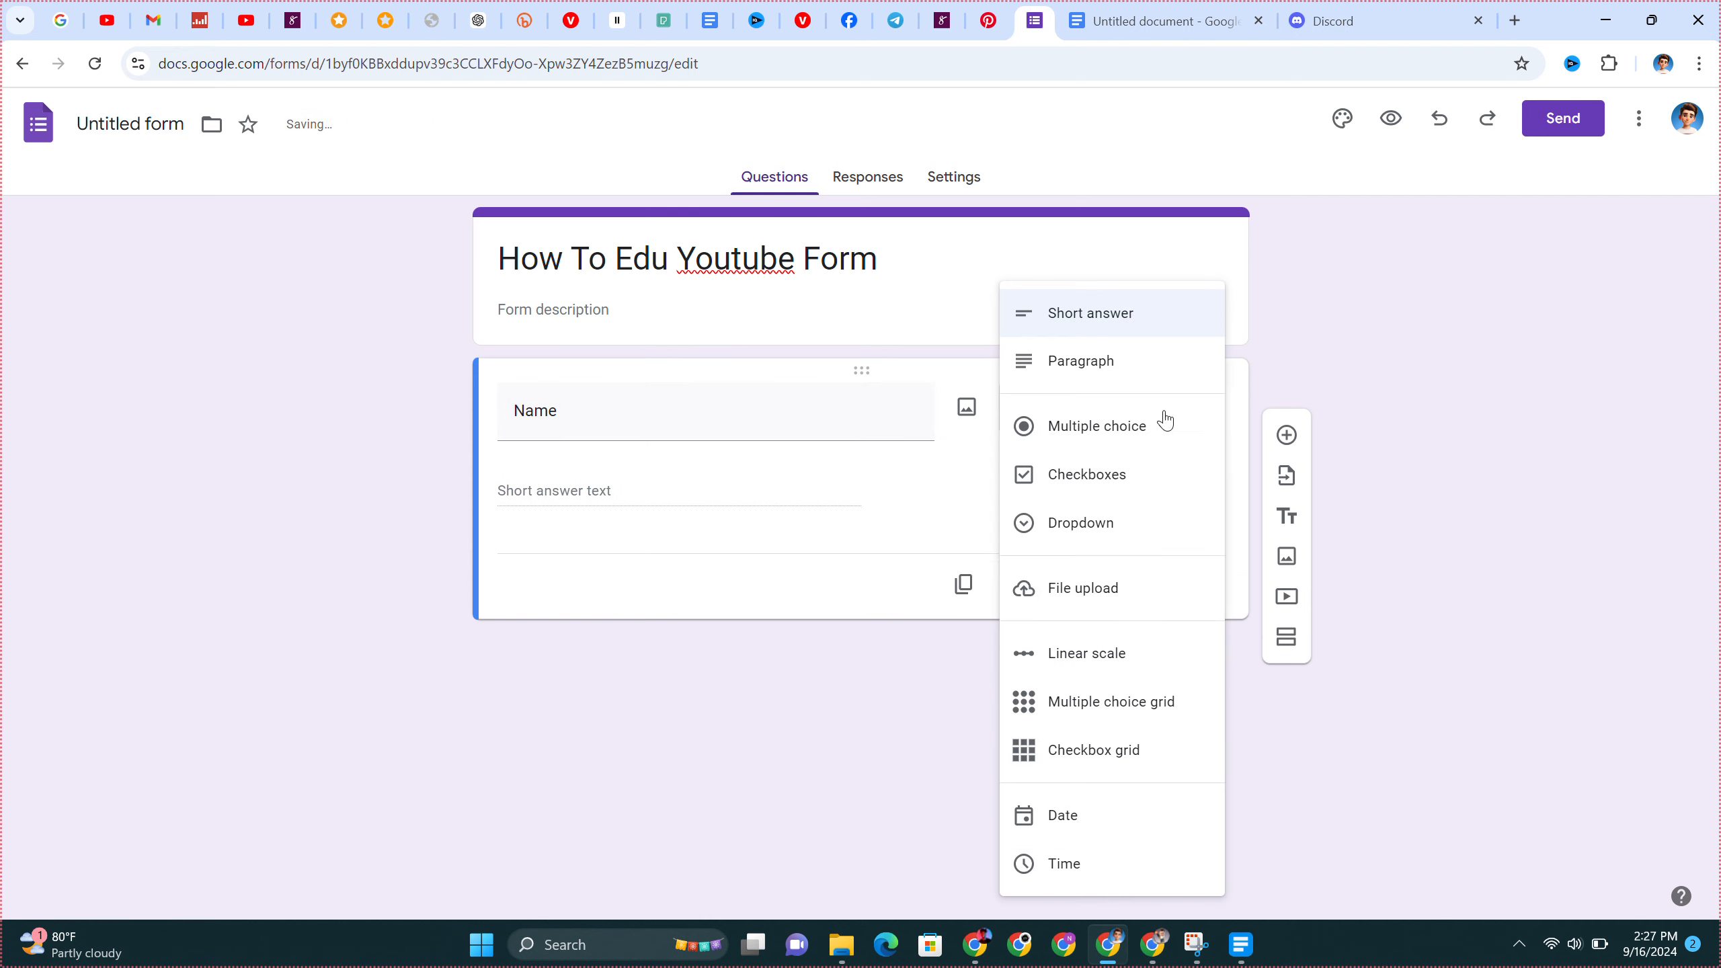
left_click(1084, 316)
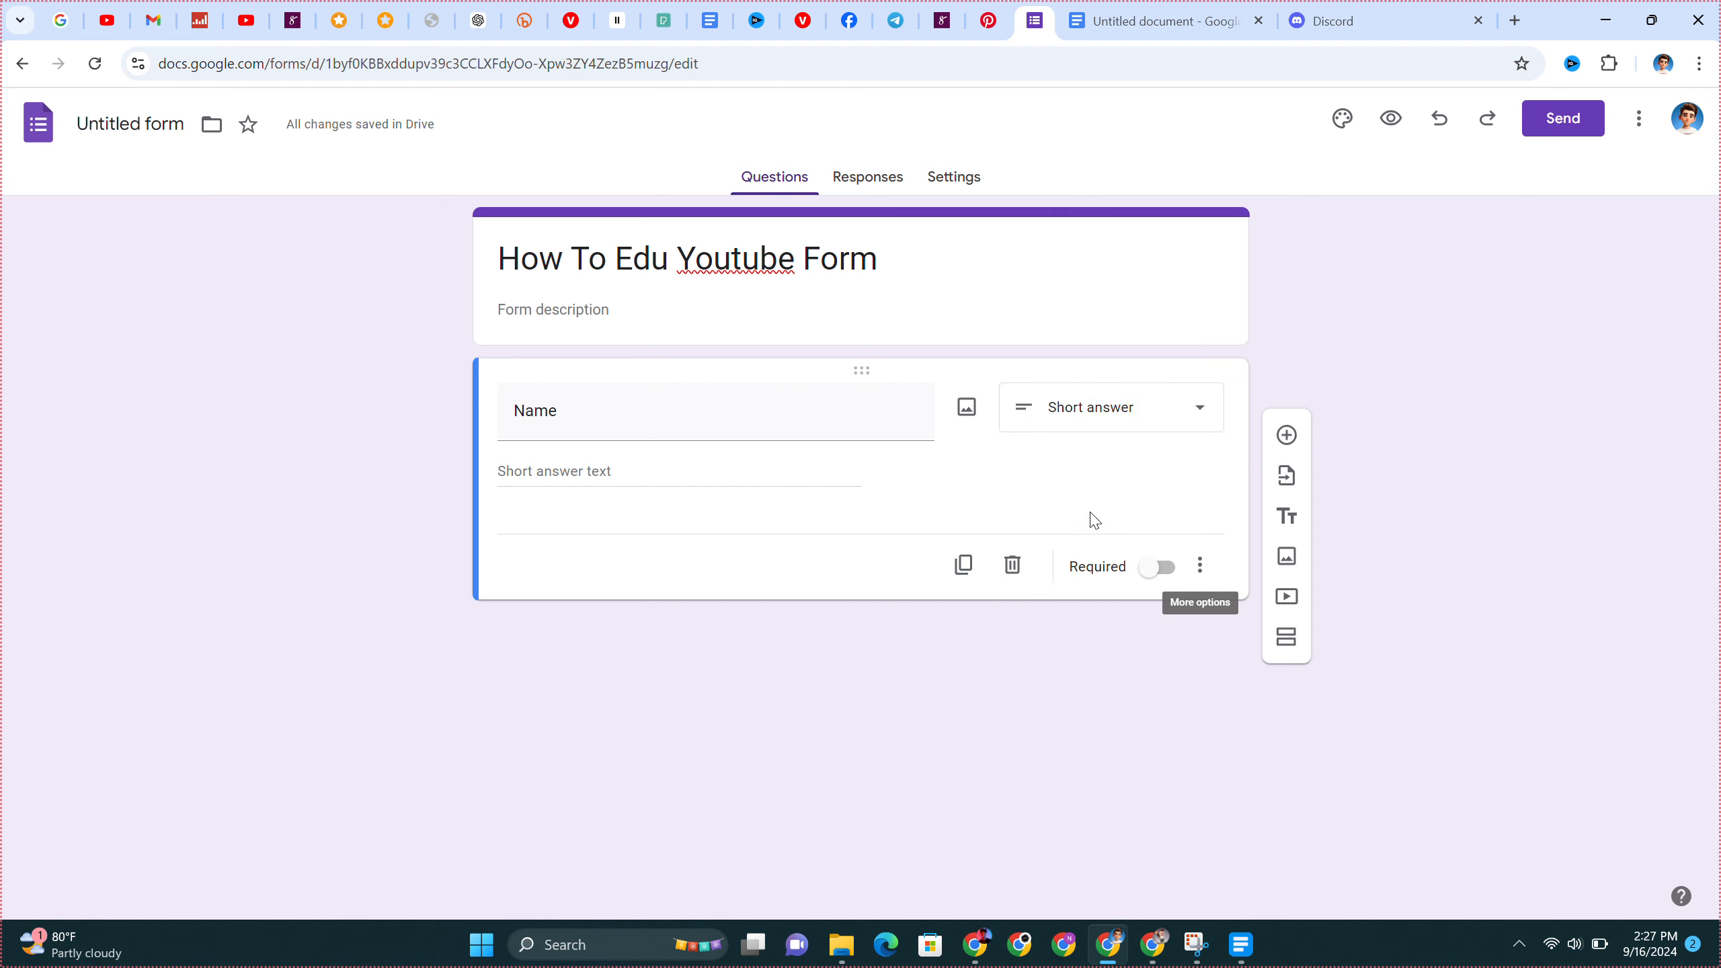
- Add a second question titled "Email Address" with the Short answer type
left_click(1286, 435)
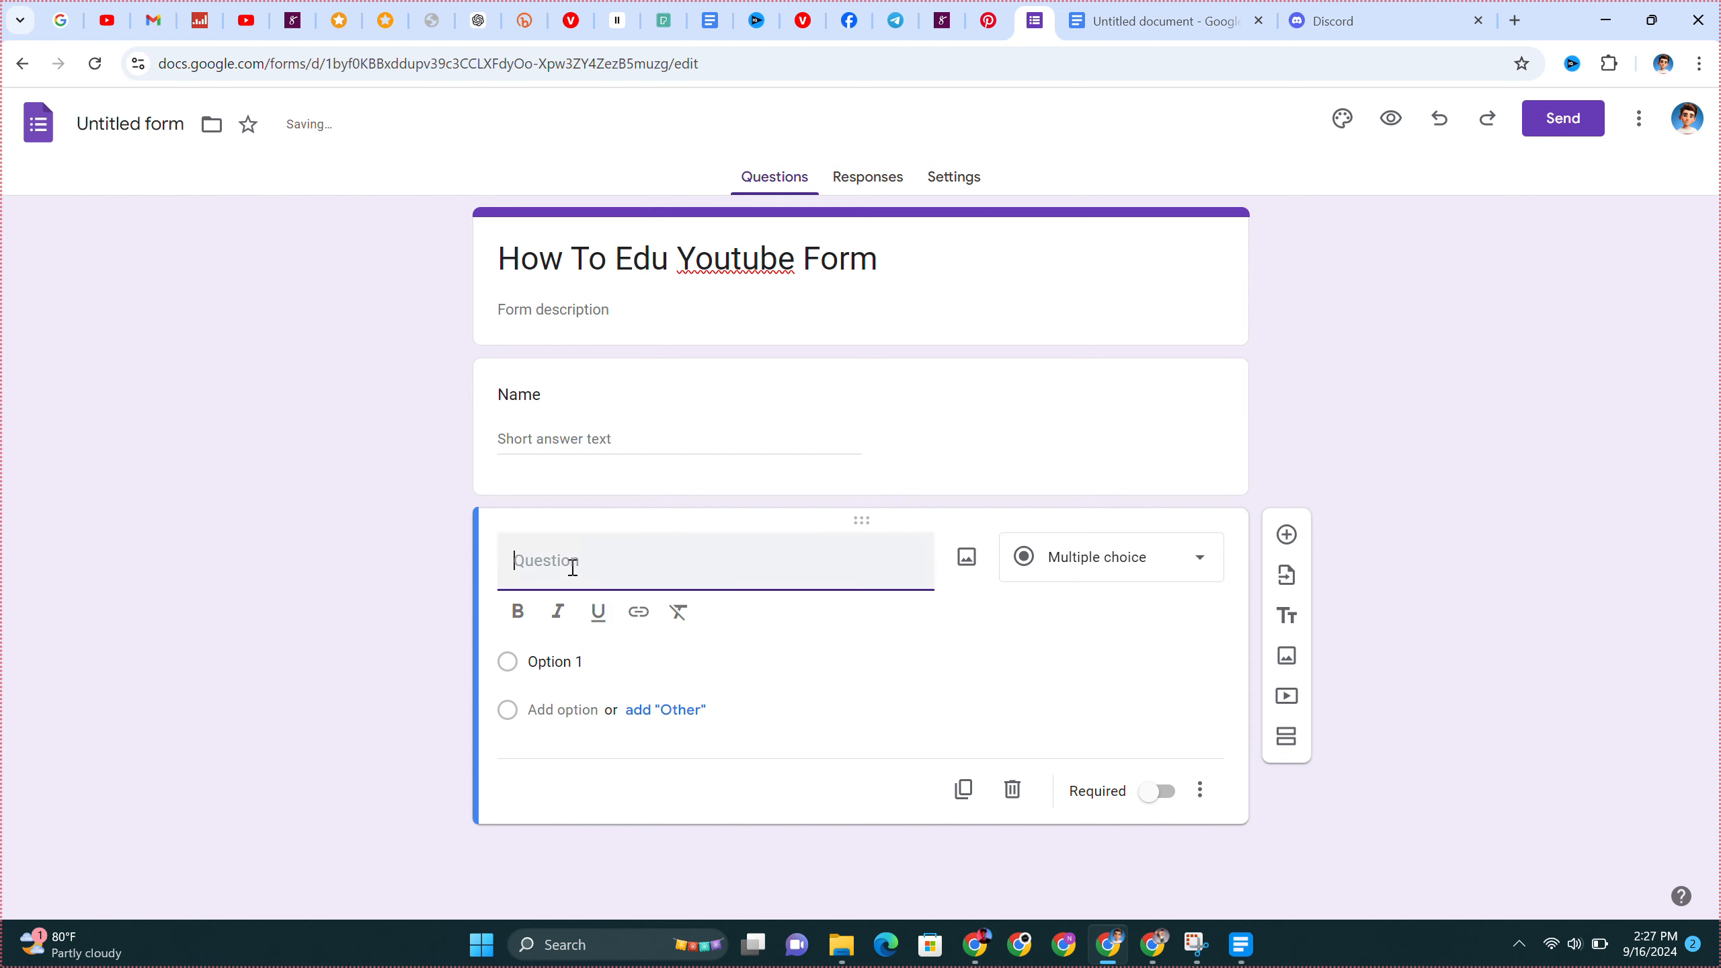
type("Email A")
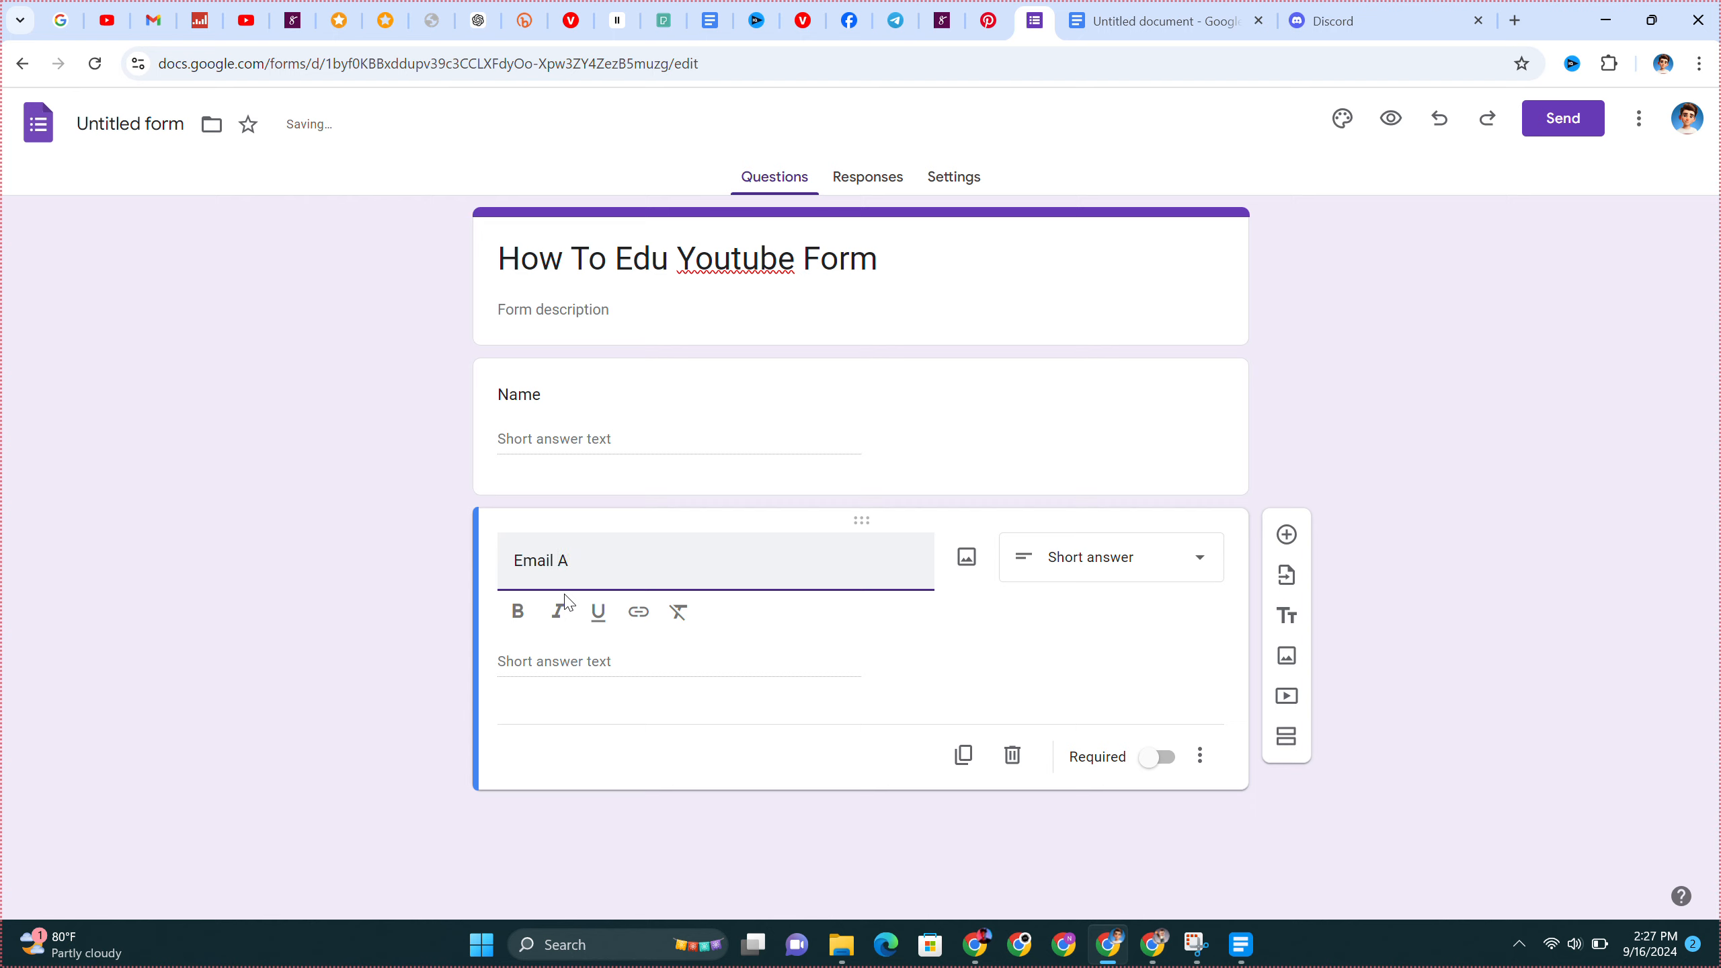
type("dde")
key("BackSpace")
left_click(1126, 564)
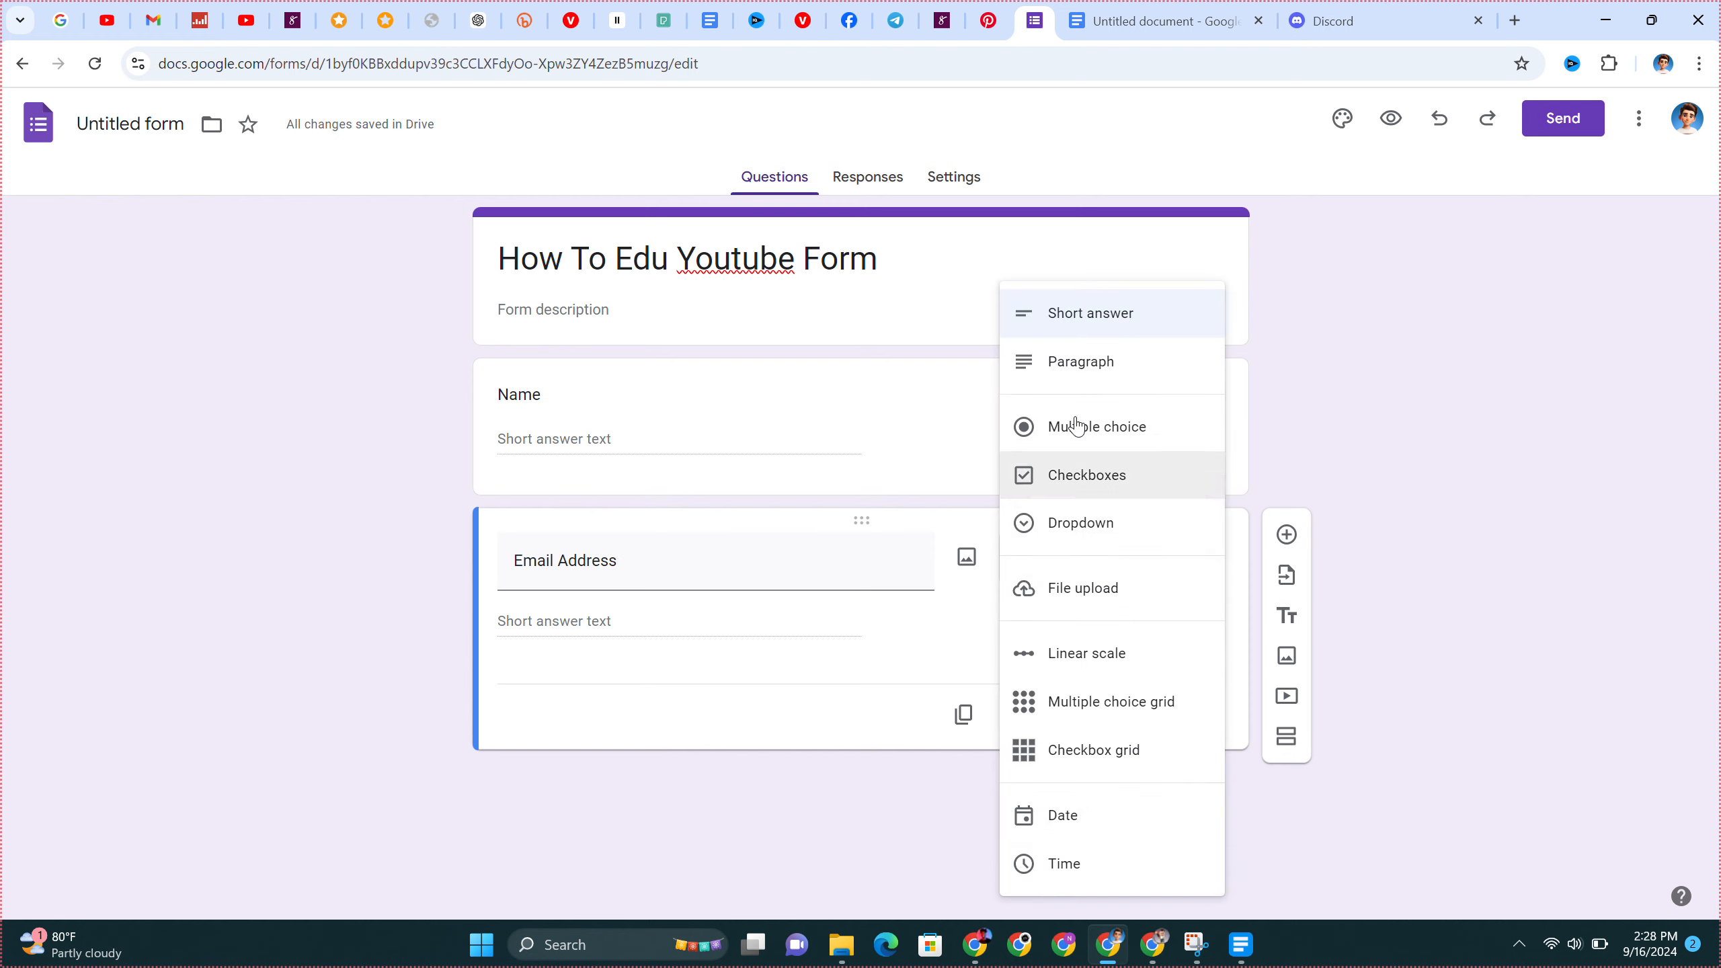
left_click(1084, 317)
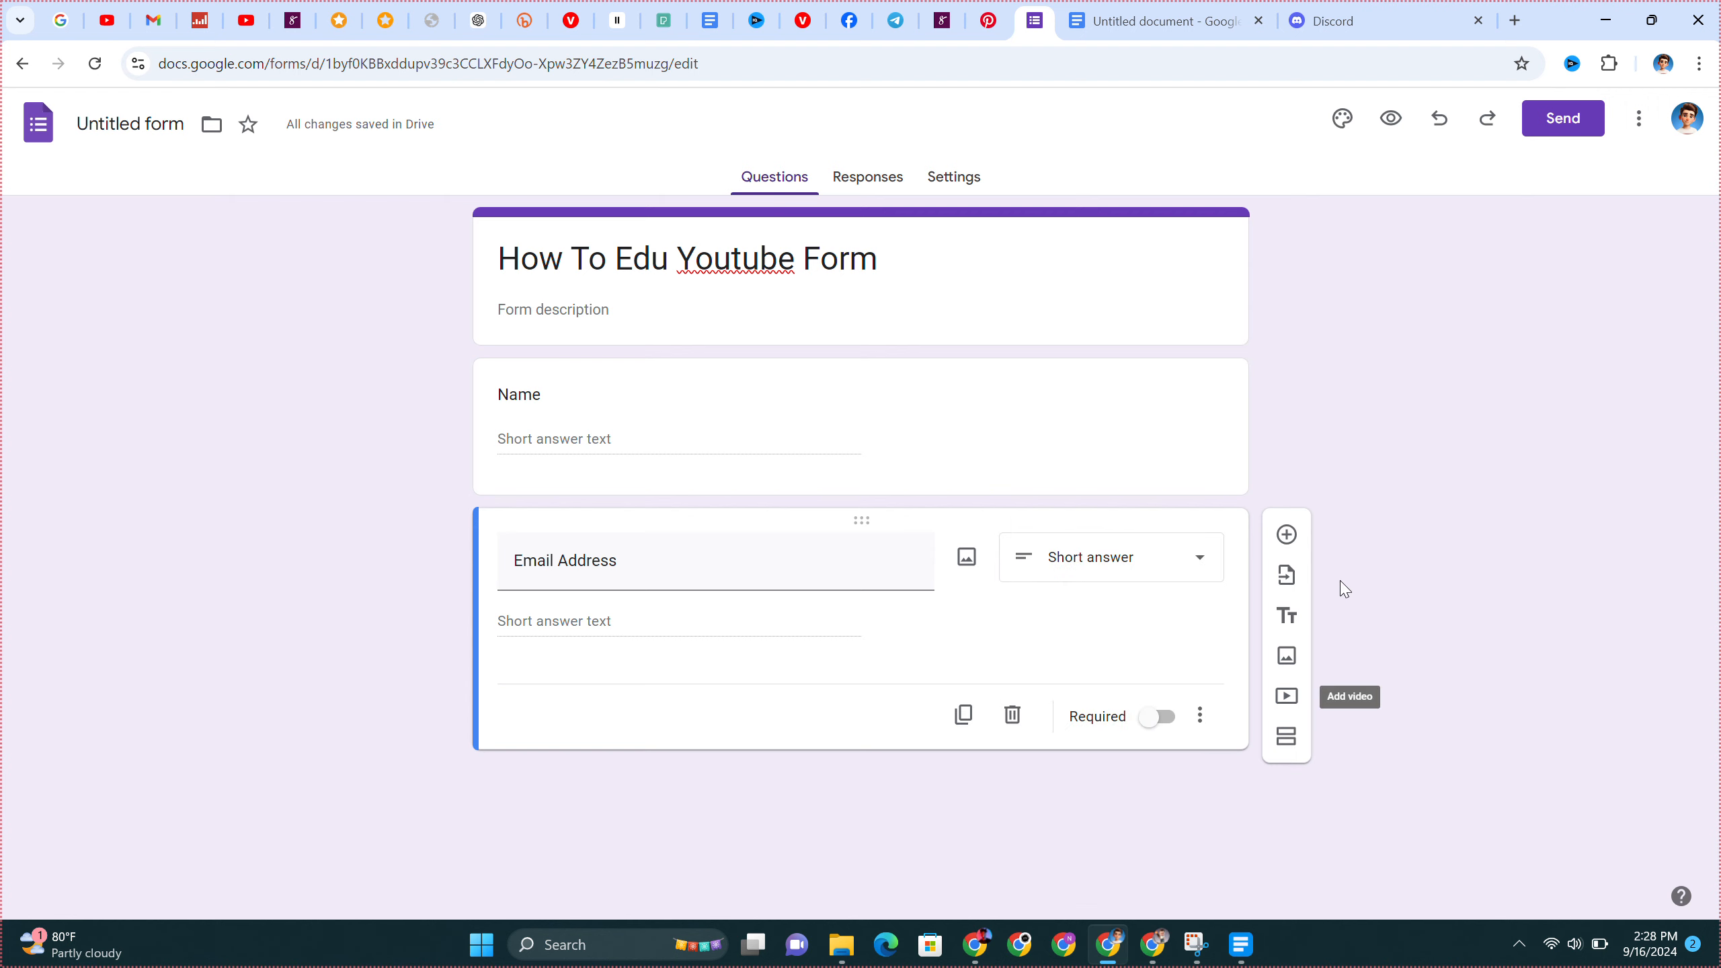
- Add a third question titled "Do You Enjoy How To Edu Videos" and set its type to Multiple choice
left_click(1282, 549)
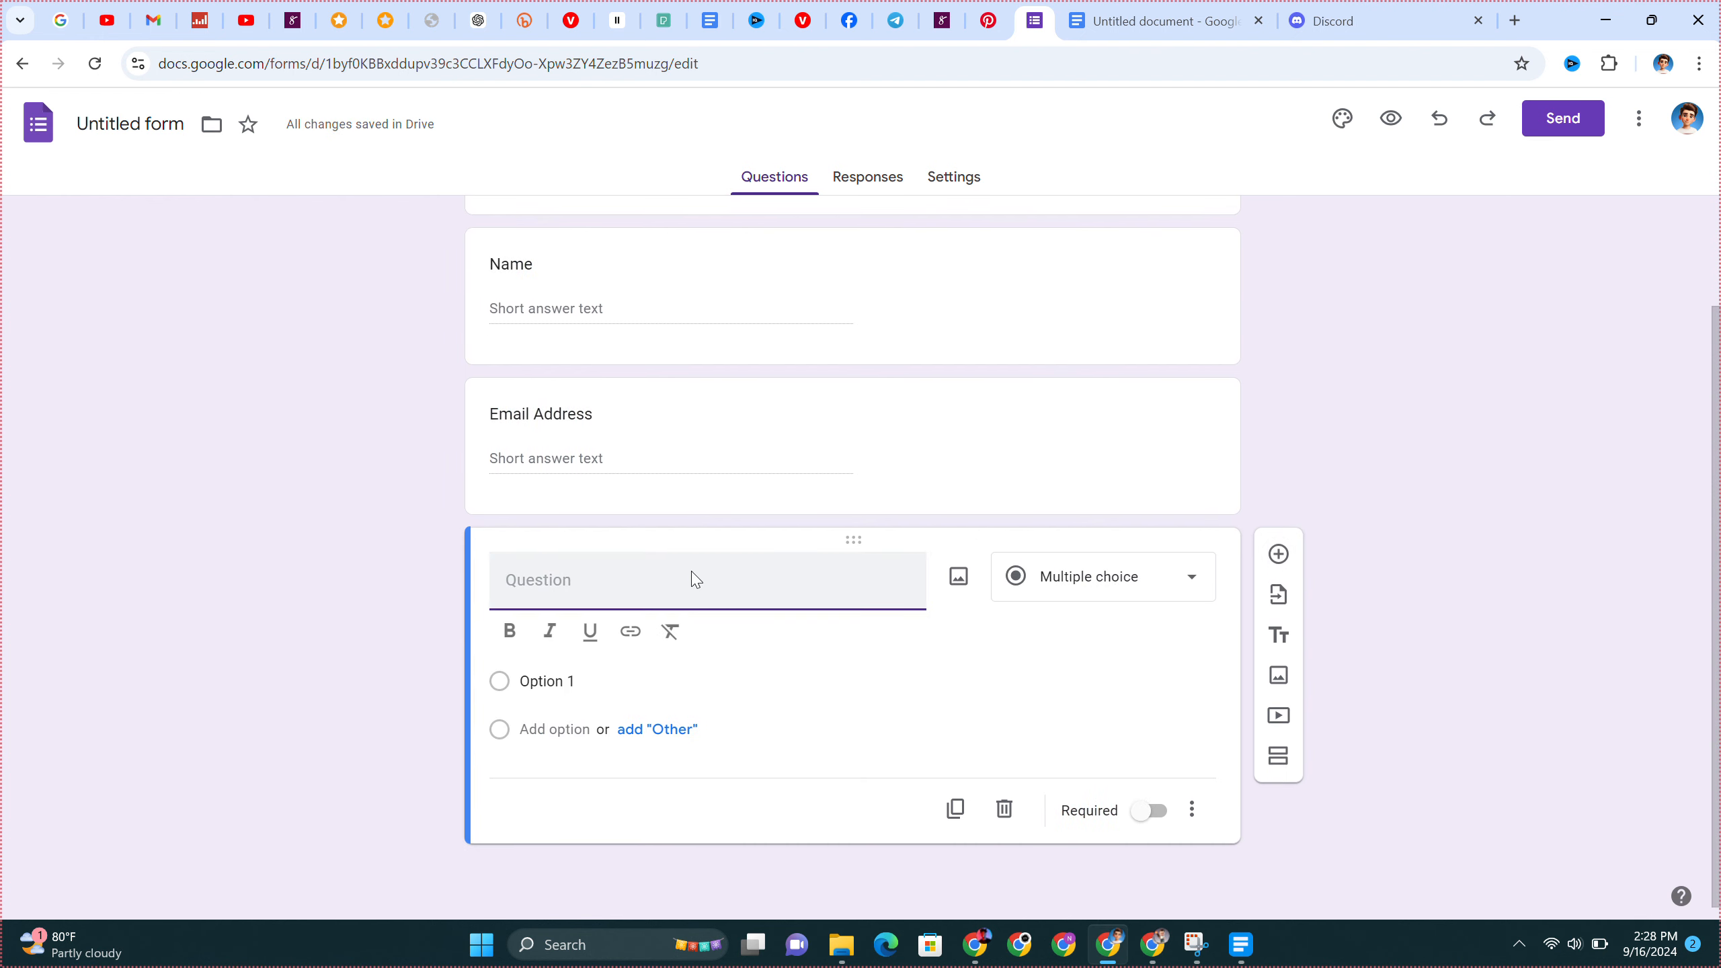
type("Do You E")
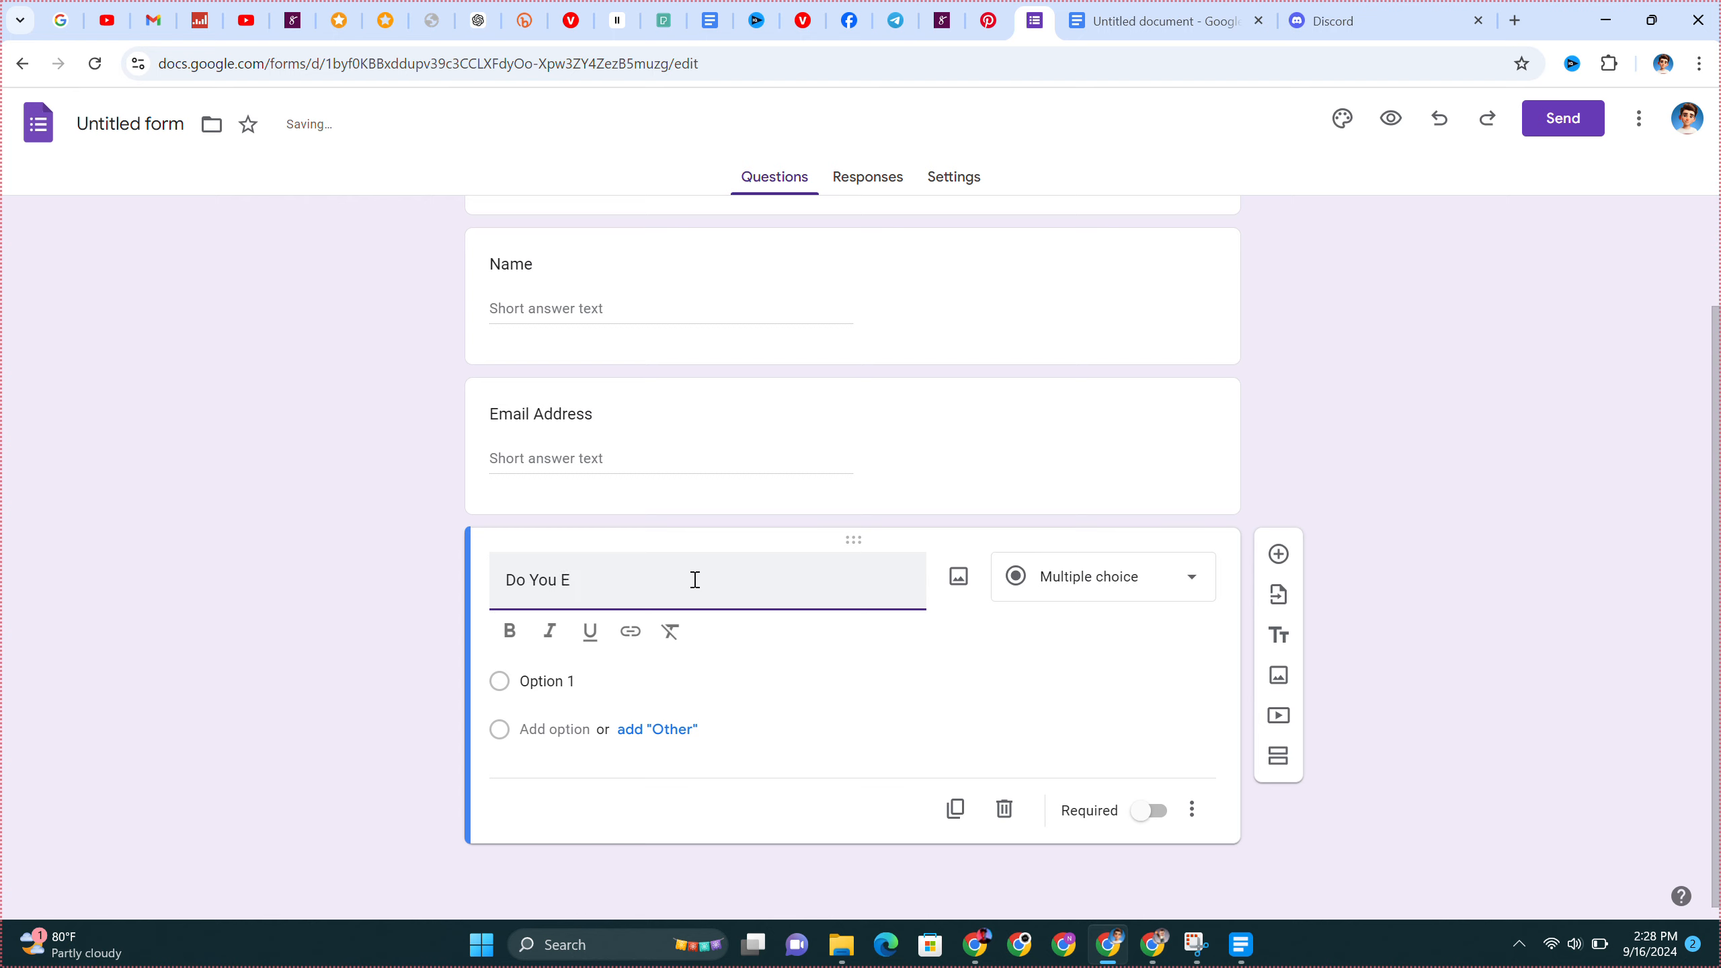
type("njoy")
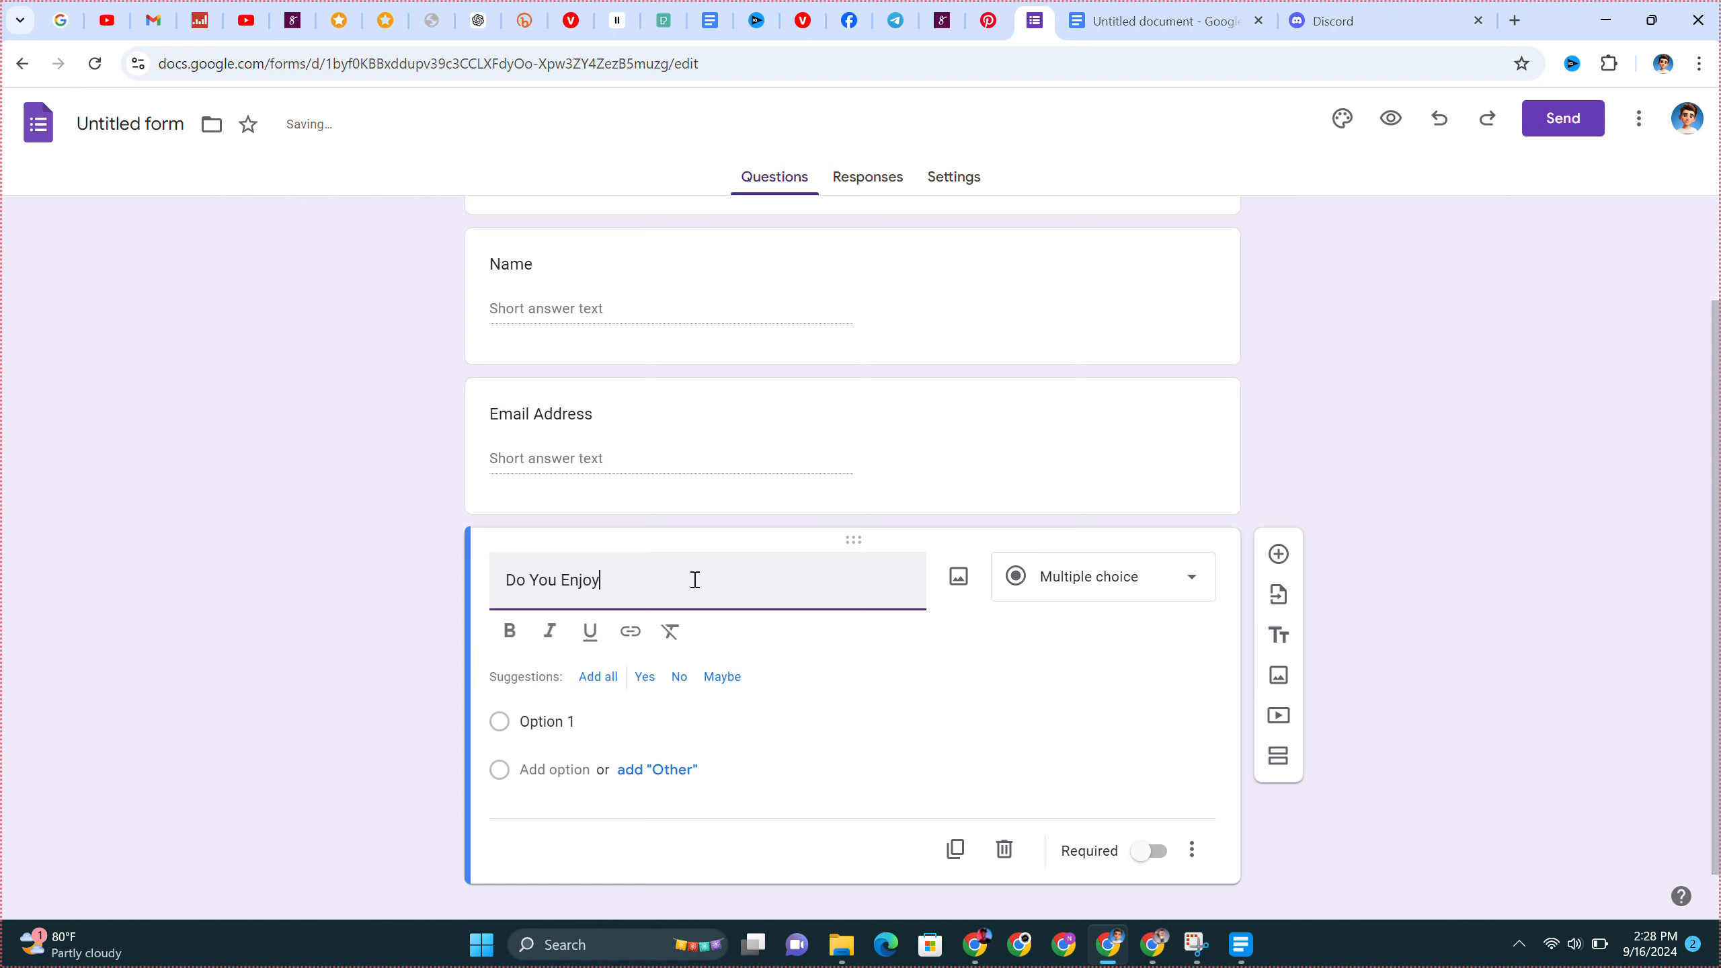
type(" How To ")
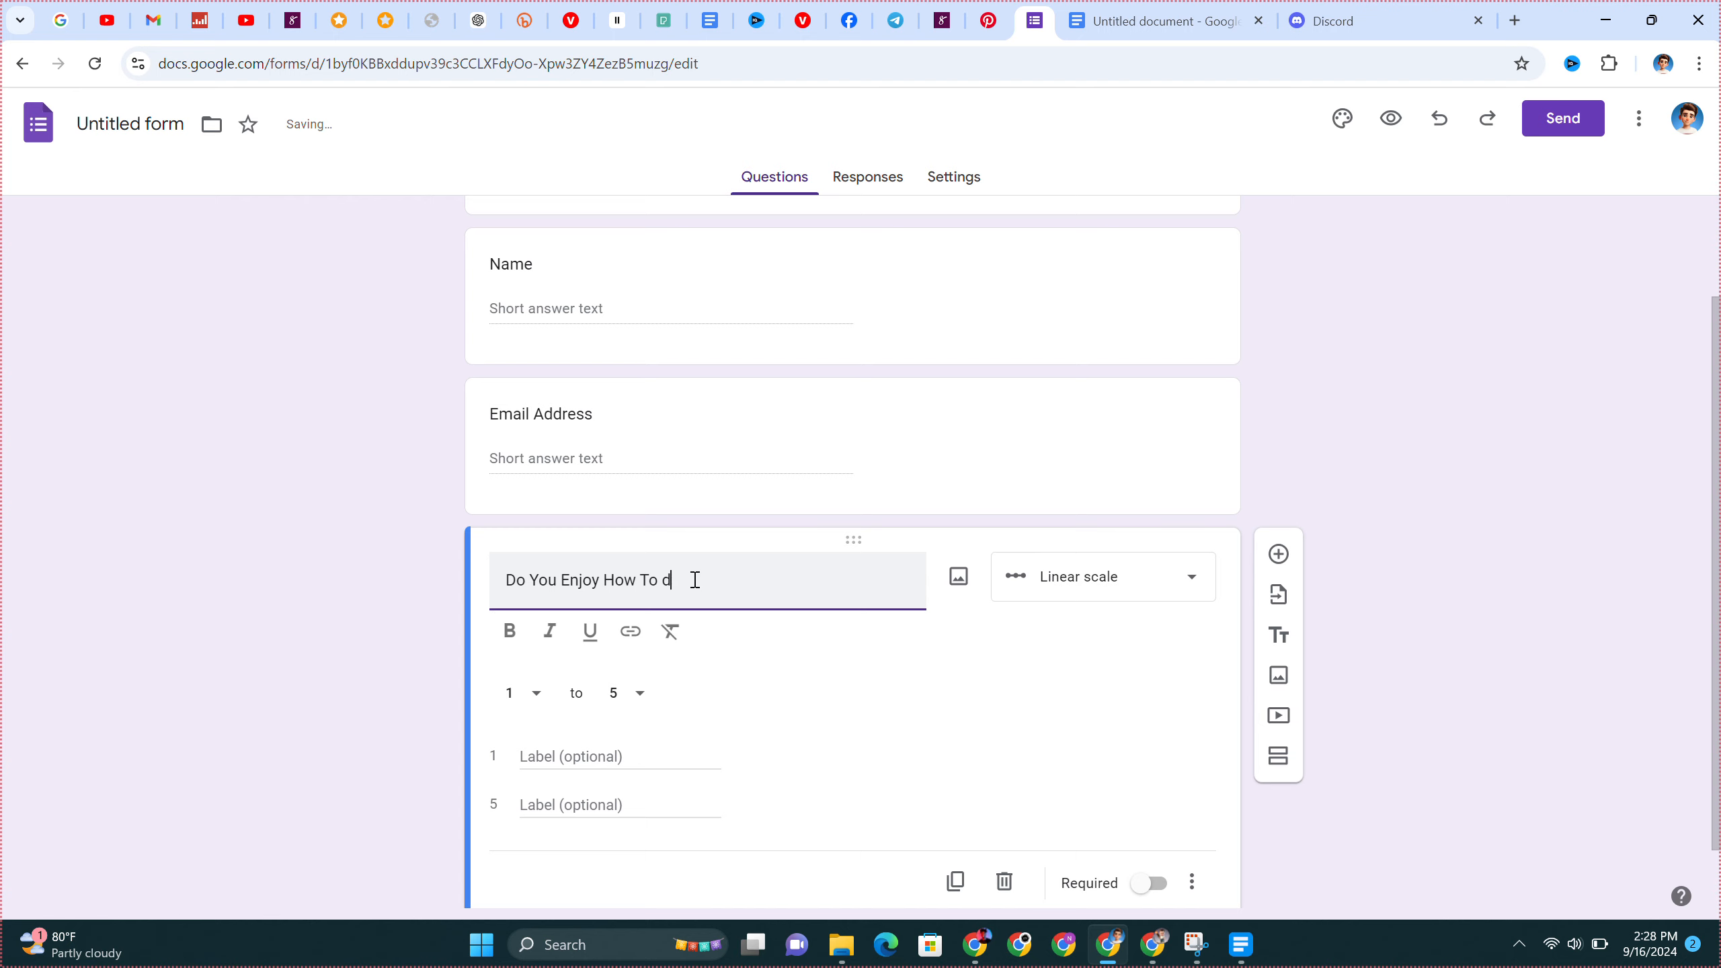
type("Ed")
type("u Vidoes")
key("BackSpace")
key("BackSpace")
type("eos")
left_click(1037, 589)
left_click(1141, 350)
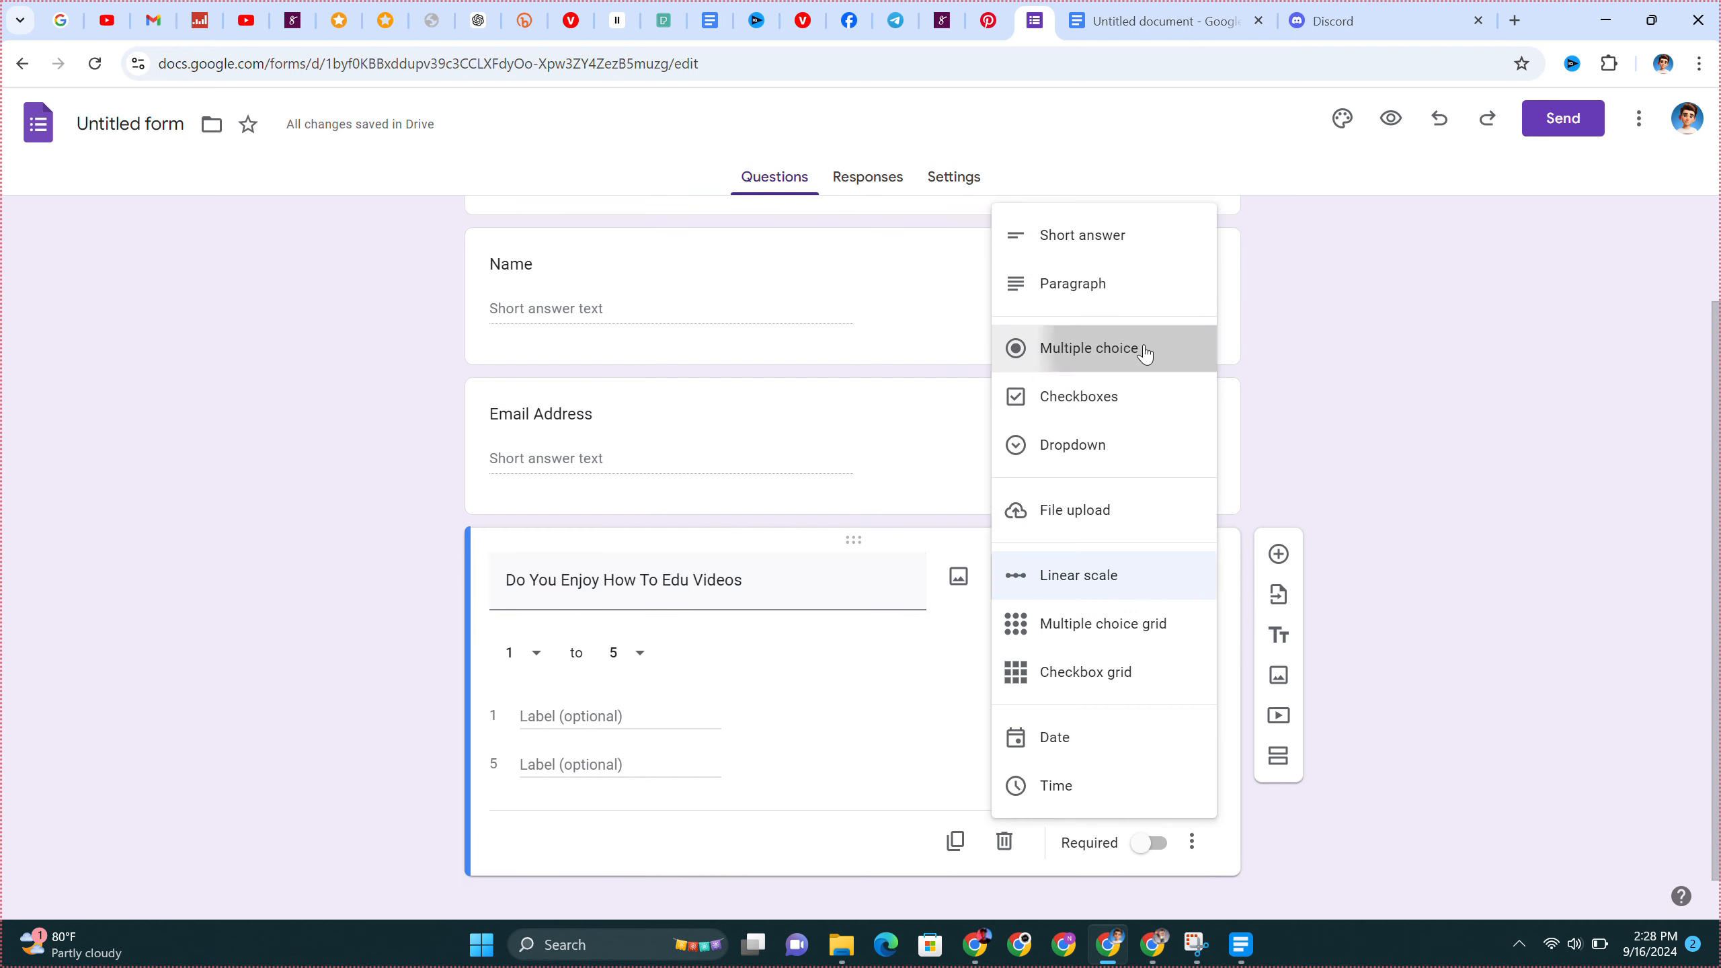
- Give the multiple choice question the options Yes and No, removing the surplus third option and the Other option
left_click(543, 681)
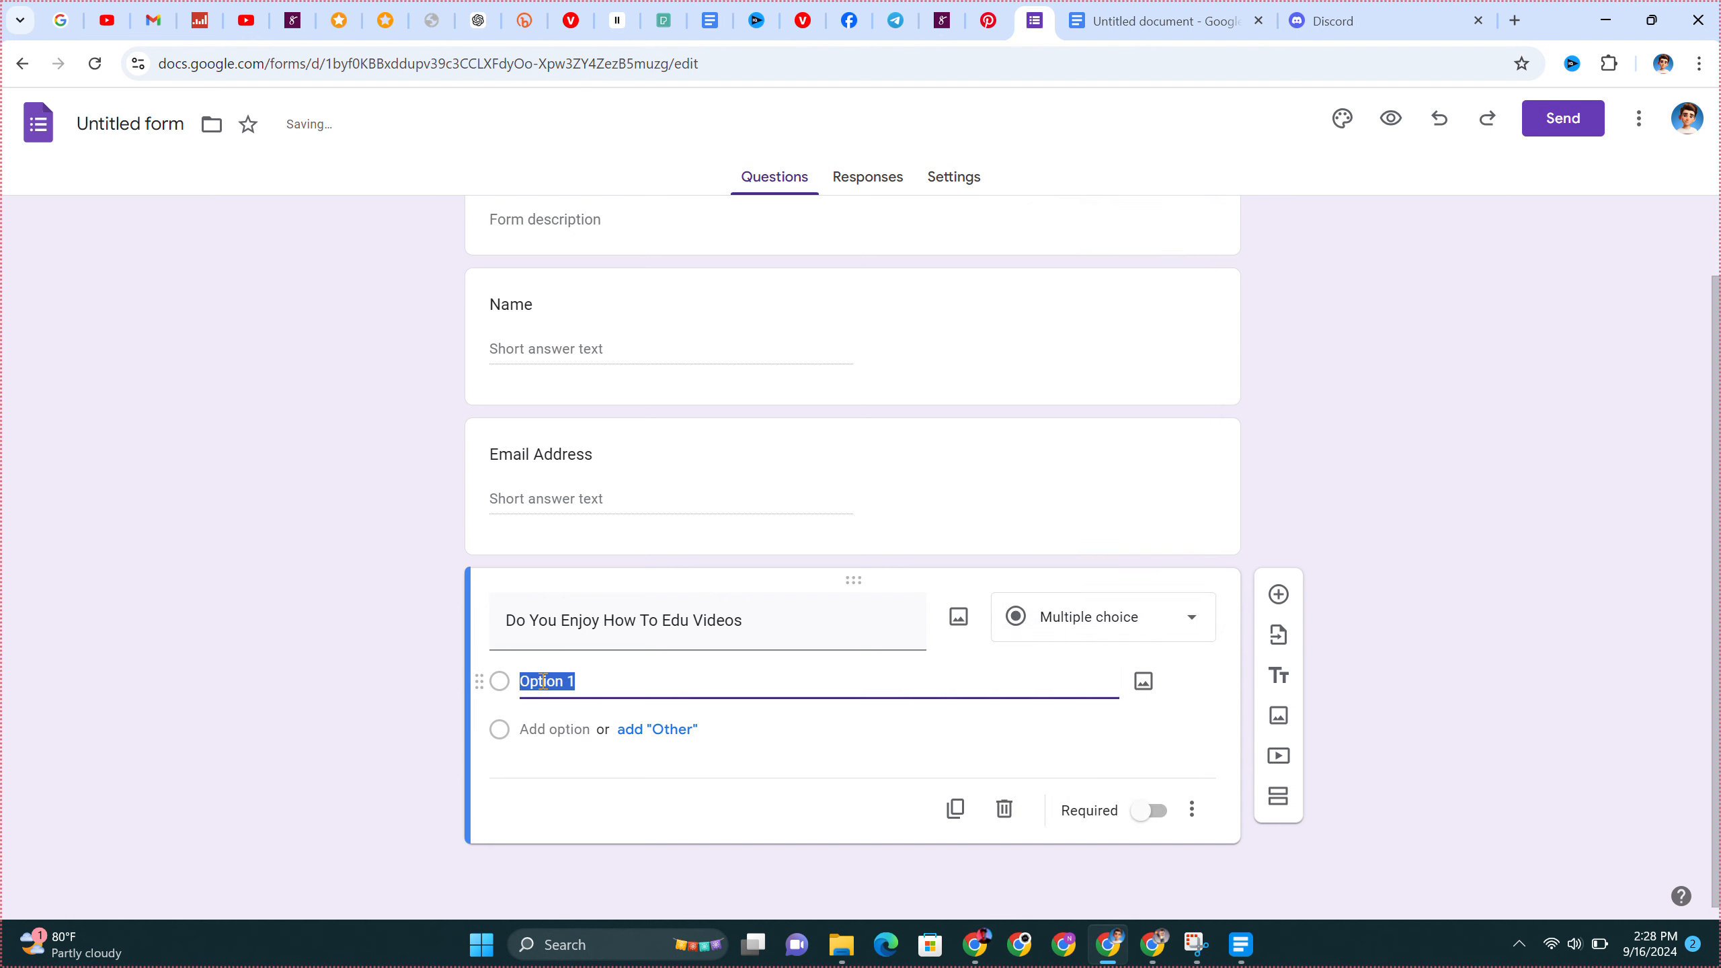
key("BackSpace")
type("Yes")
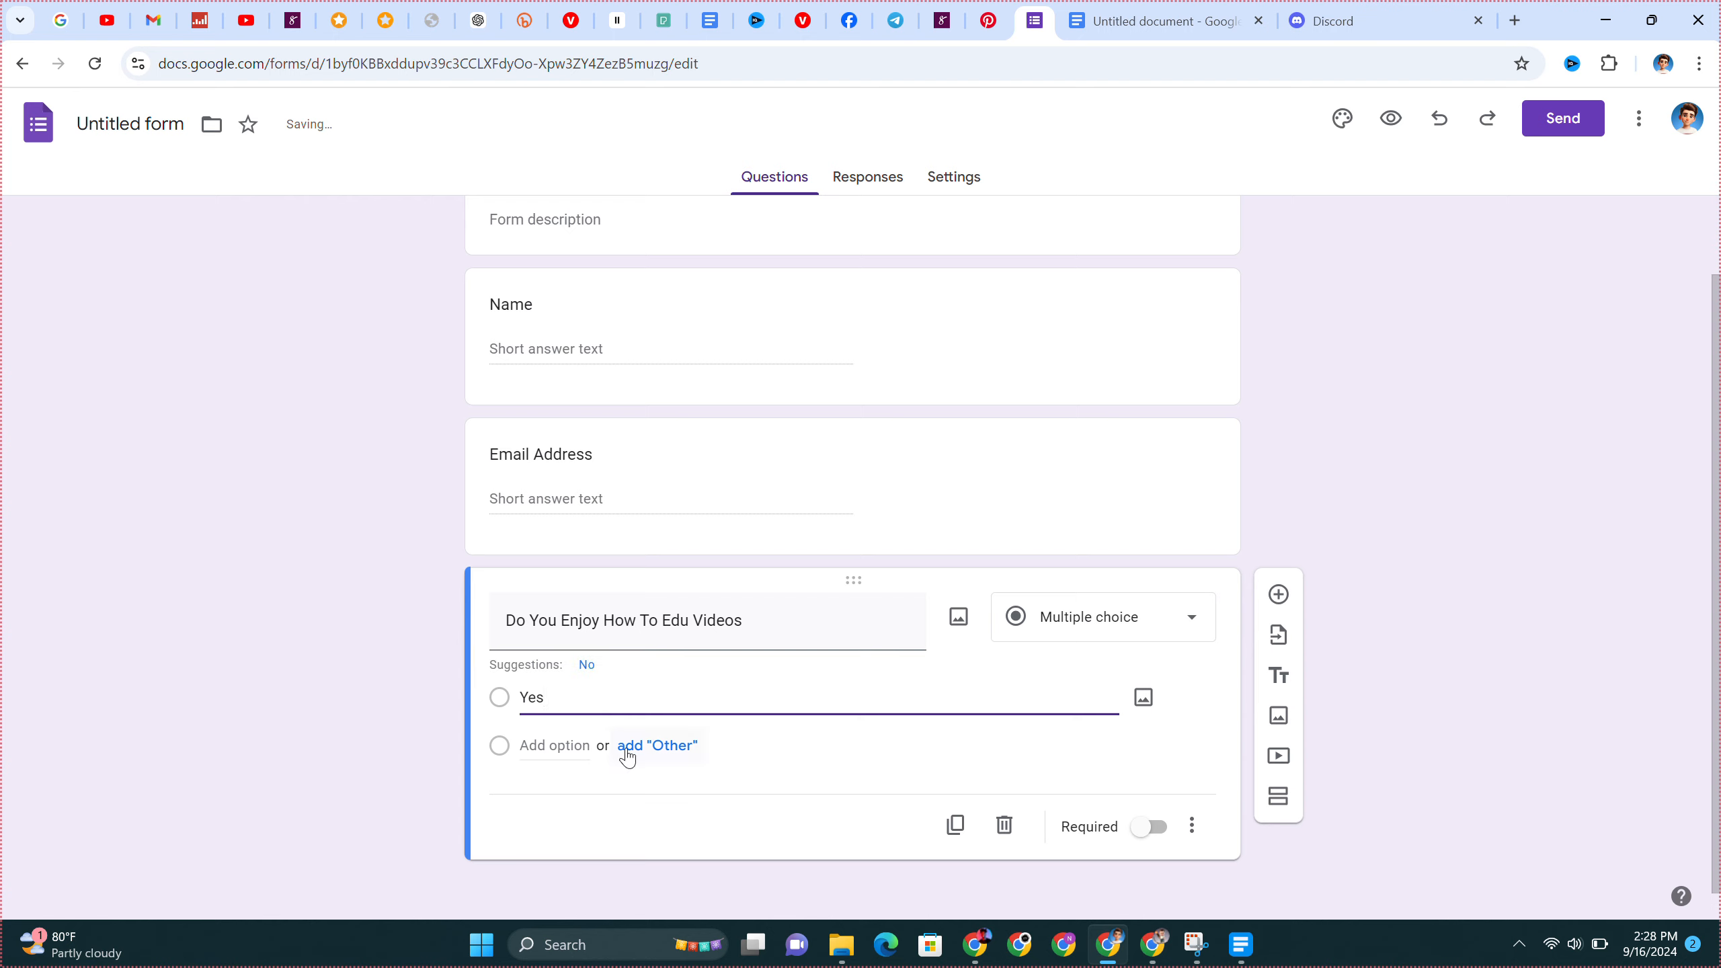
left_click(628, 757)
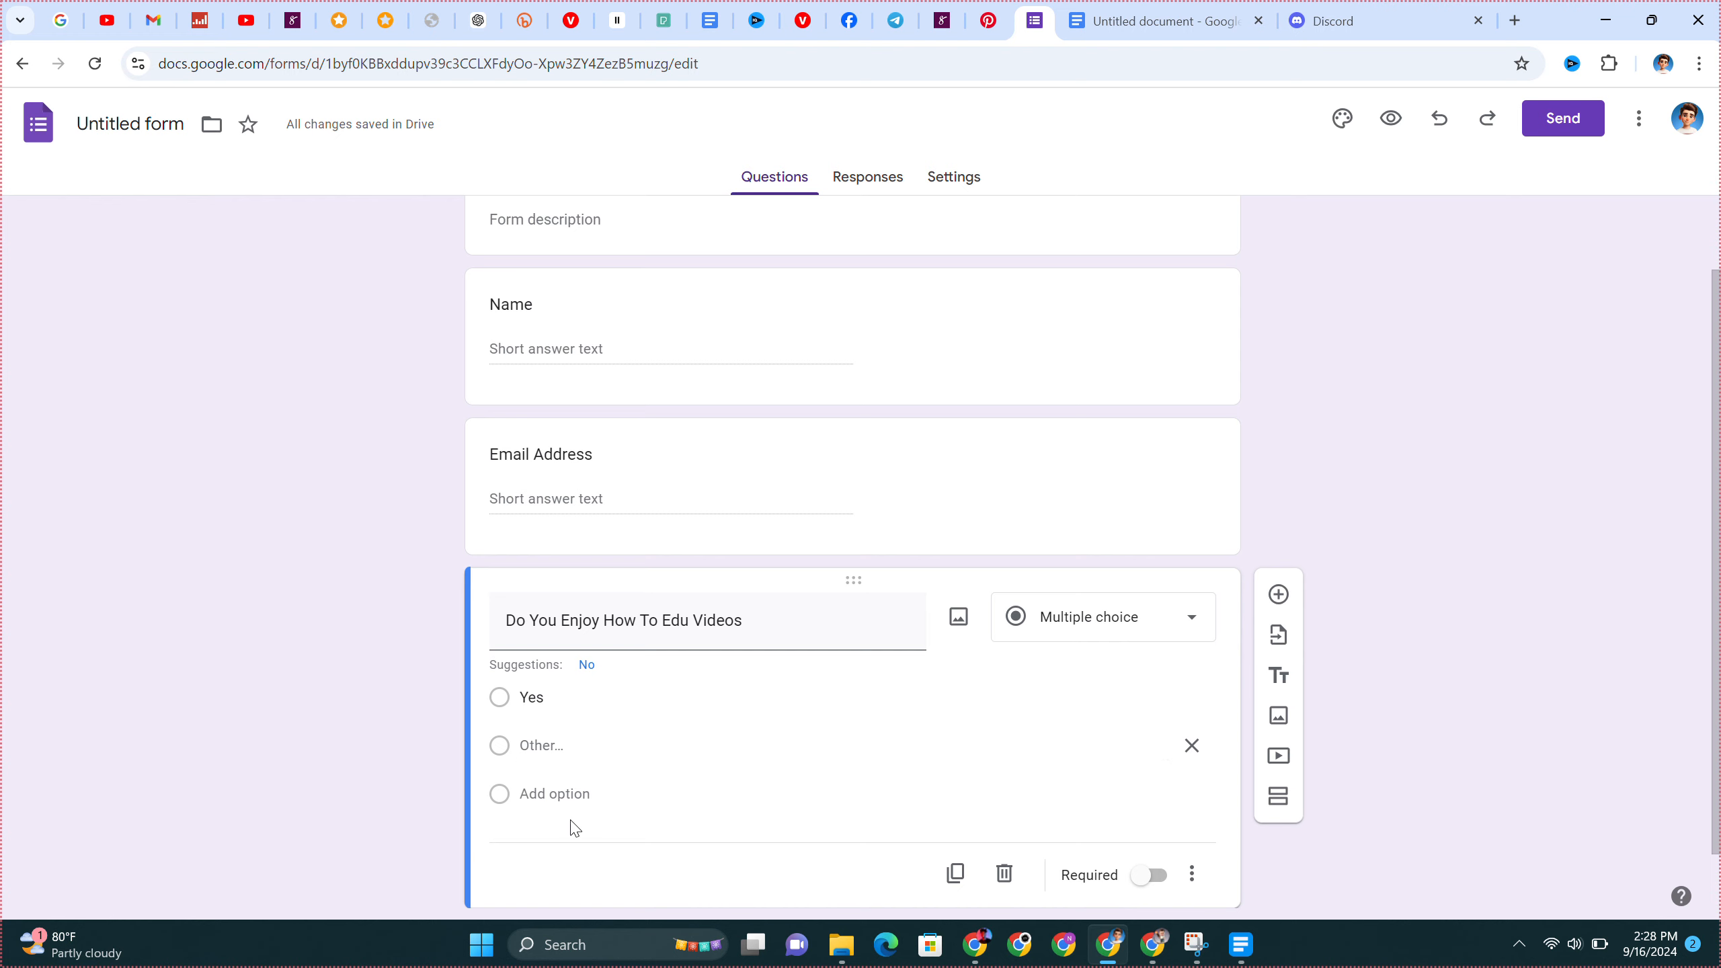
left_click(560, 796)
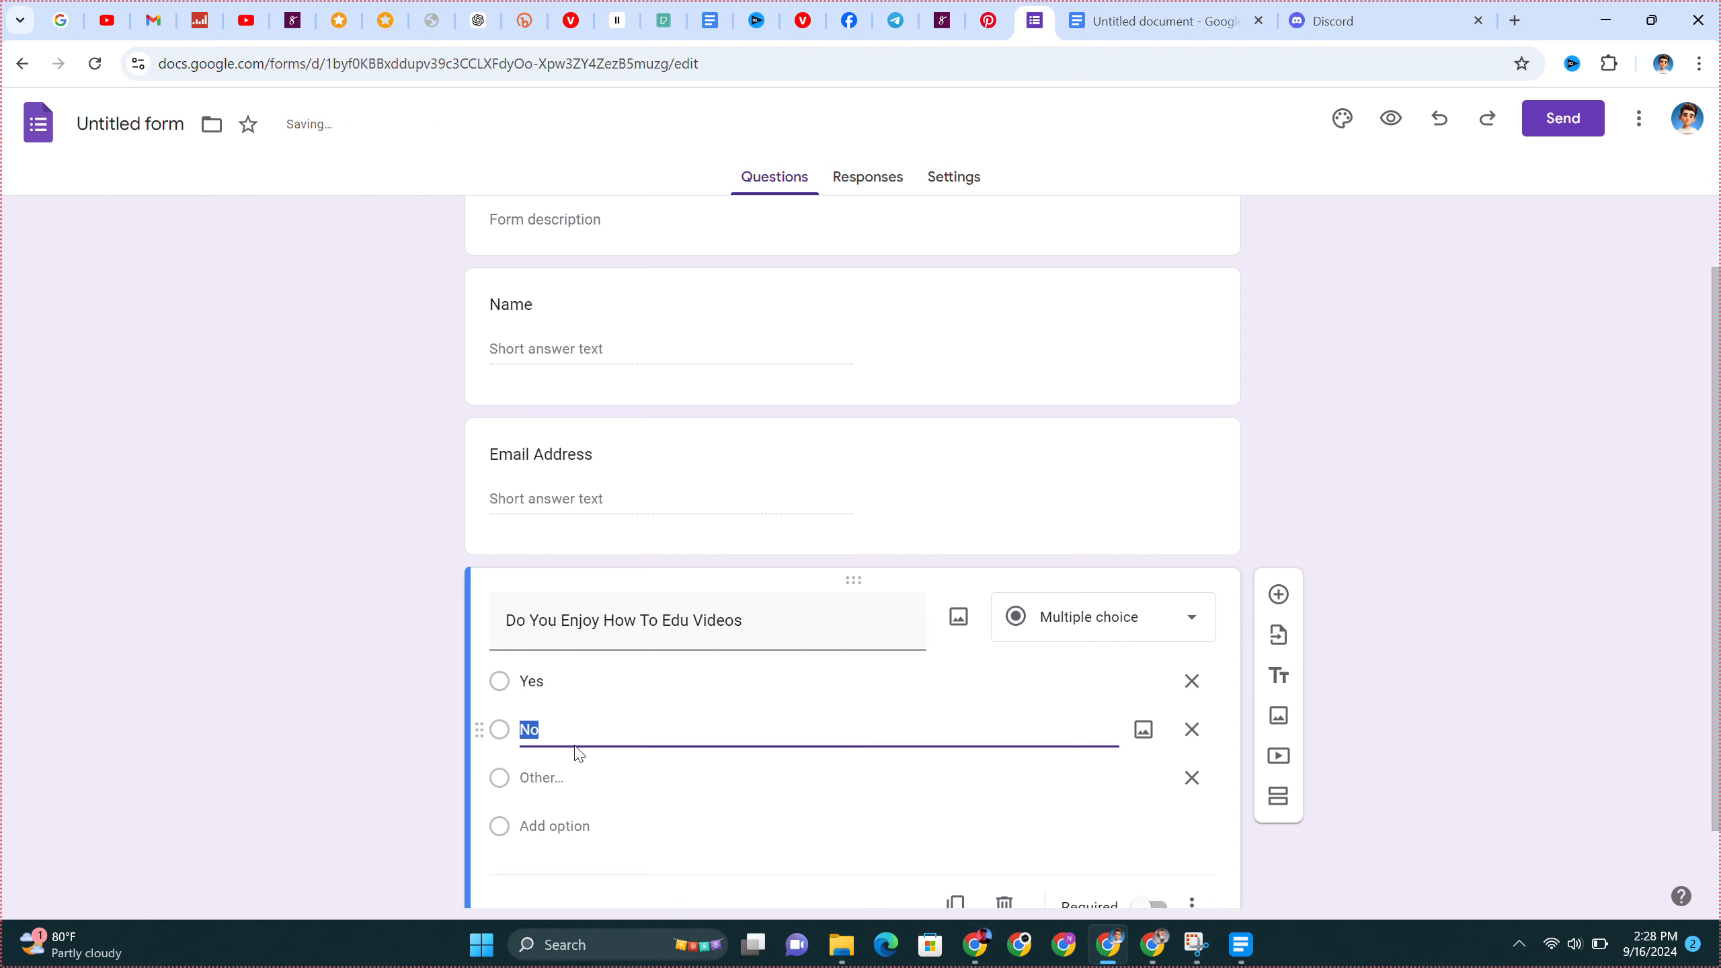
key("Return")
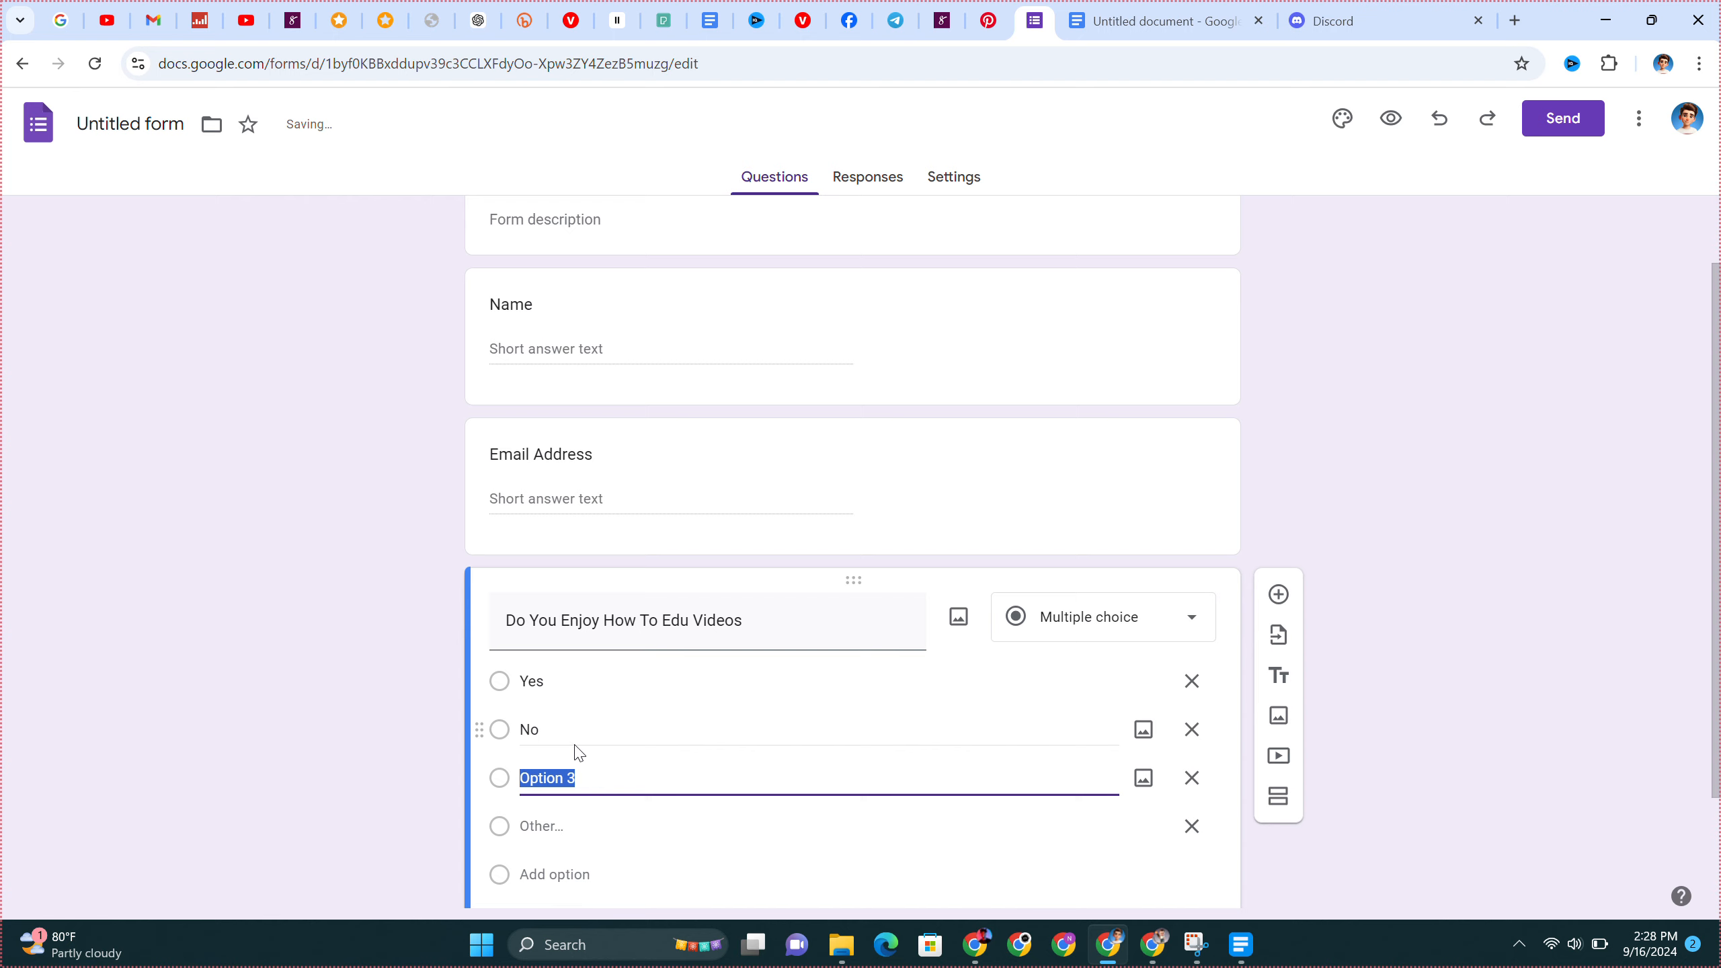
left_click(1192, 780)
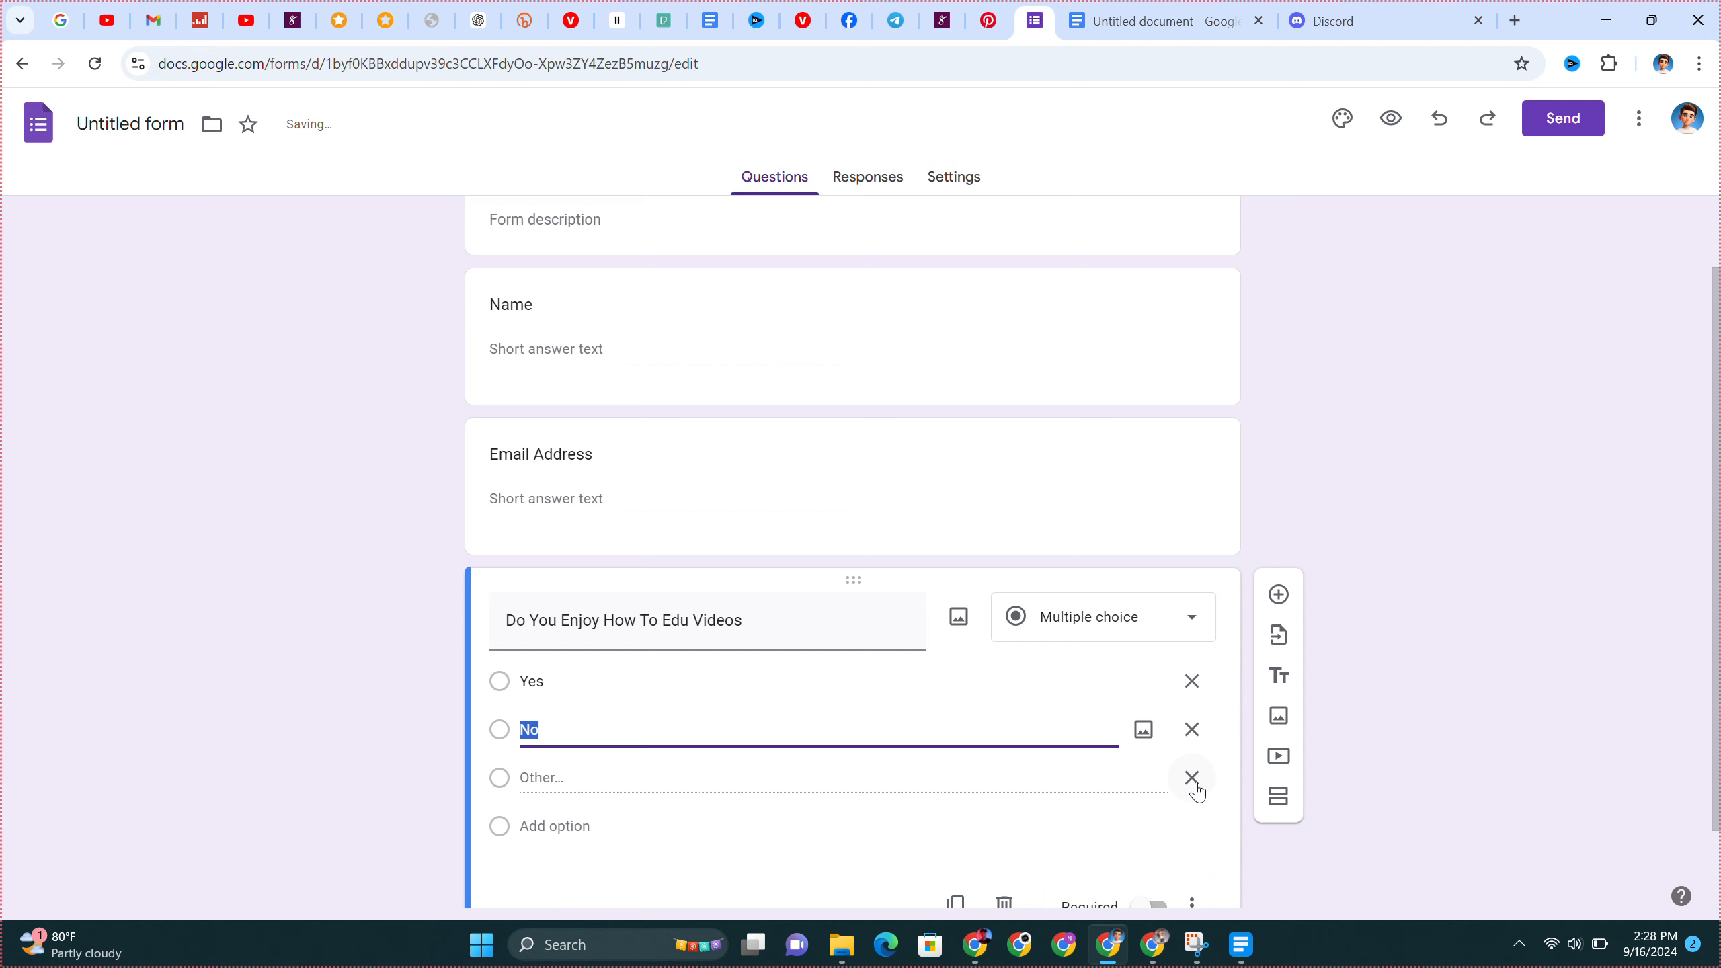
left_click(1192, 780)
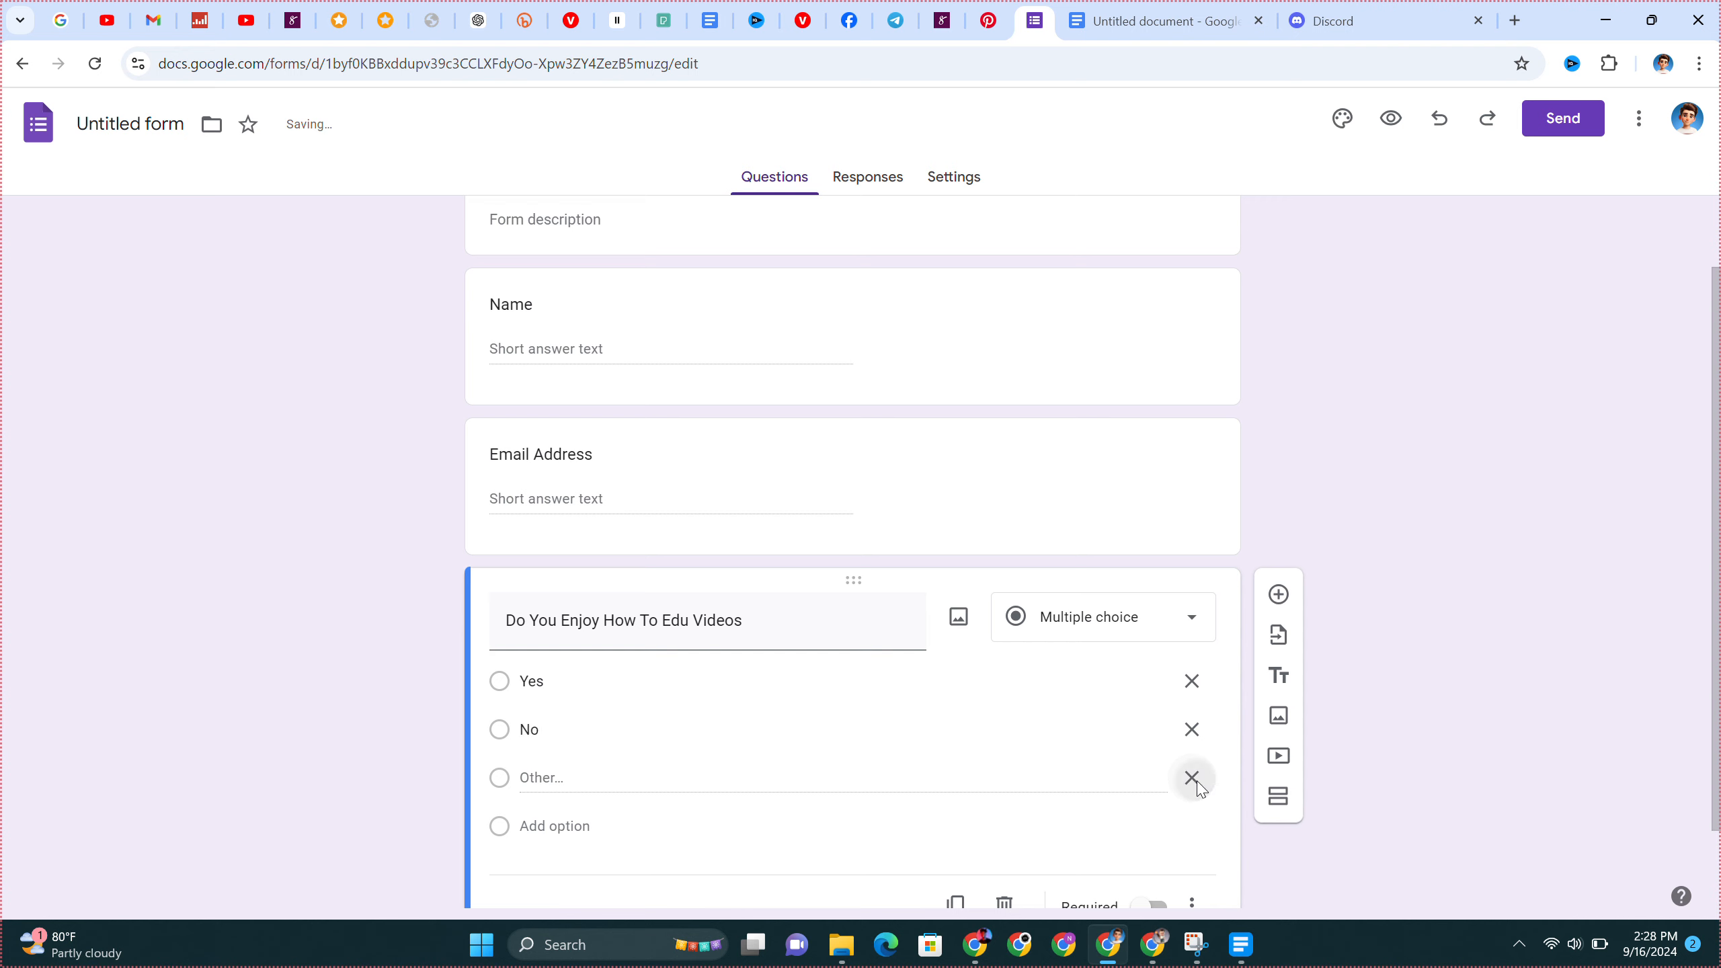
left_click(1330, 529)
- Enter "A Short test G Form" as the form description beneath the form title
scroll(1426, 542, "up", 2)
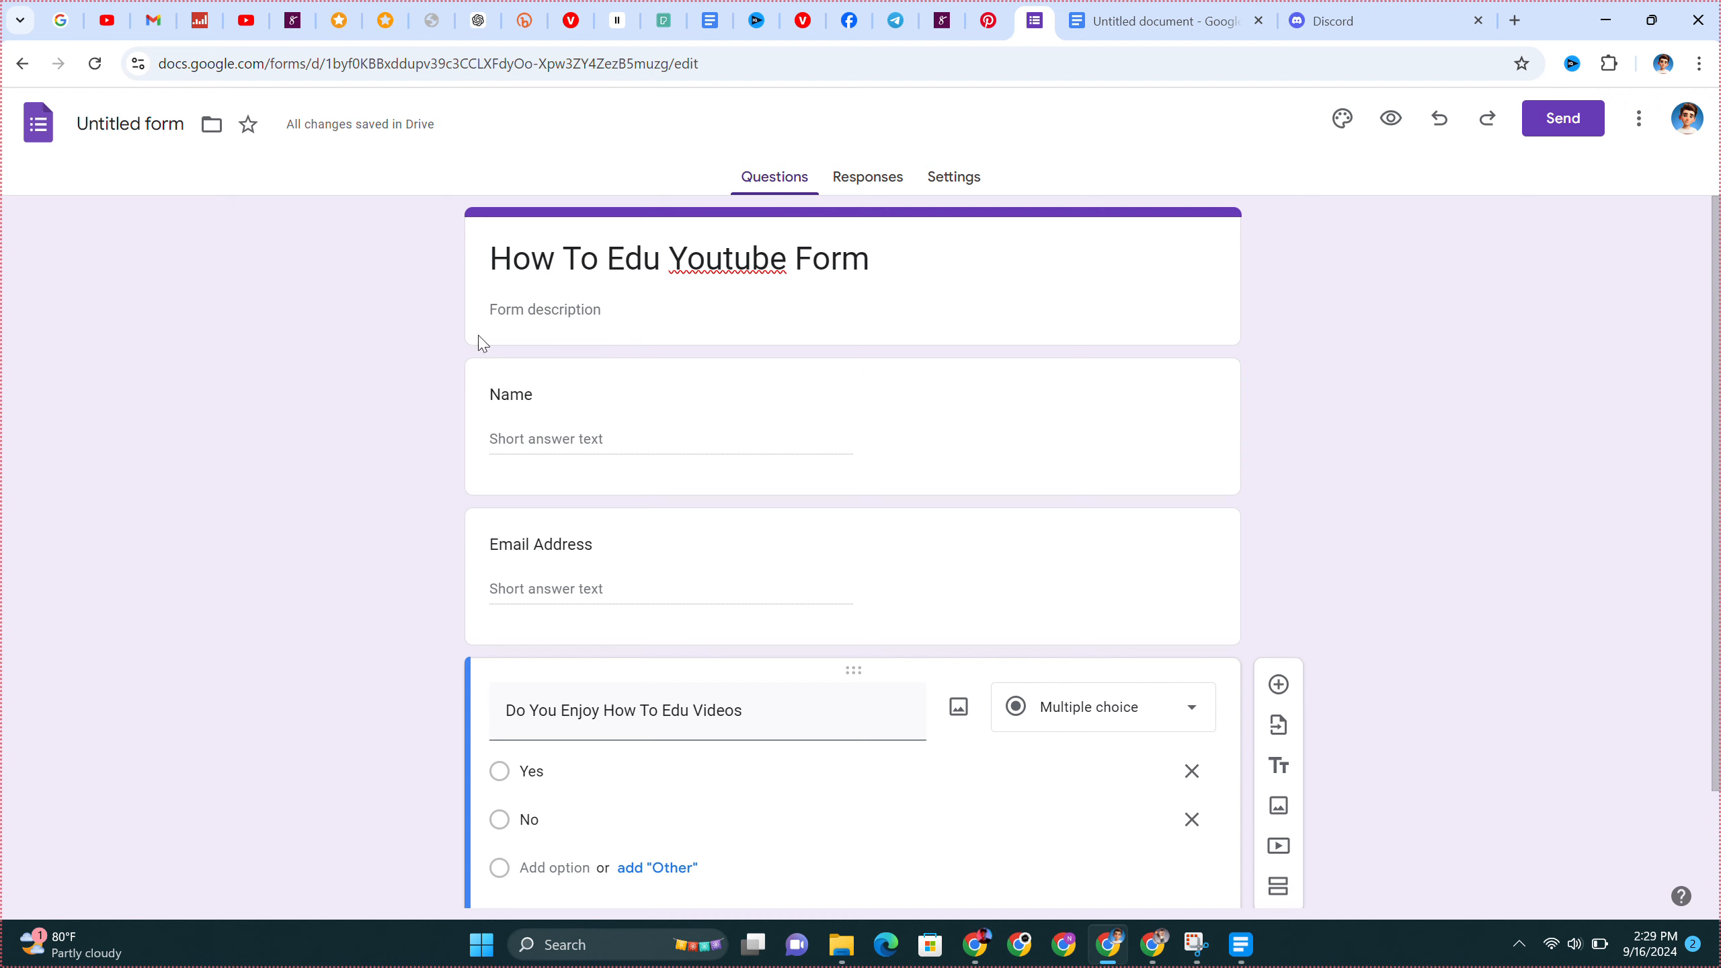
left_click(625, 300)
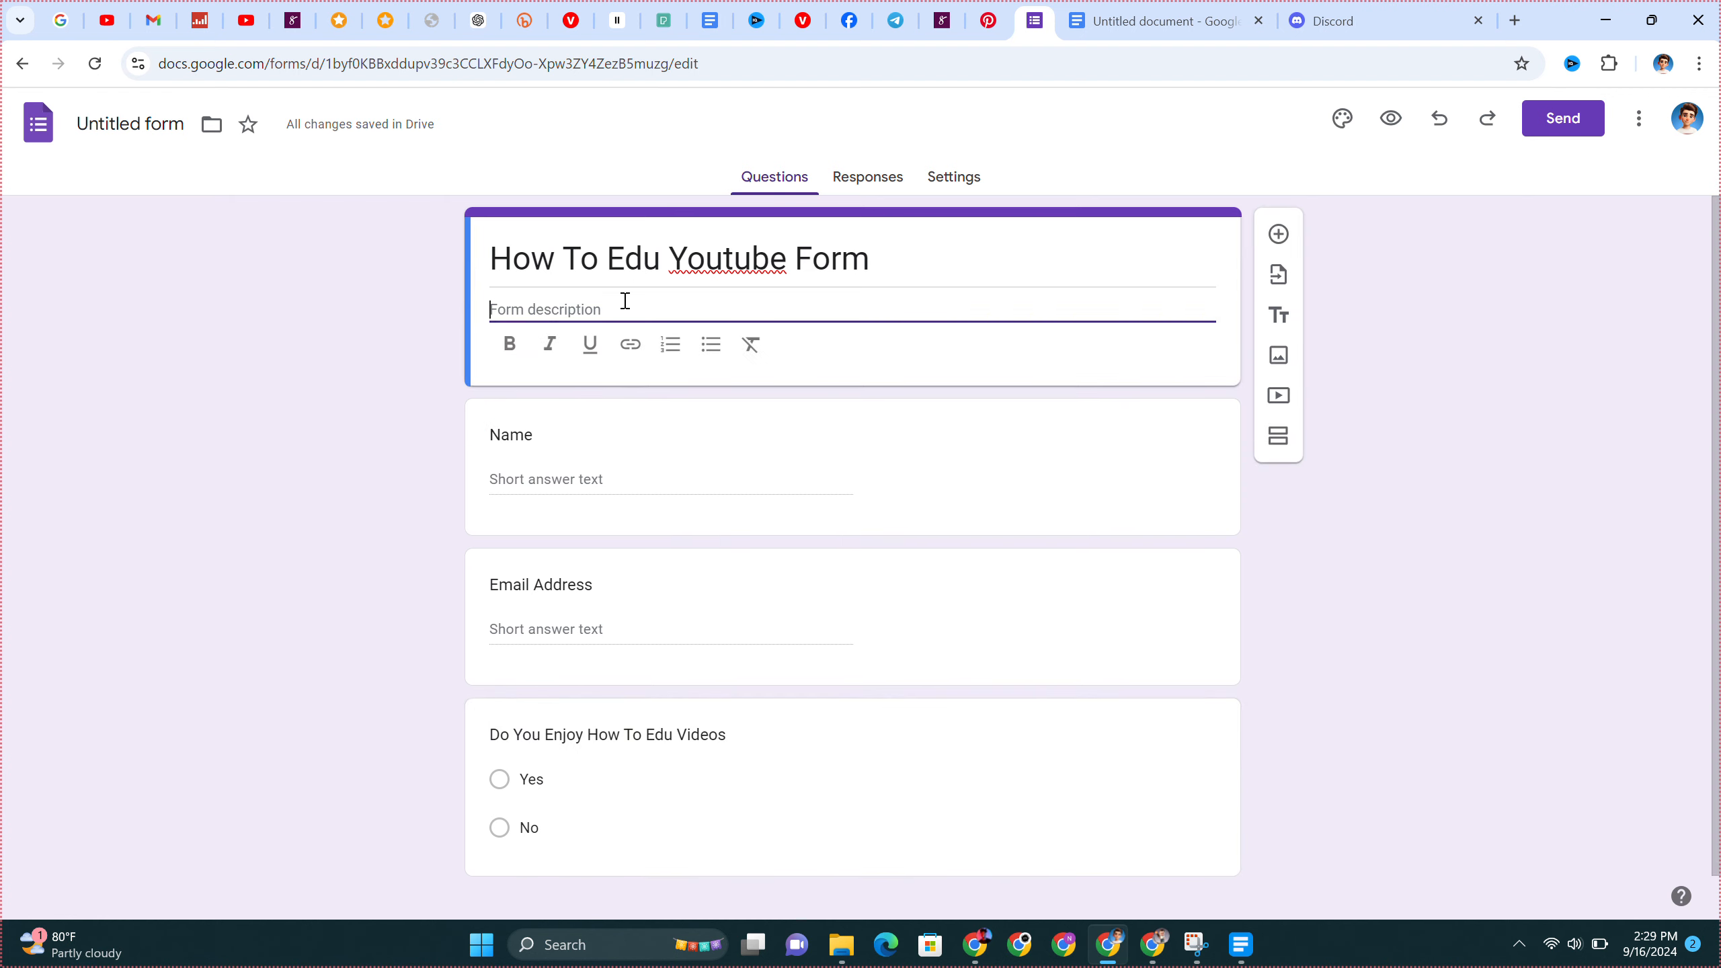
type("A sHOR")
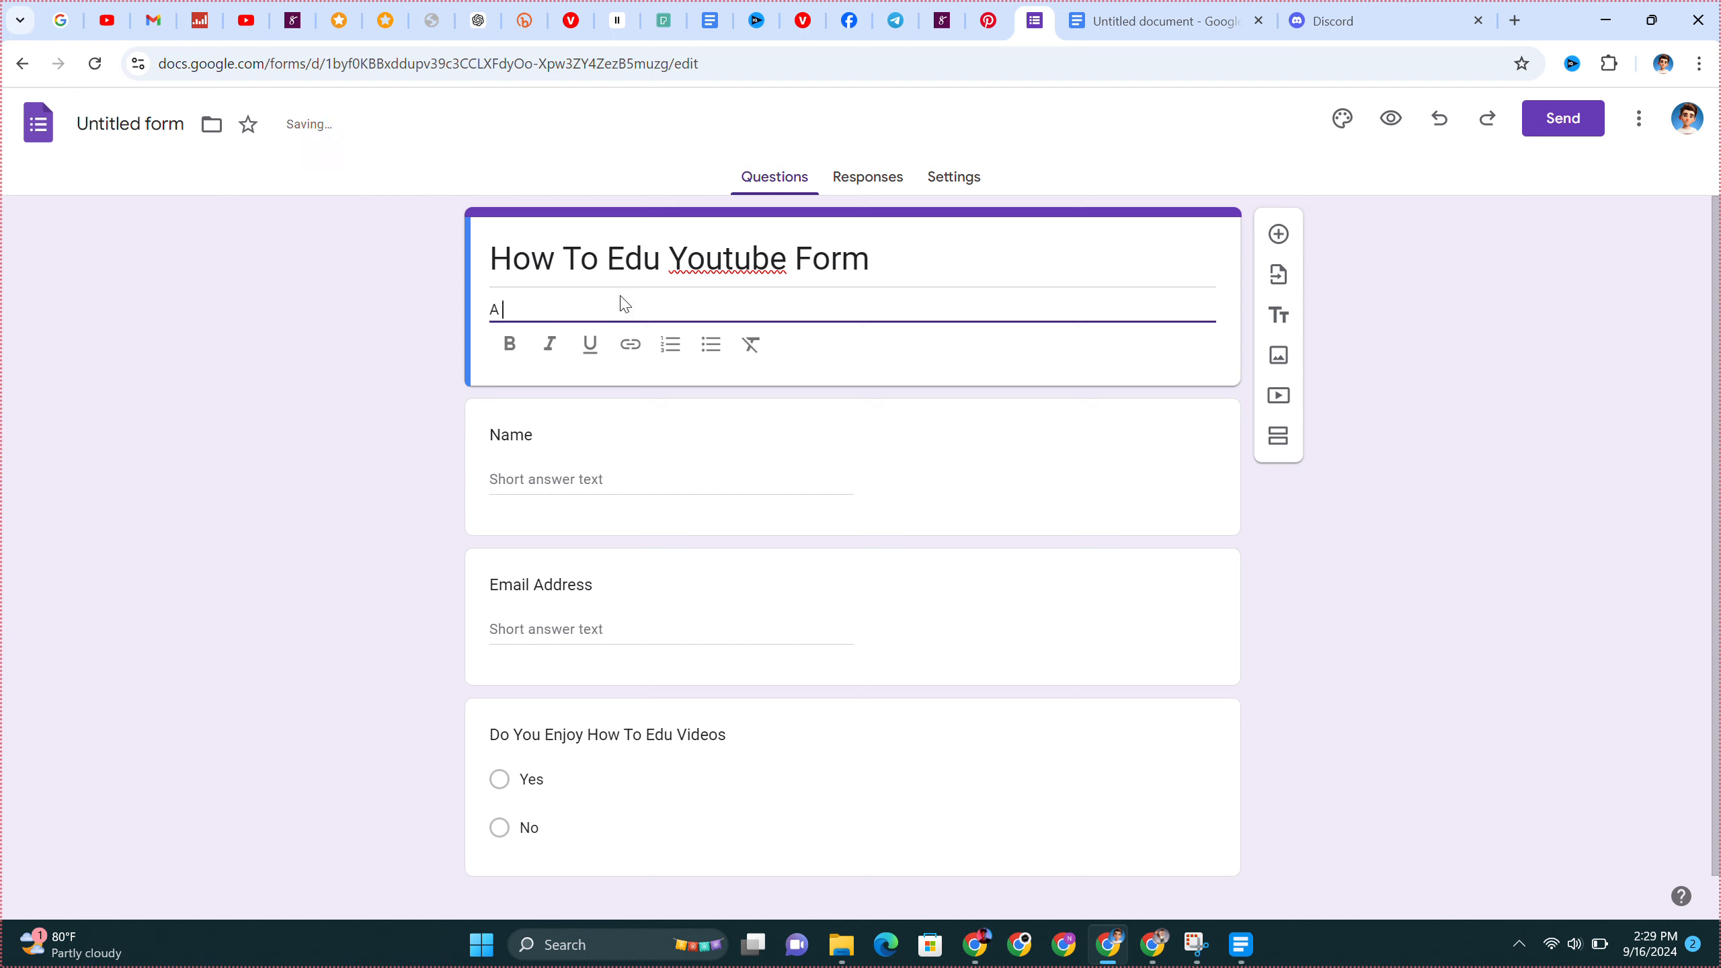
type("Short test G Form")
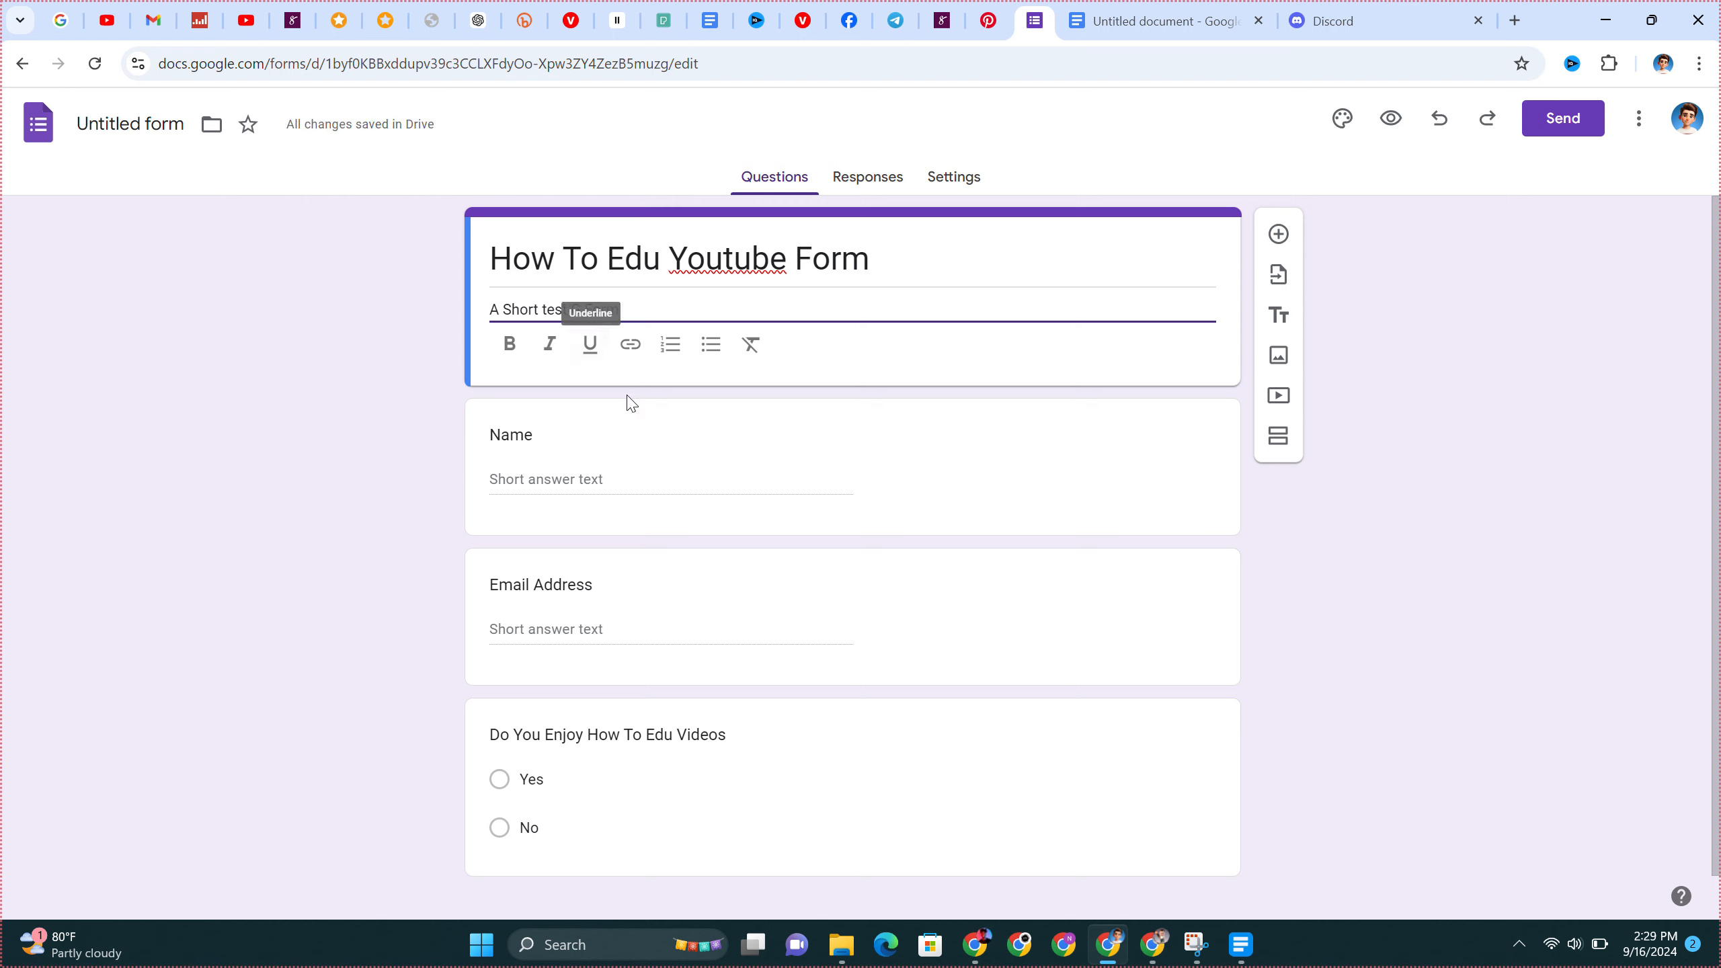
left_click(947, 258)
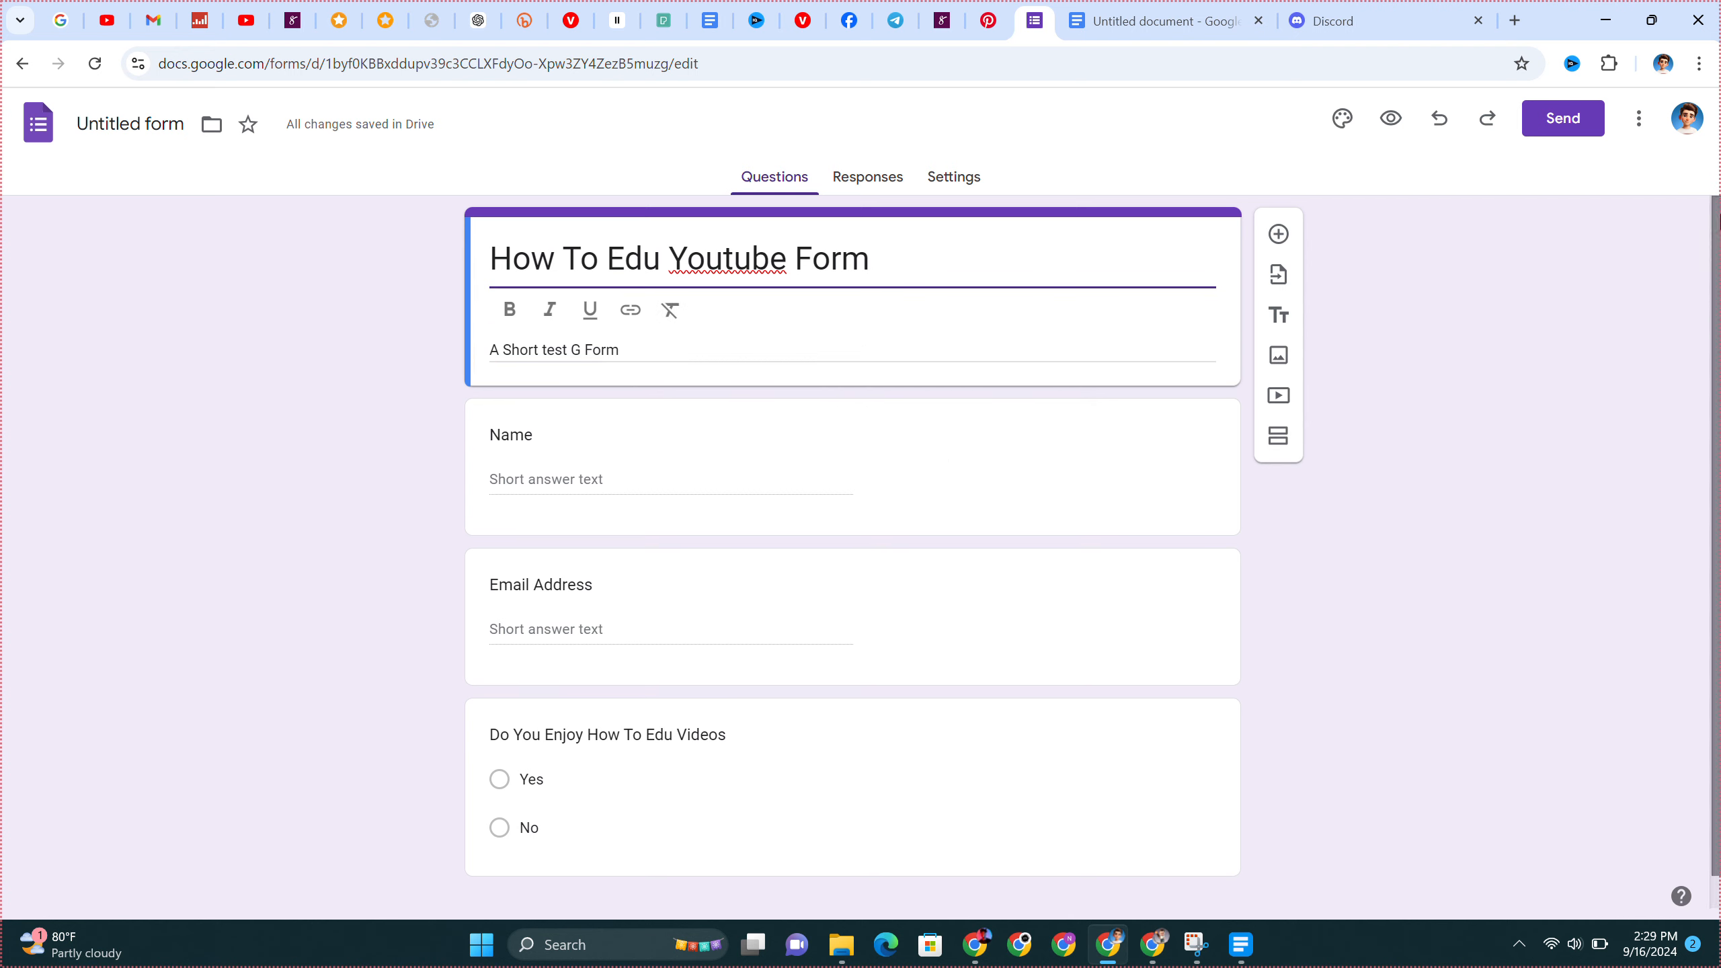
- Customize the form theme with the multicoloured yarn header image from the Work and School collection
left_click(1342, 124)
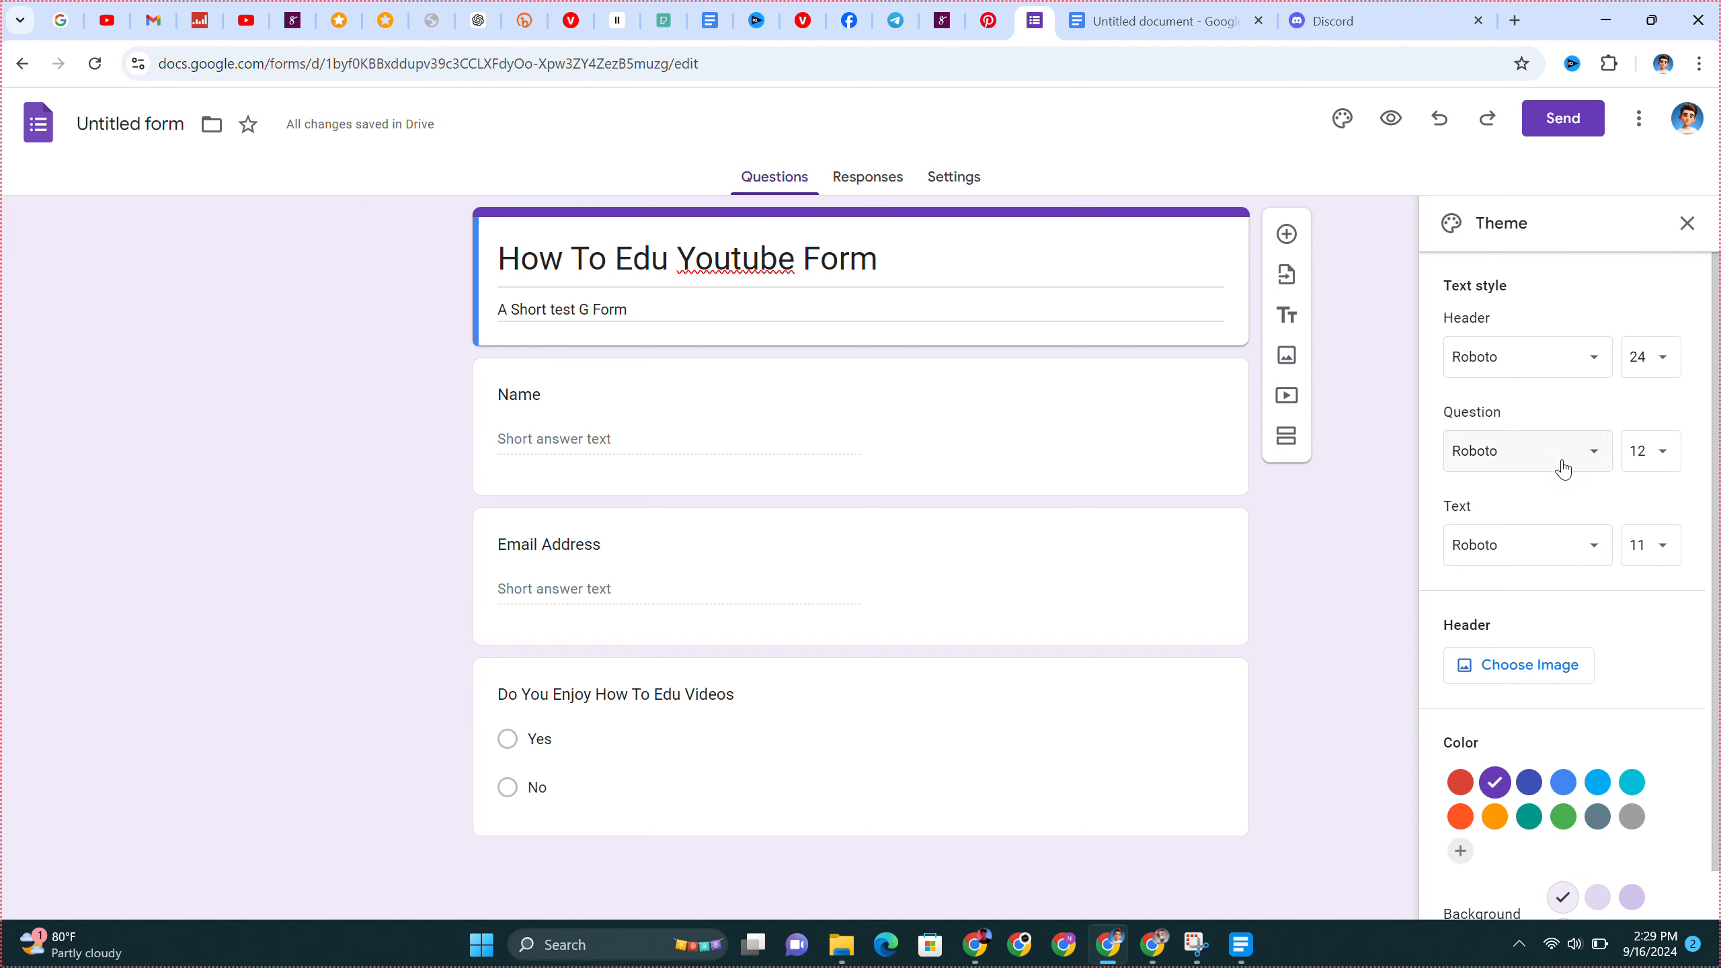
left_click(1526, 671)
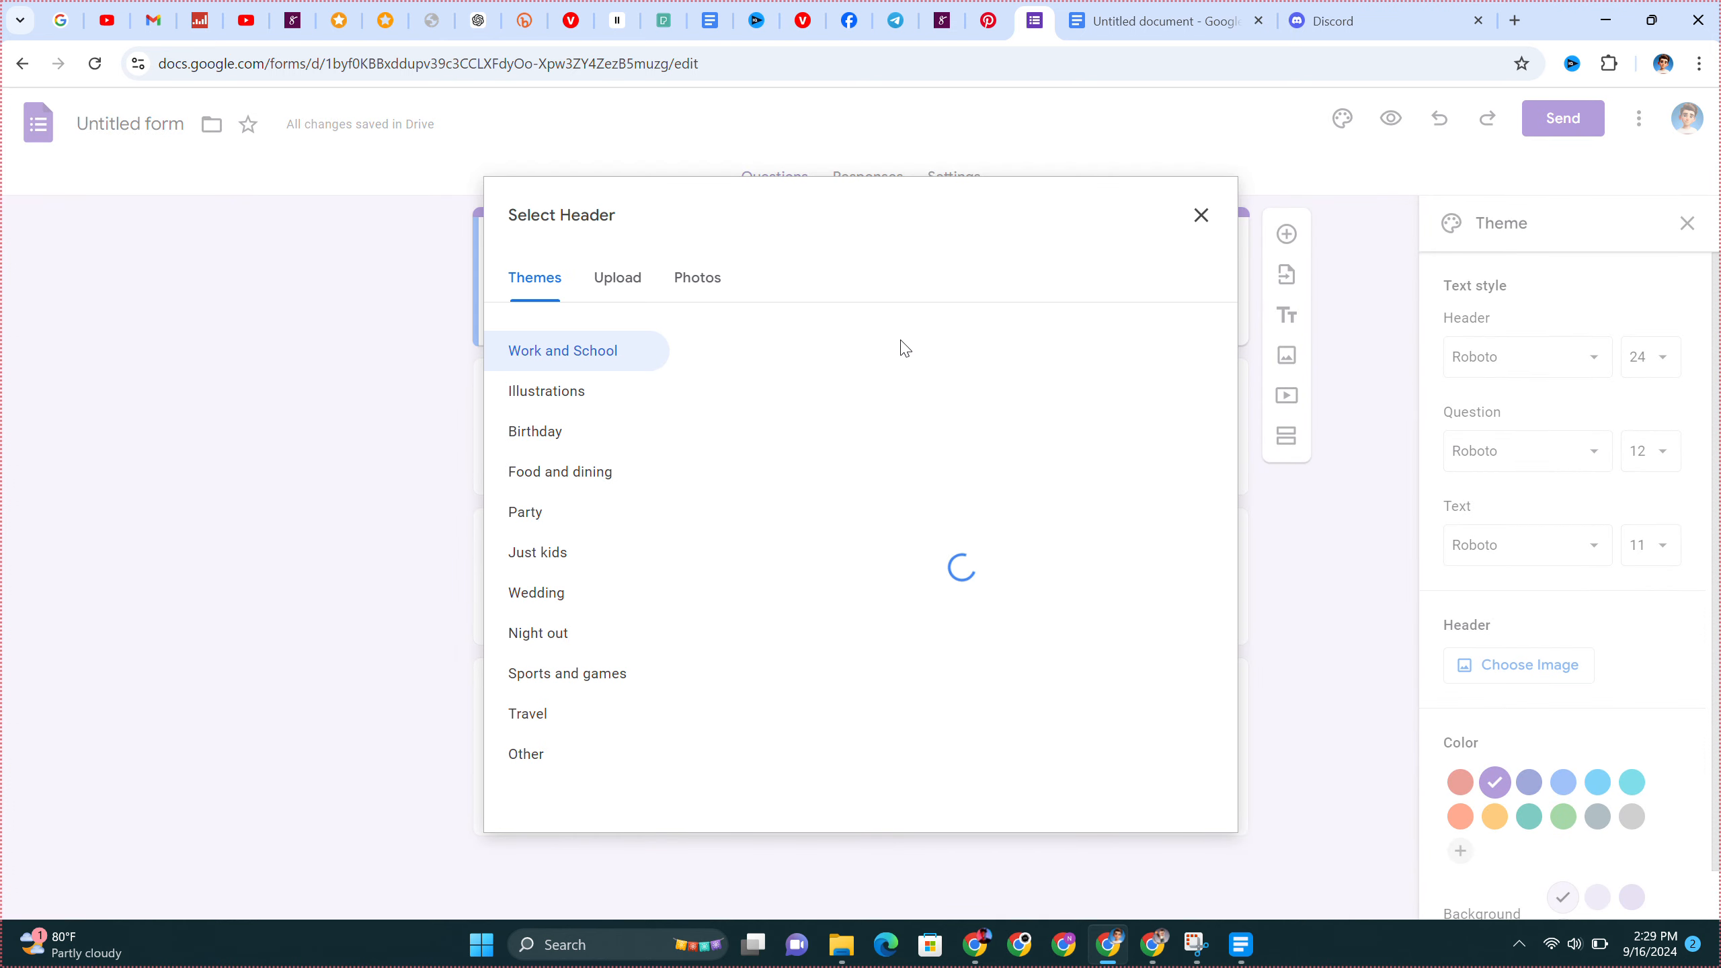
scroll(954, 508, "down", 1)
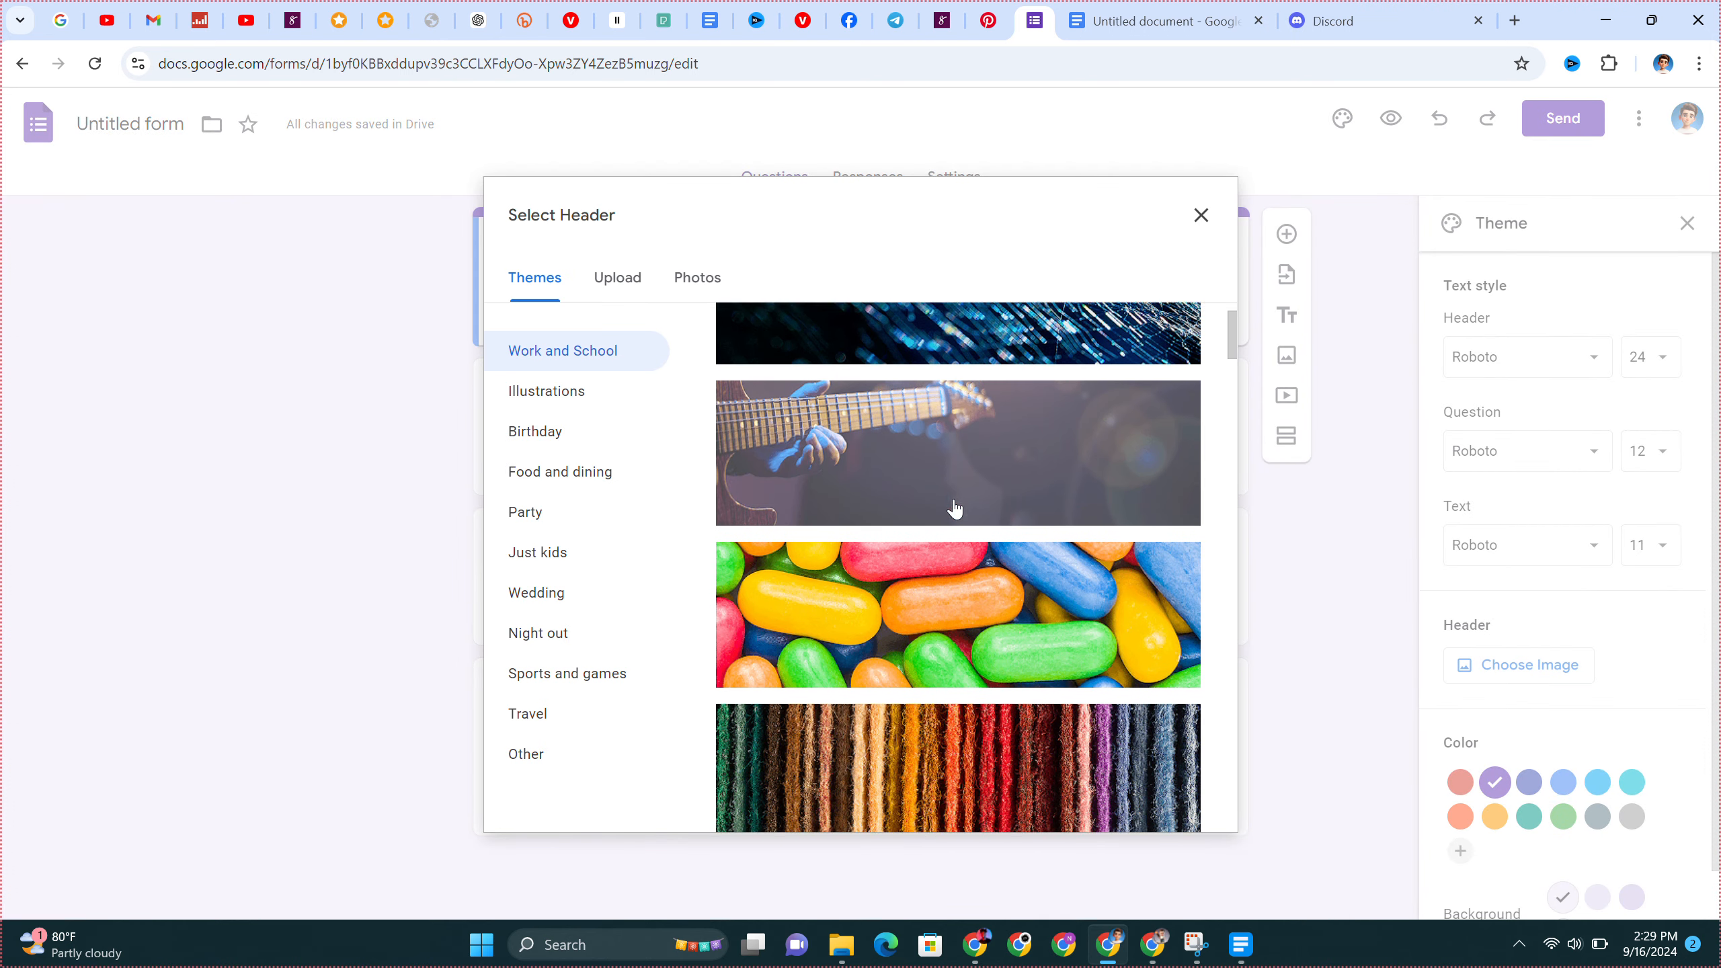
scroll(954, 508, "down", 3)
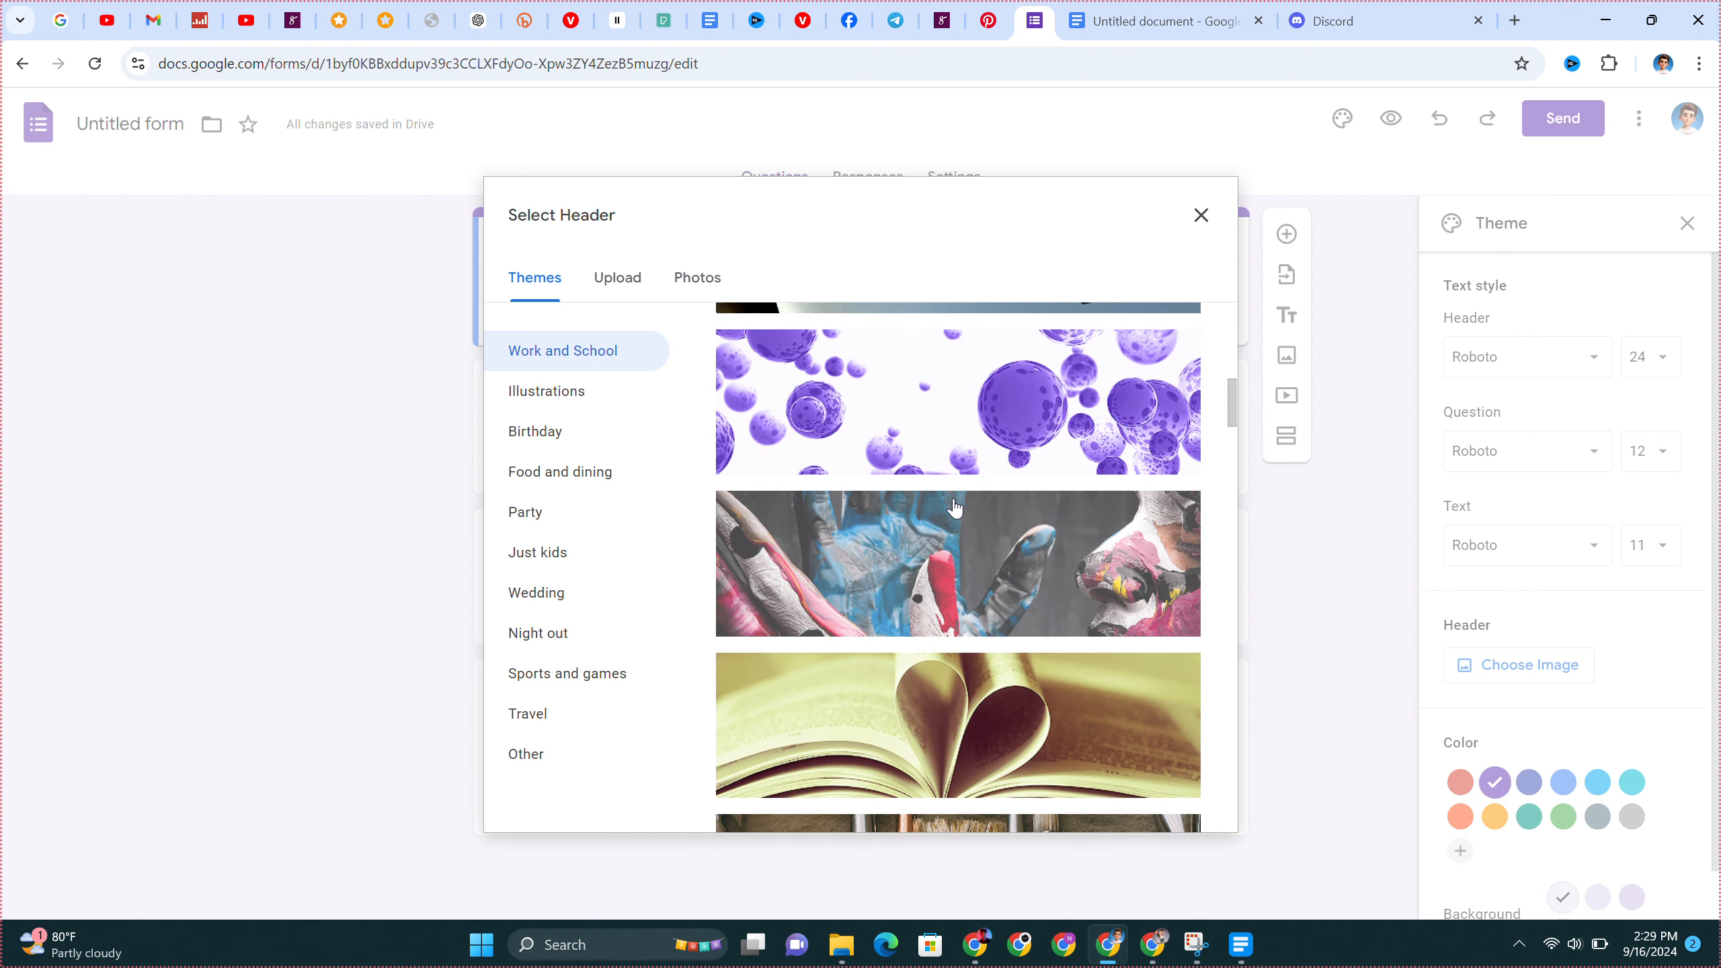
scroll(955, 507, "down", 3)
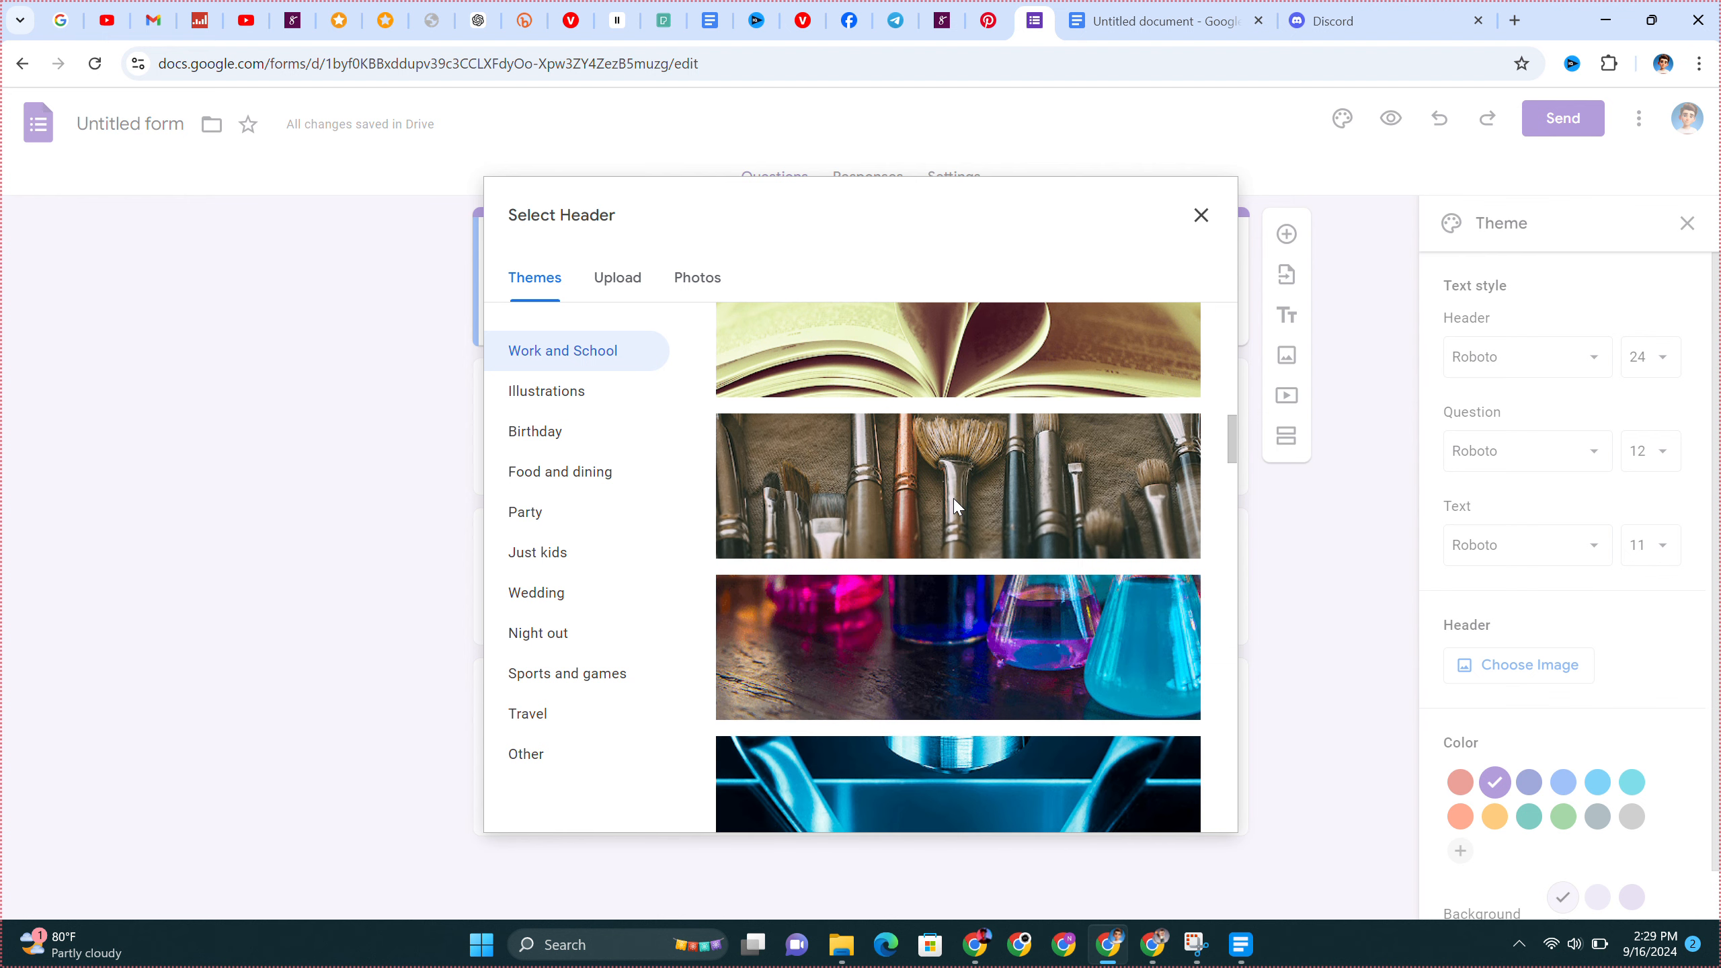
left_click(491, 400)
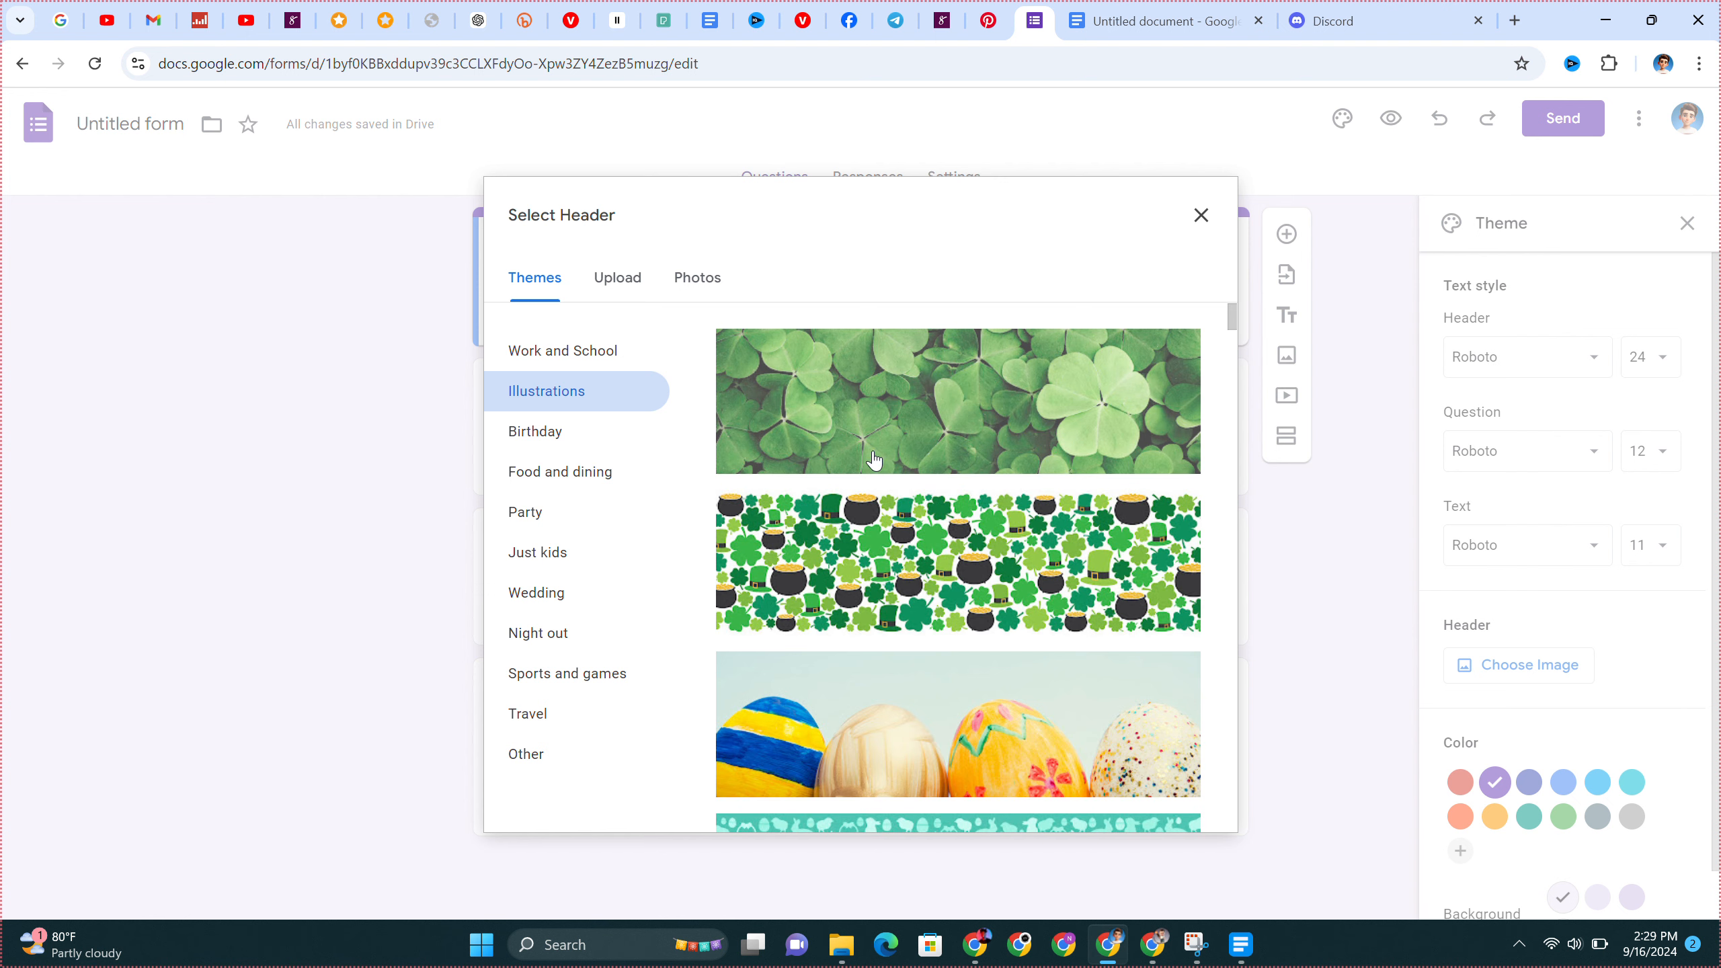
left_click(608, 357)
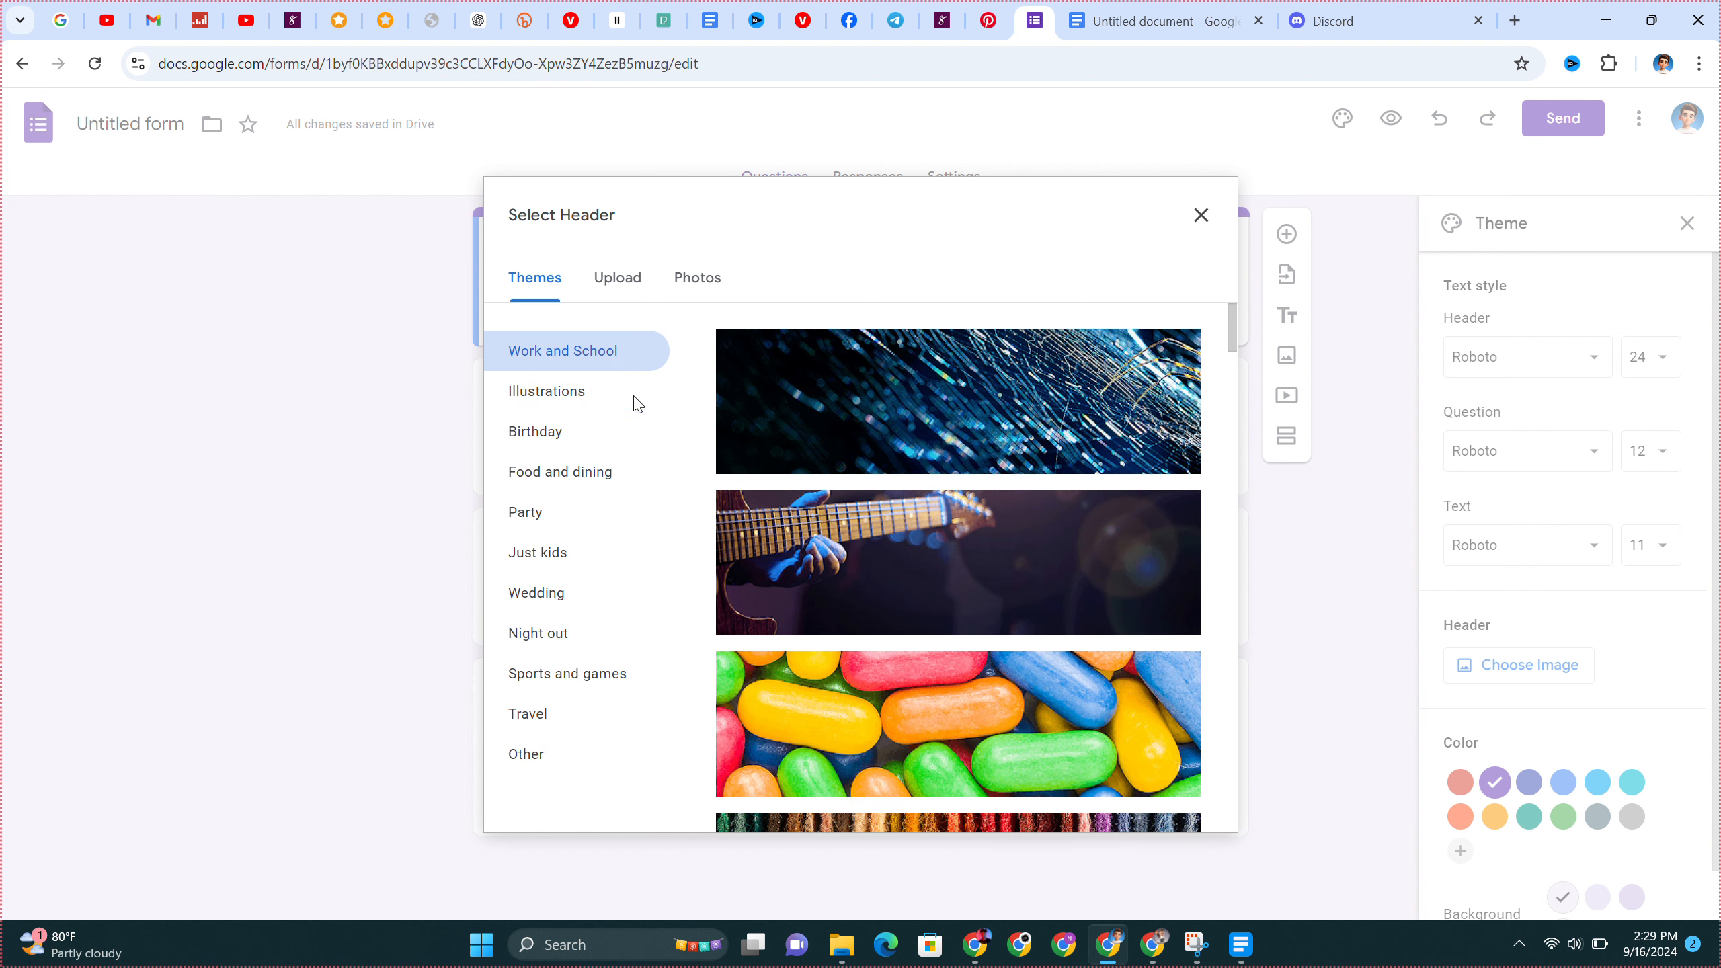
scroll(982, 498, "down", 3)
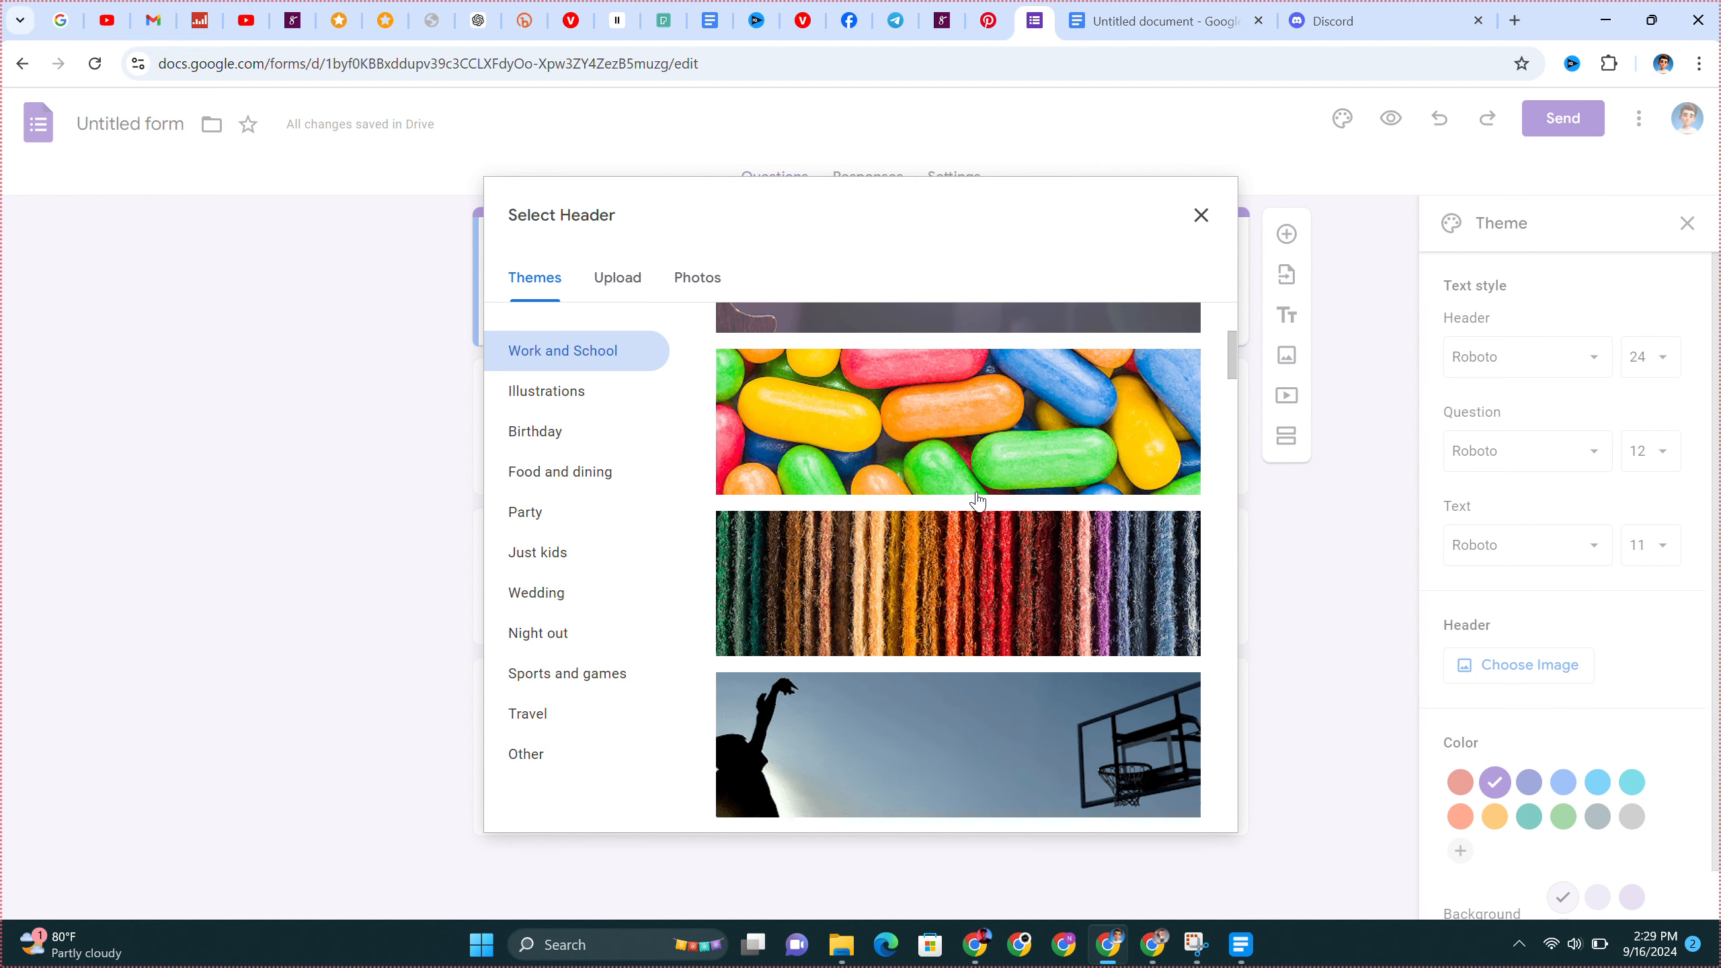
left_click(1009, 573)
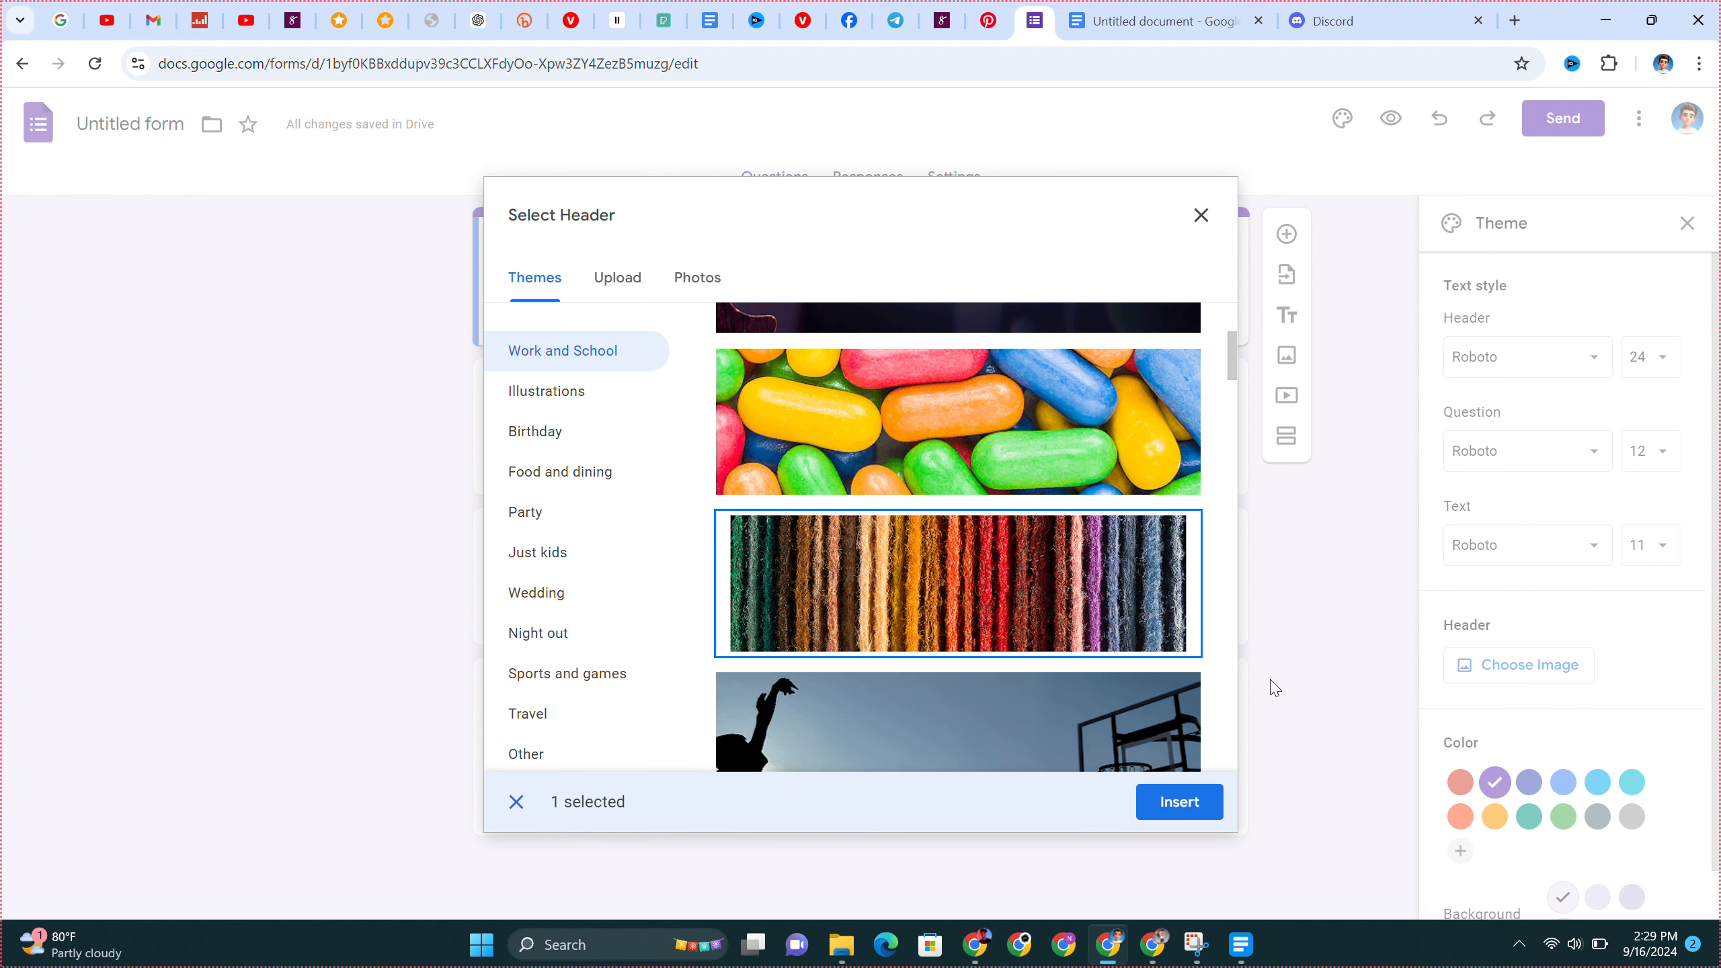
left_click(1197, 817)
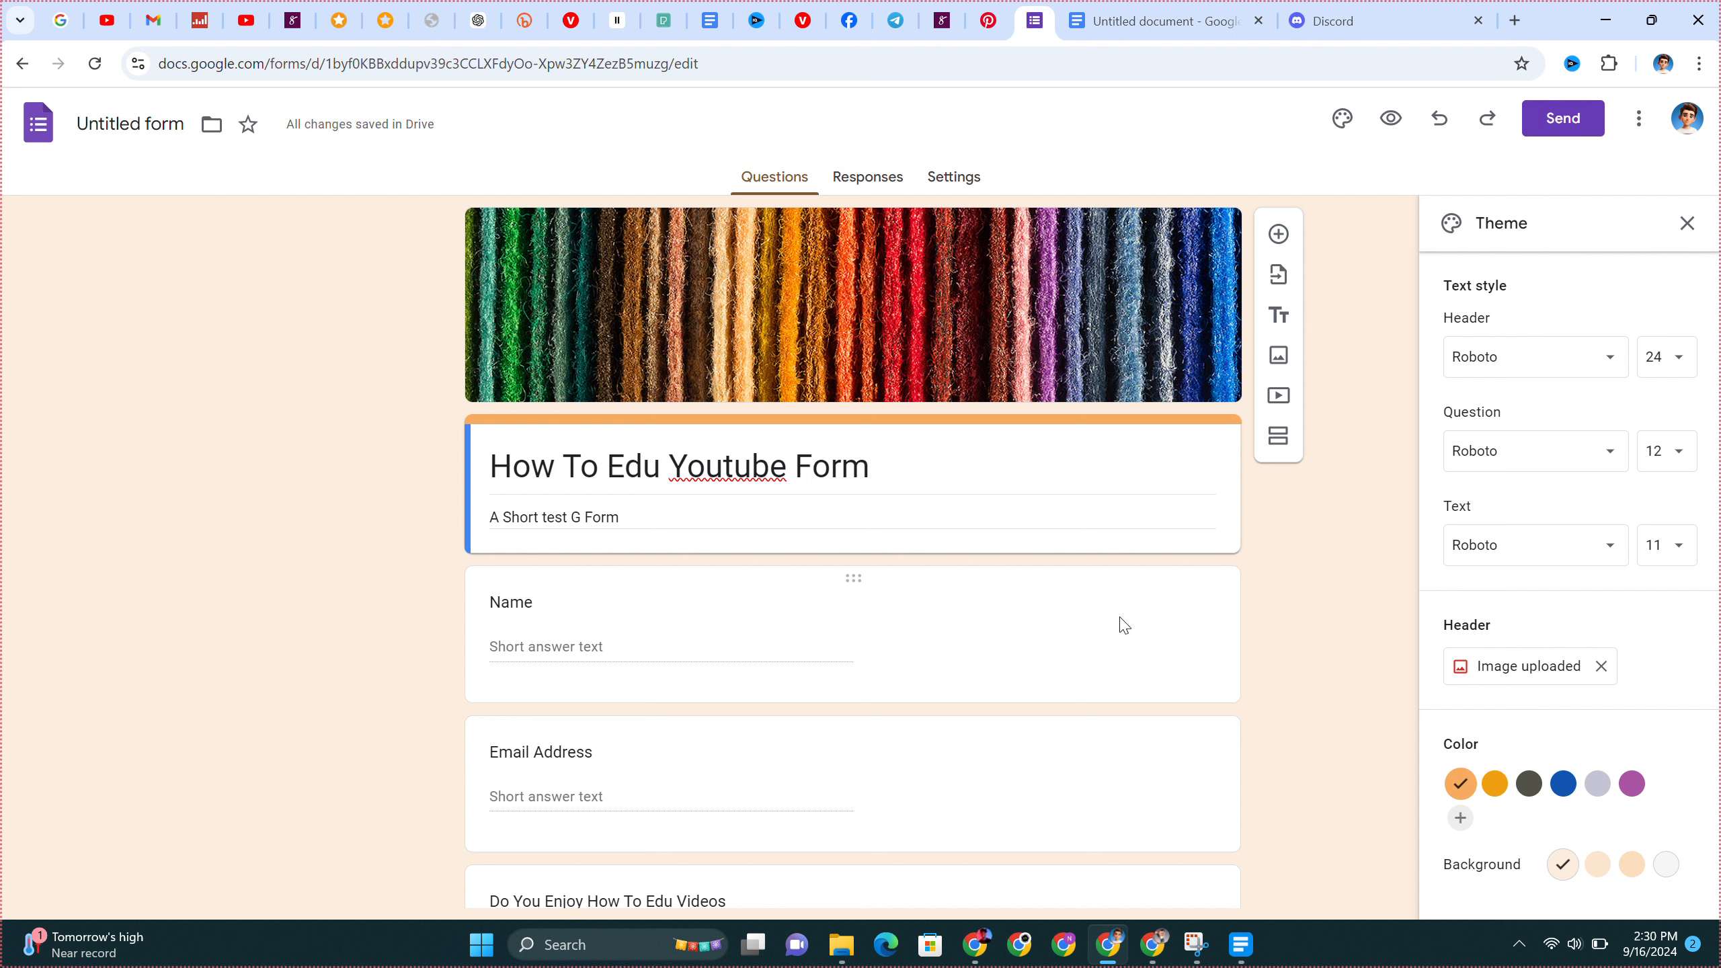
- Try several of the suggested theme colours on the form and settle on dark blue
left_click(1561, 792)
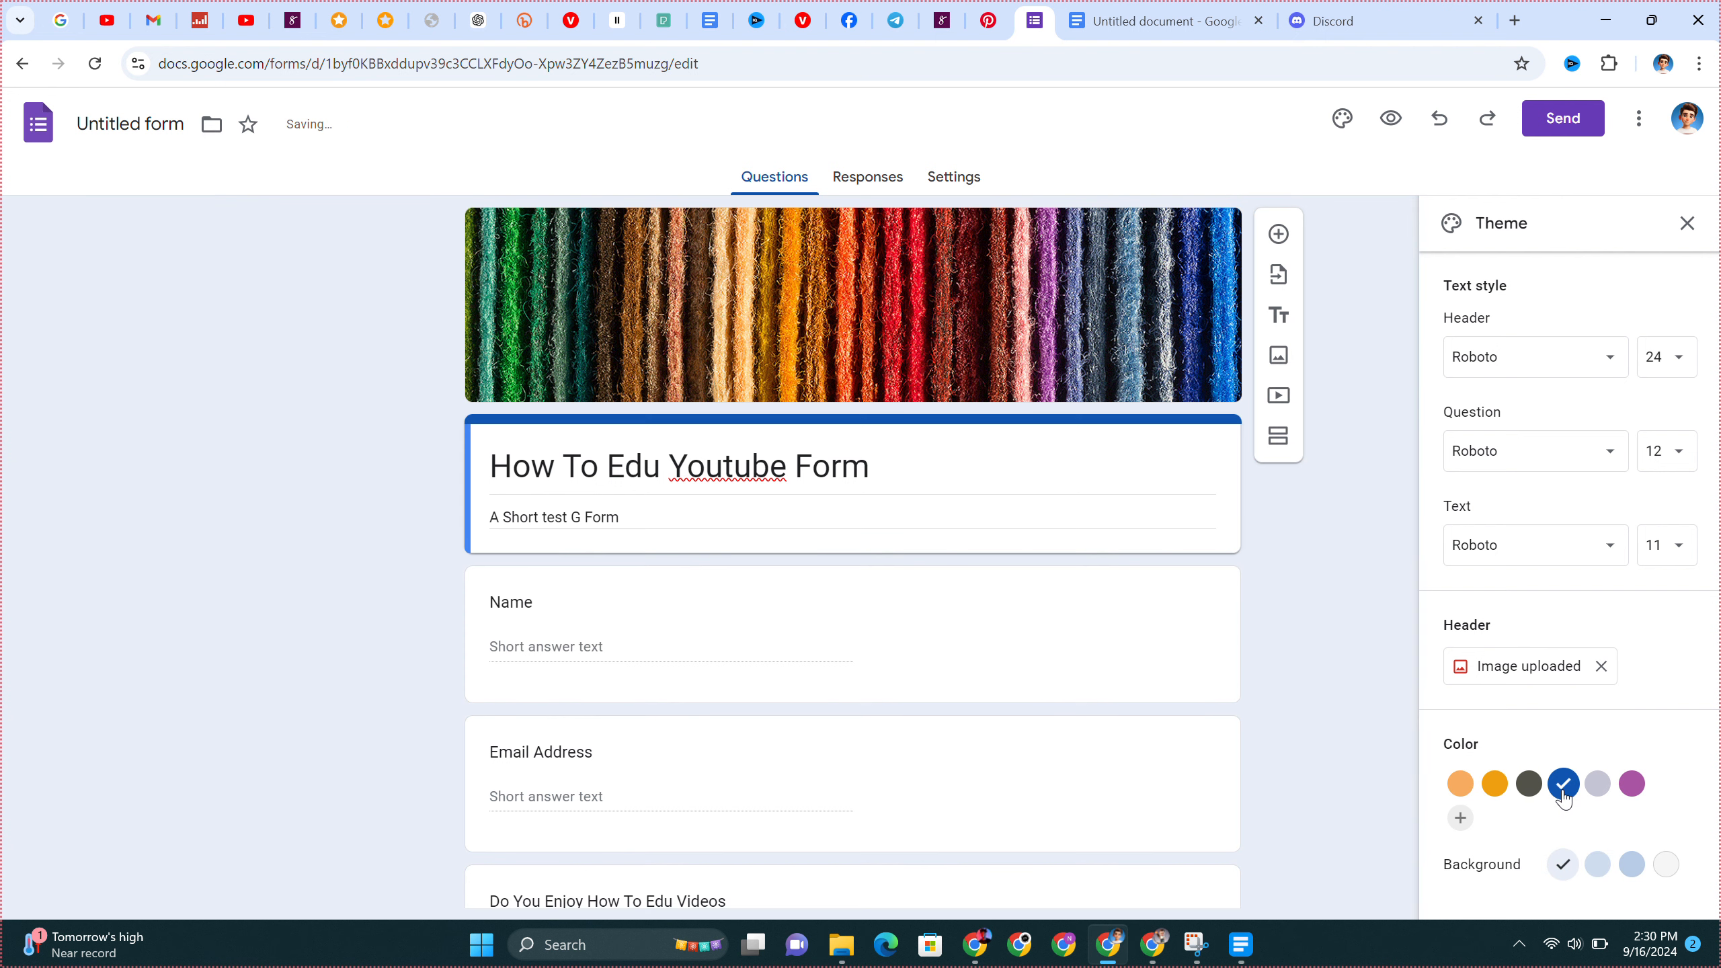
left_click(1494, 786)
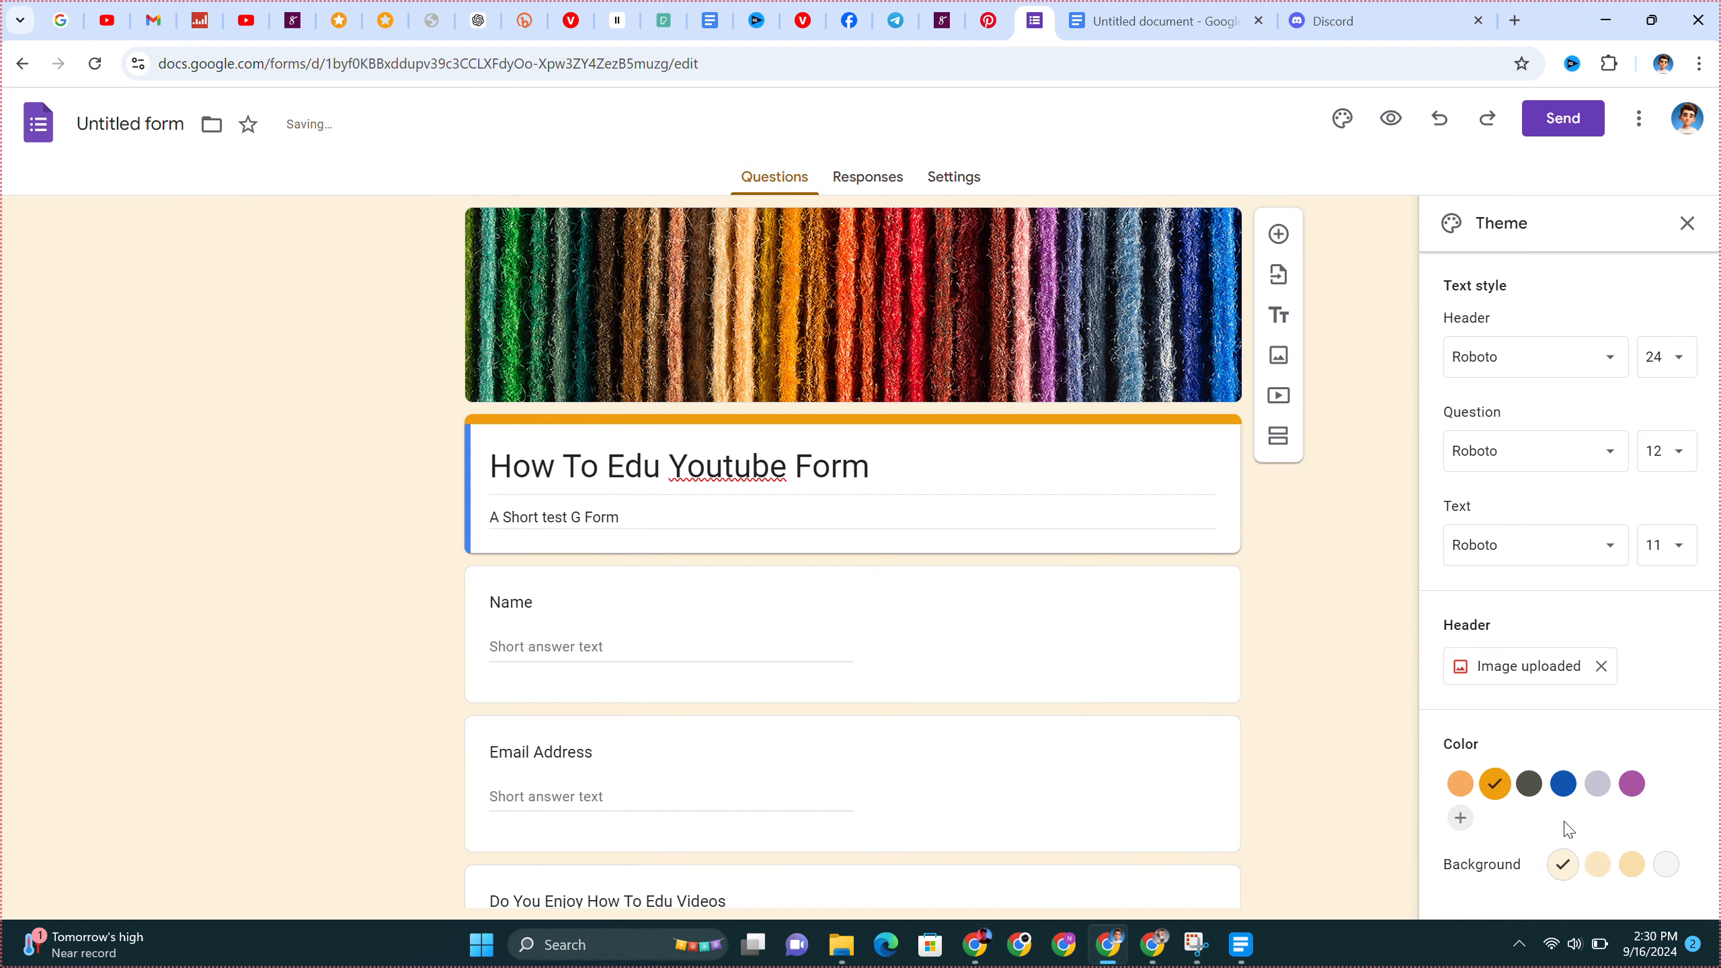
left_click(1595, 790)
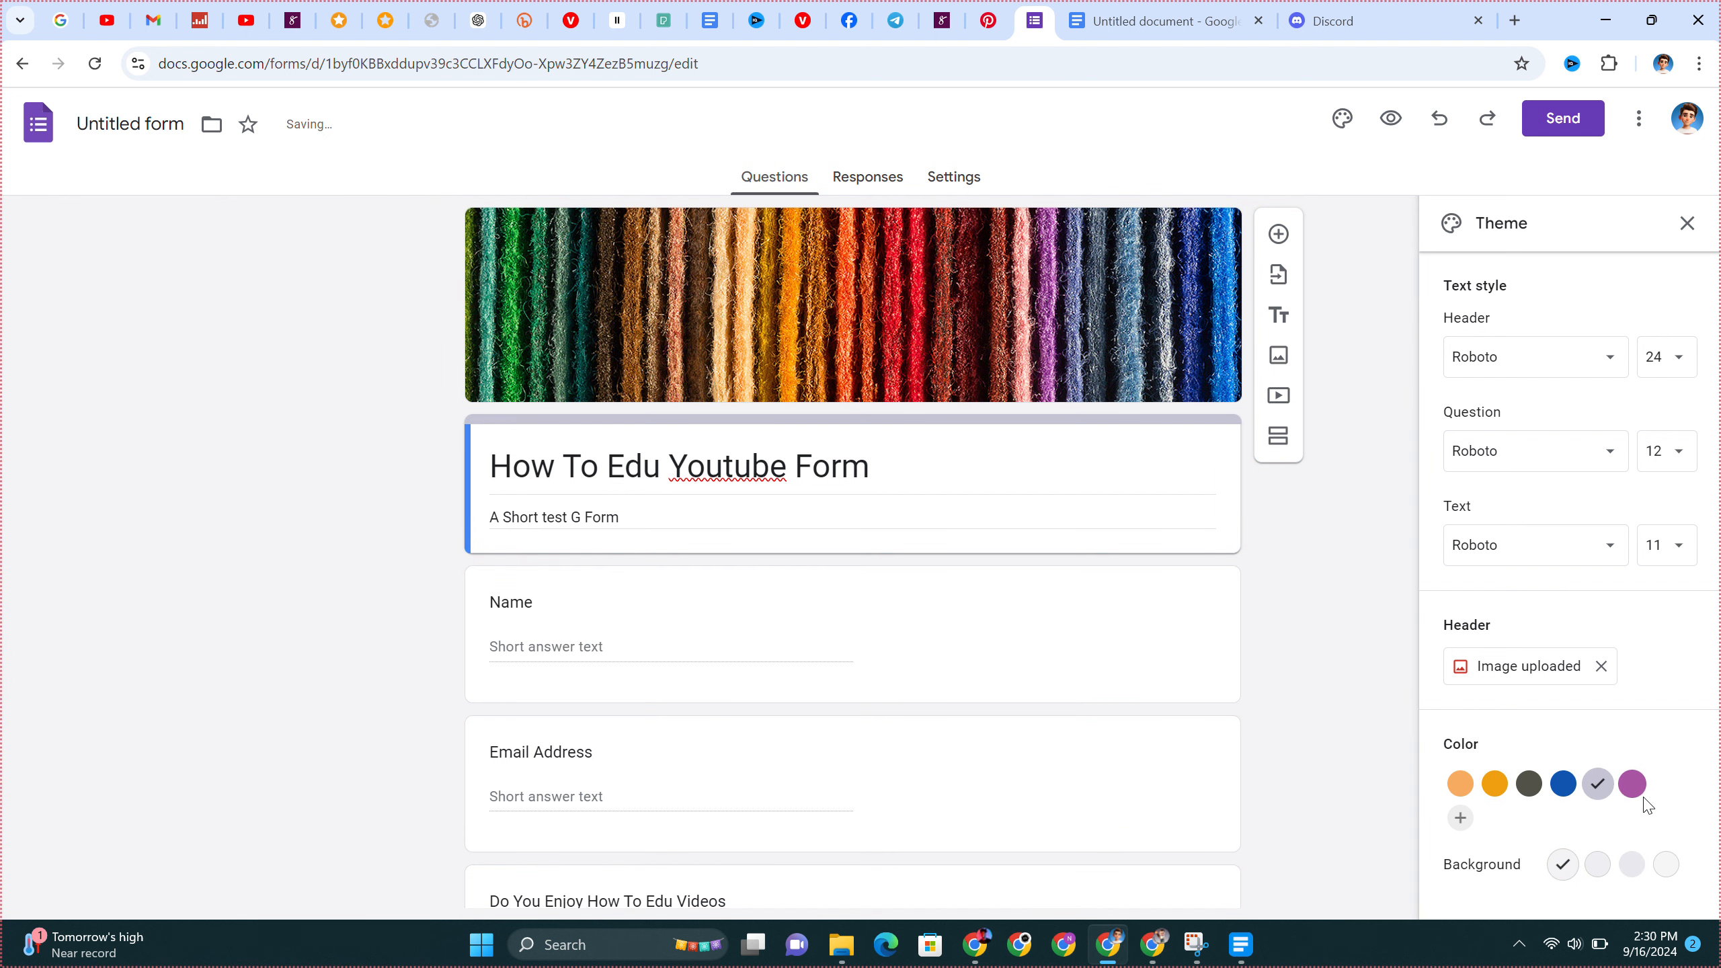
left_click(1494, 786)
left_click(1460, 790)
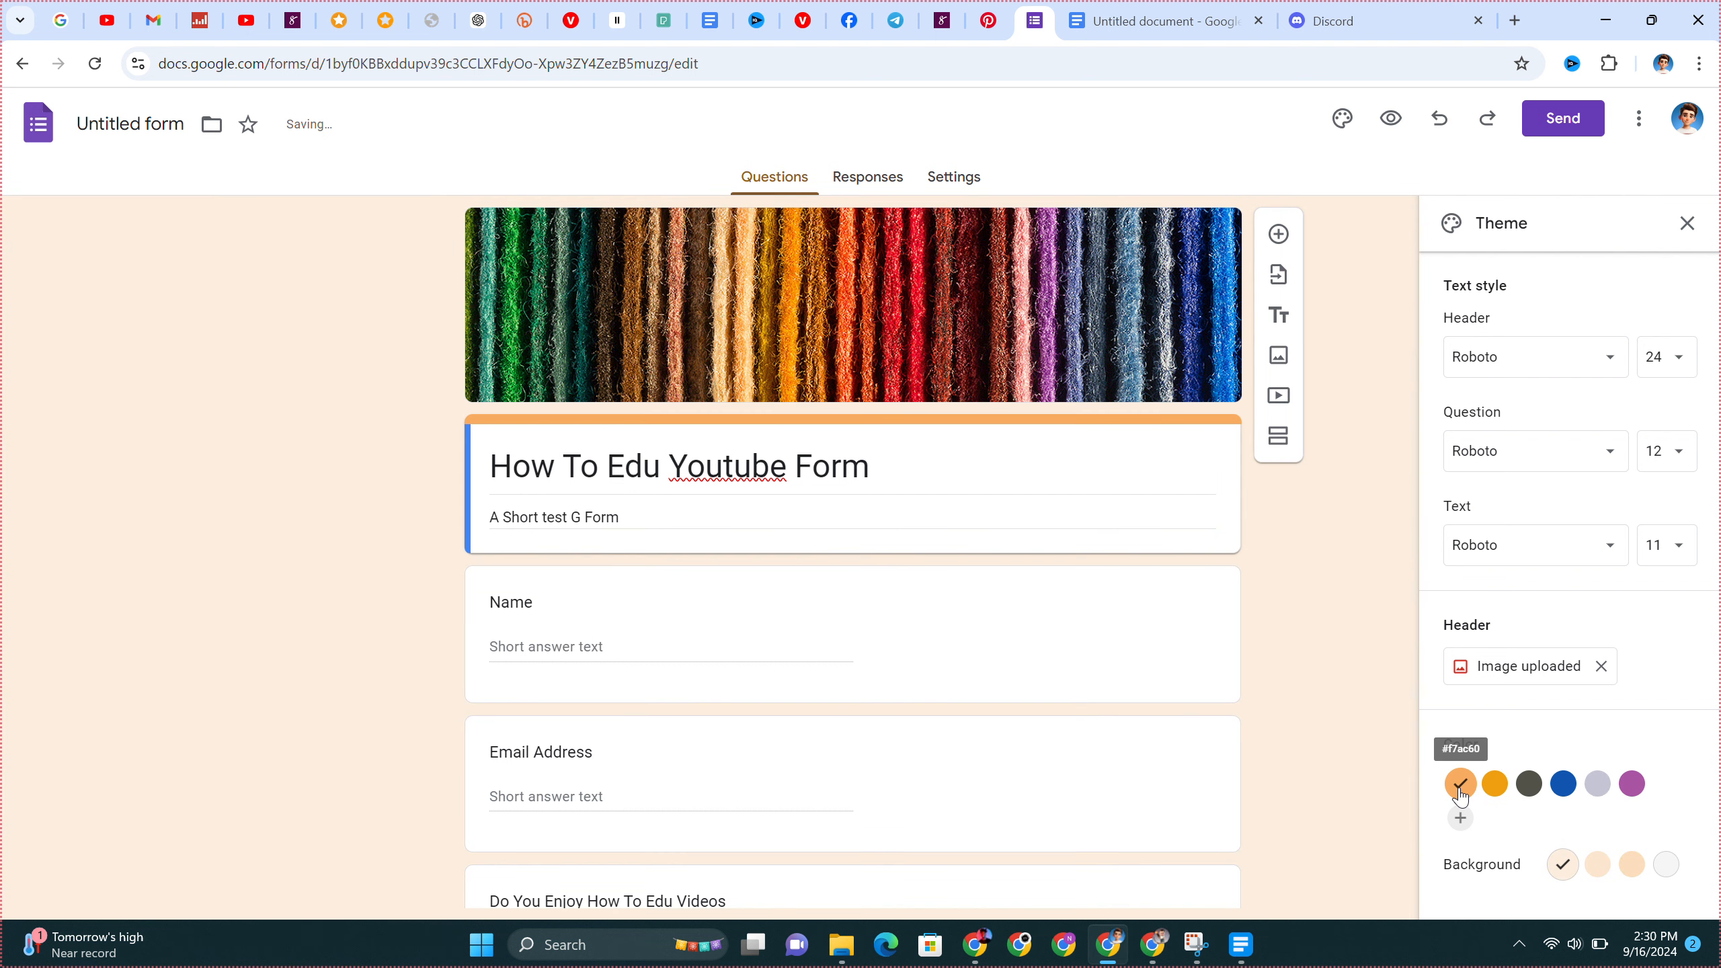
left_click(1529, 790)
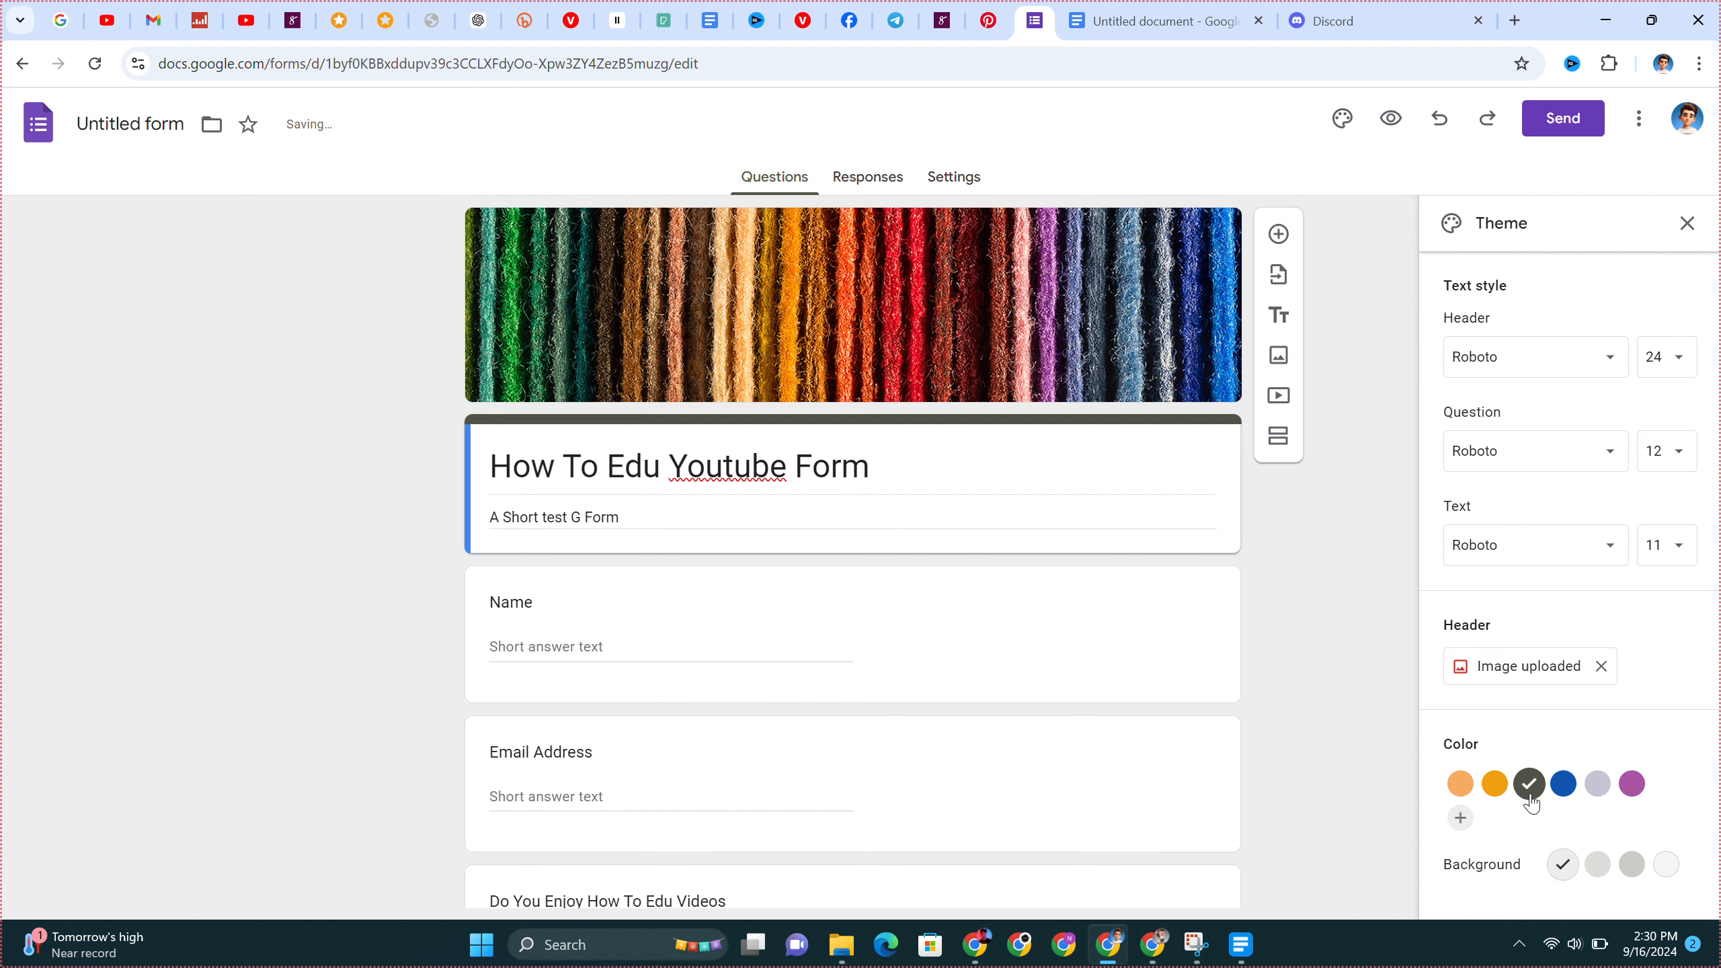
left_click(1563, 790)
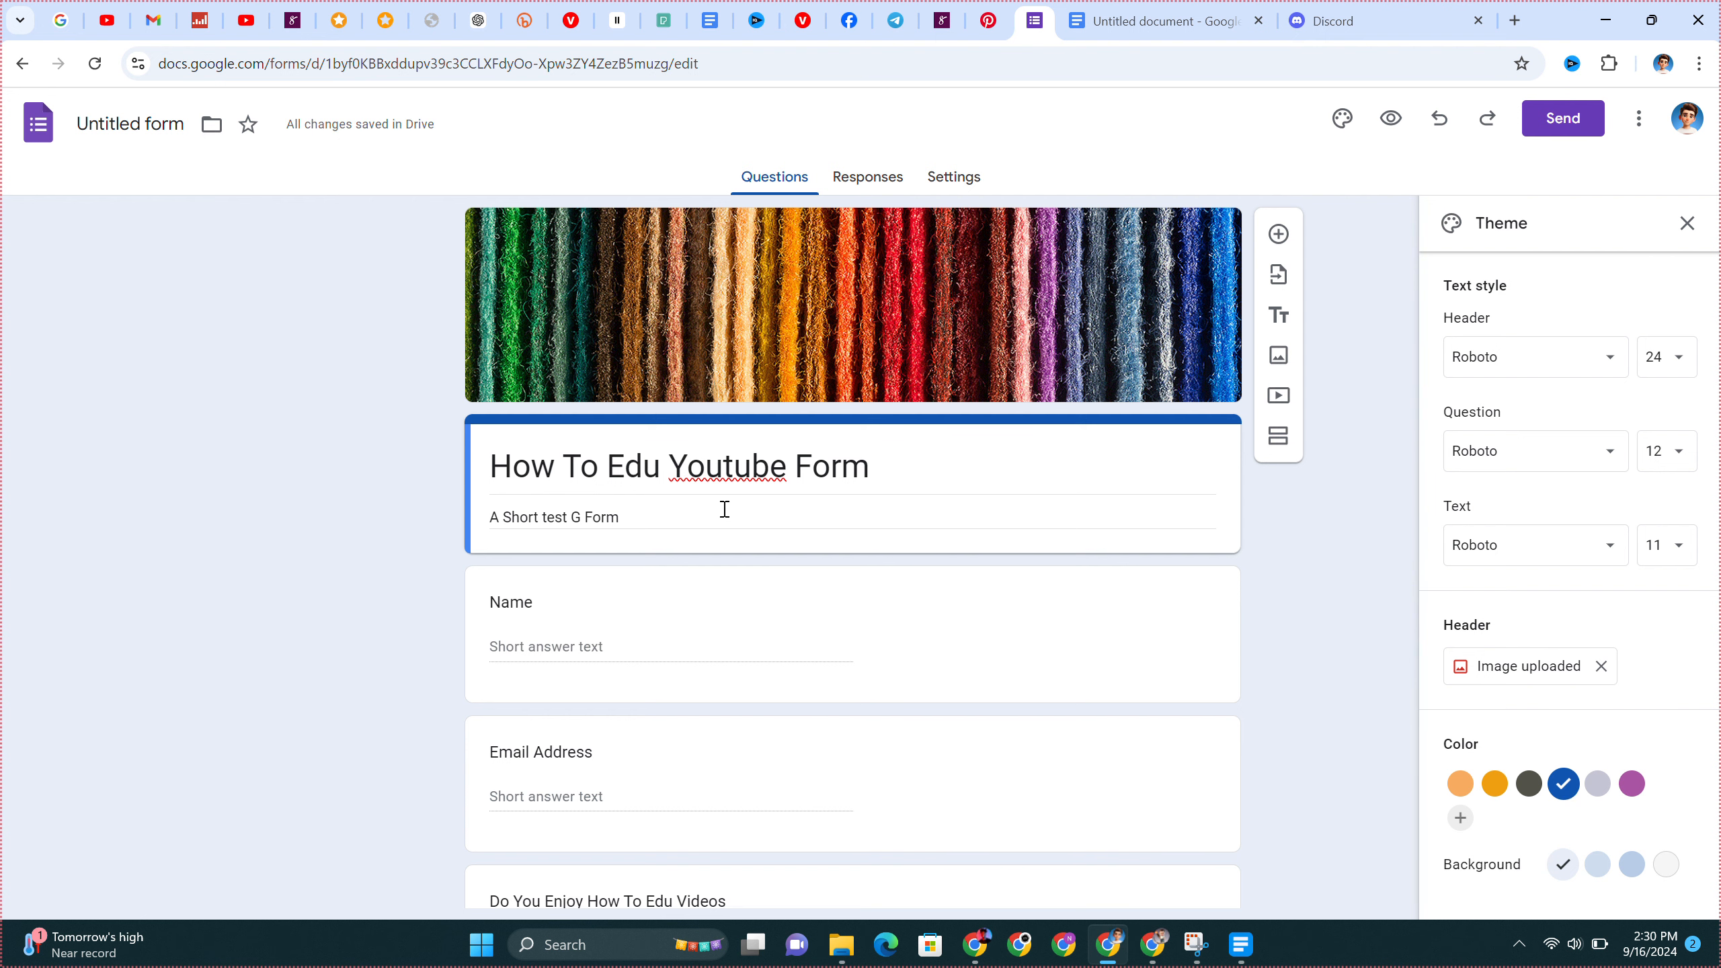
- Prepare to send the form by link, shorten the URL and copy it
scroll(719, 508, "down", 1)
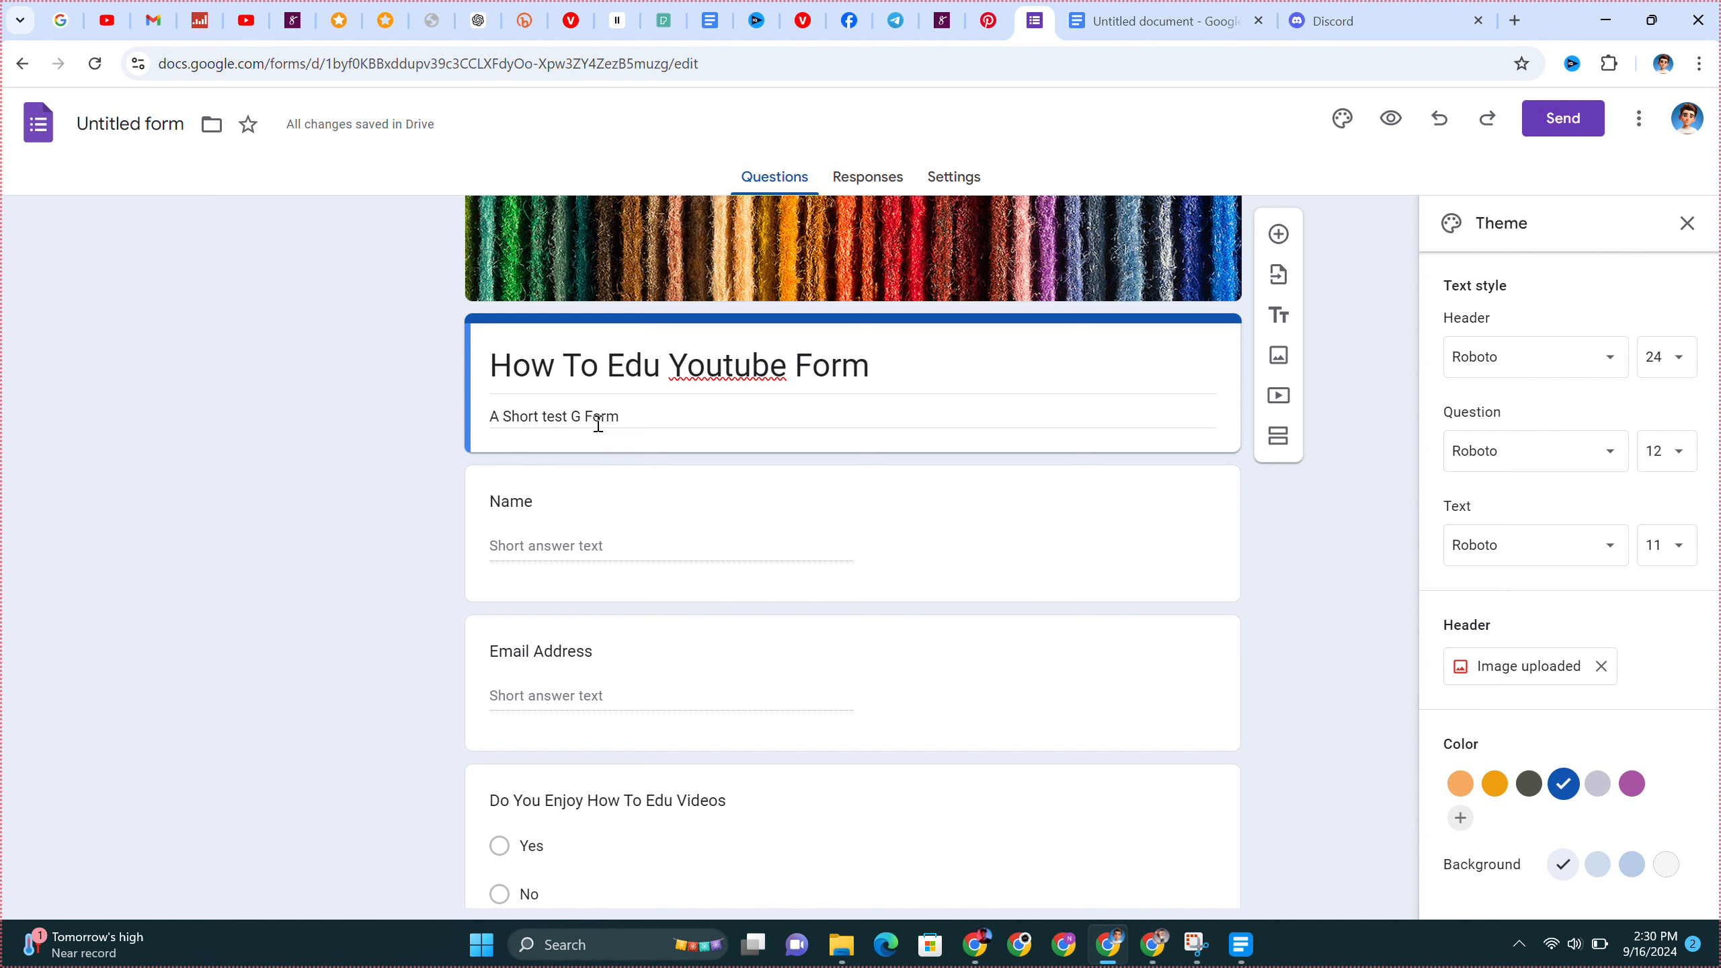
scroll(598, 424, "down", 1)
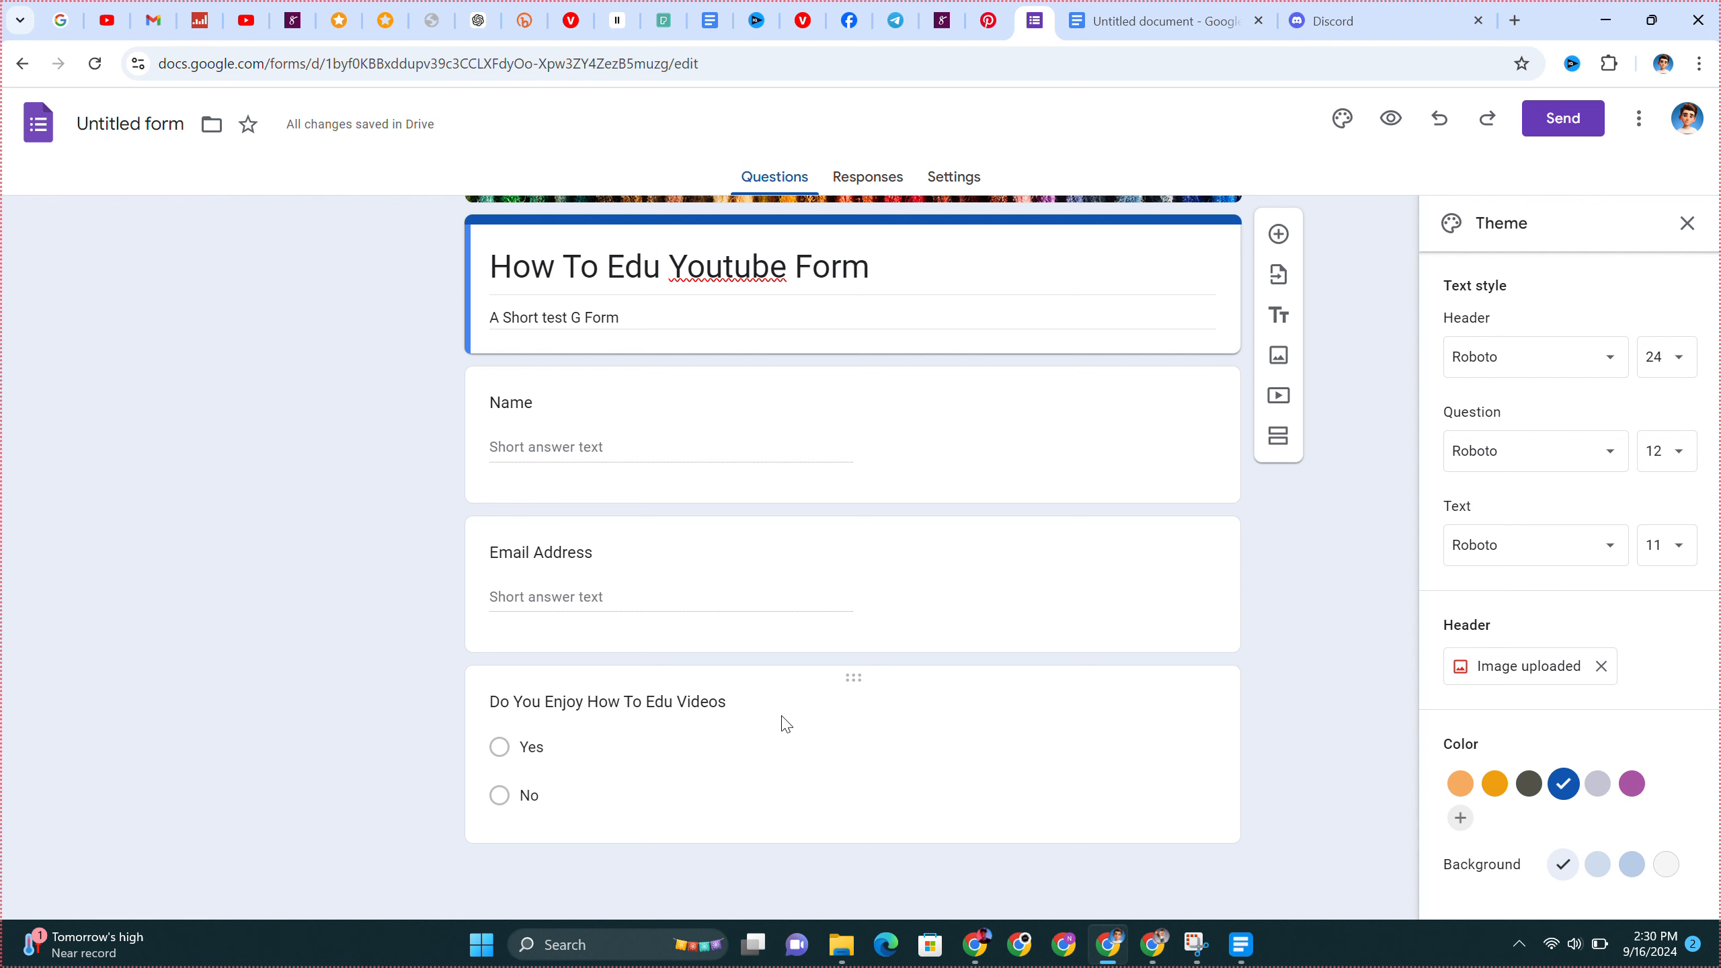
scroll(1057, 514, "up", 2)
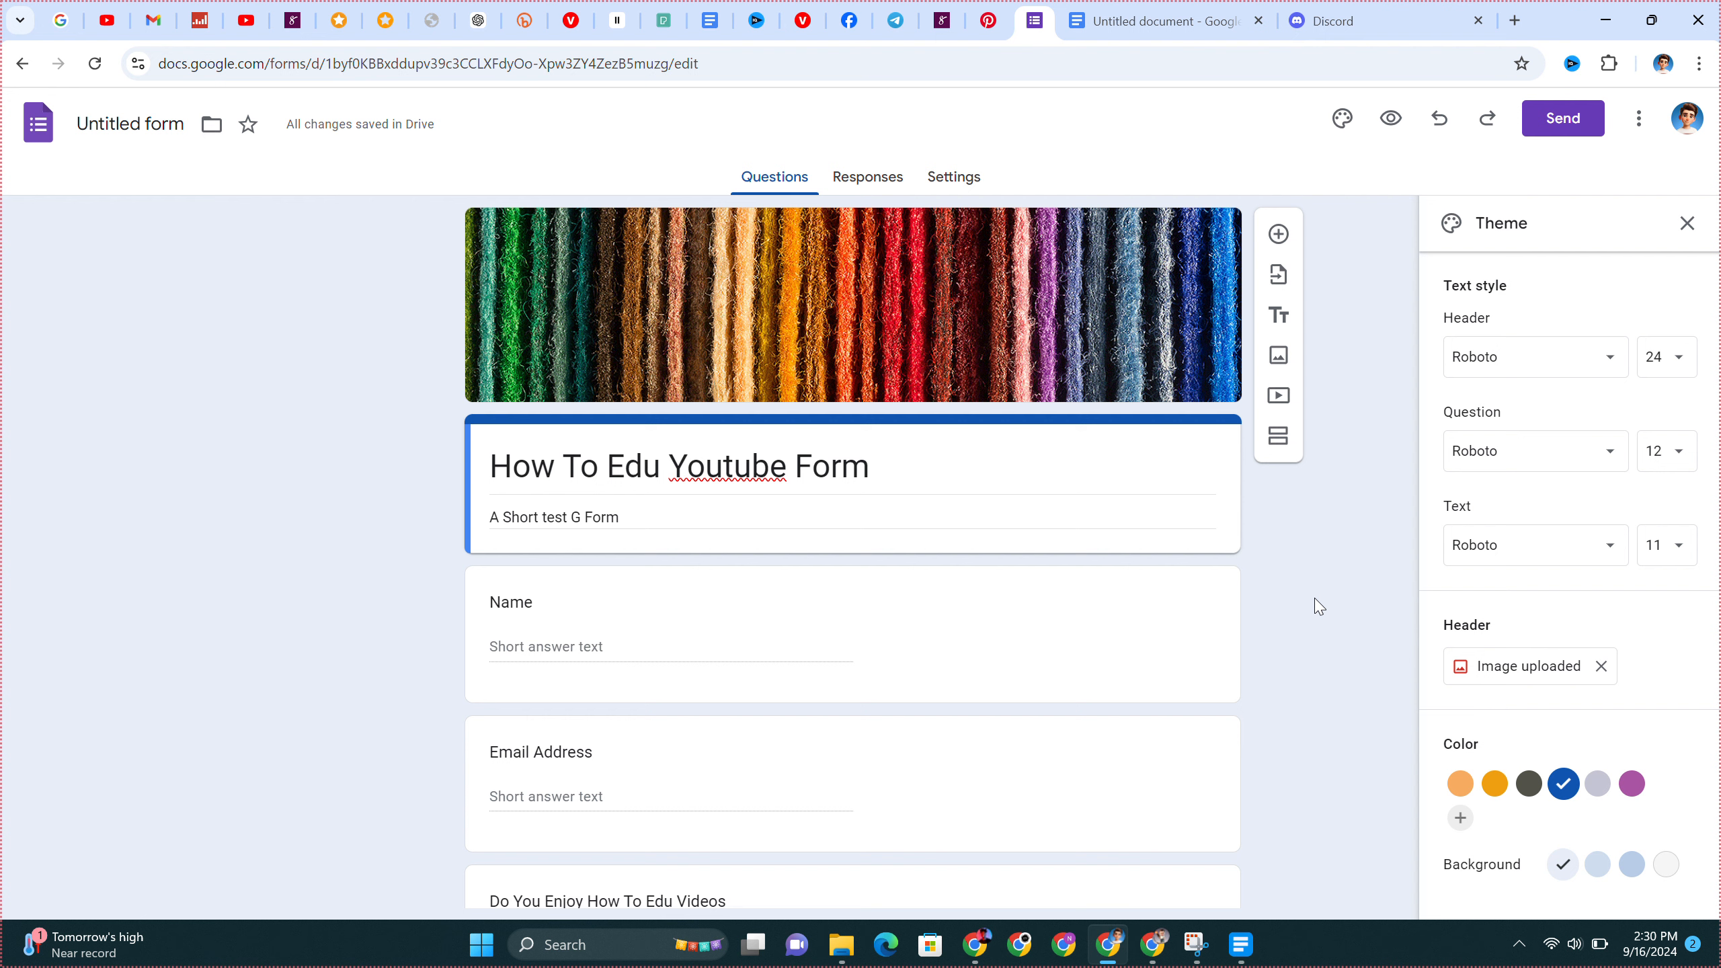
left_click(1557, 126)
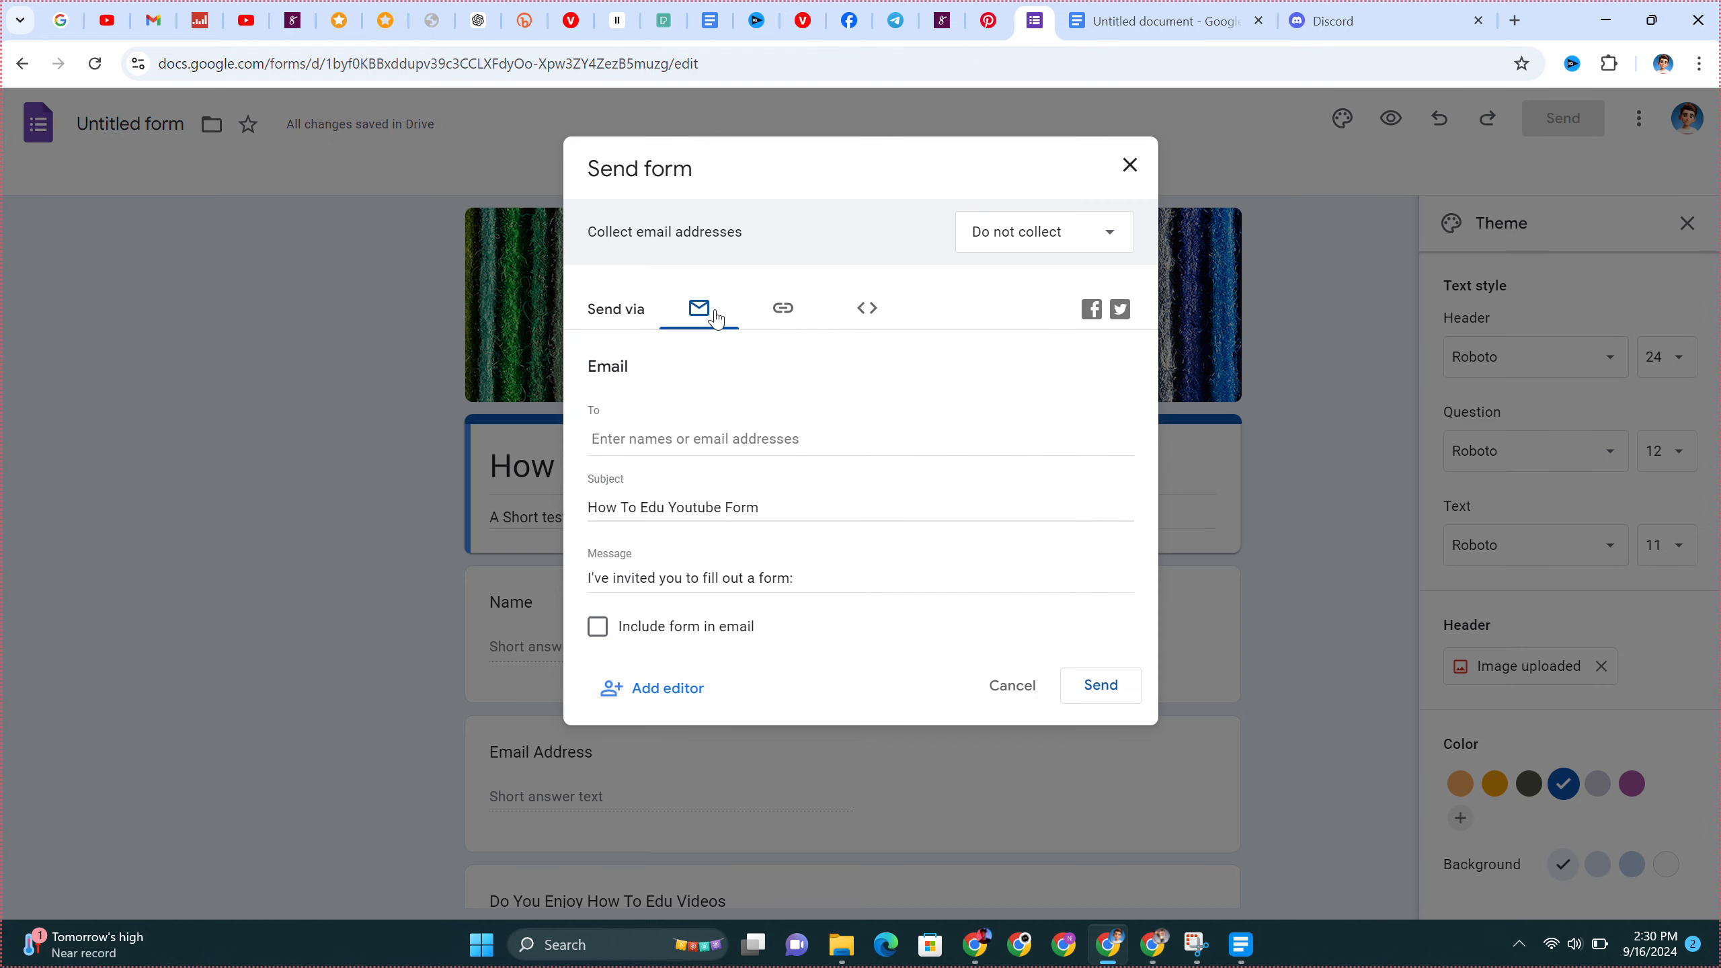
left_click(784, 313)
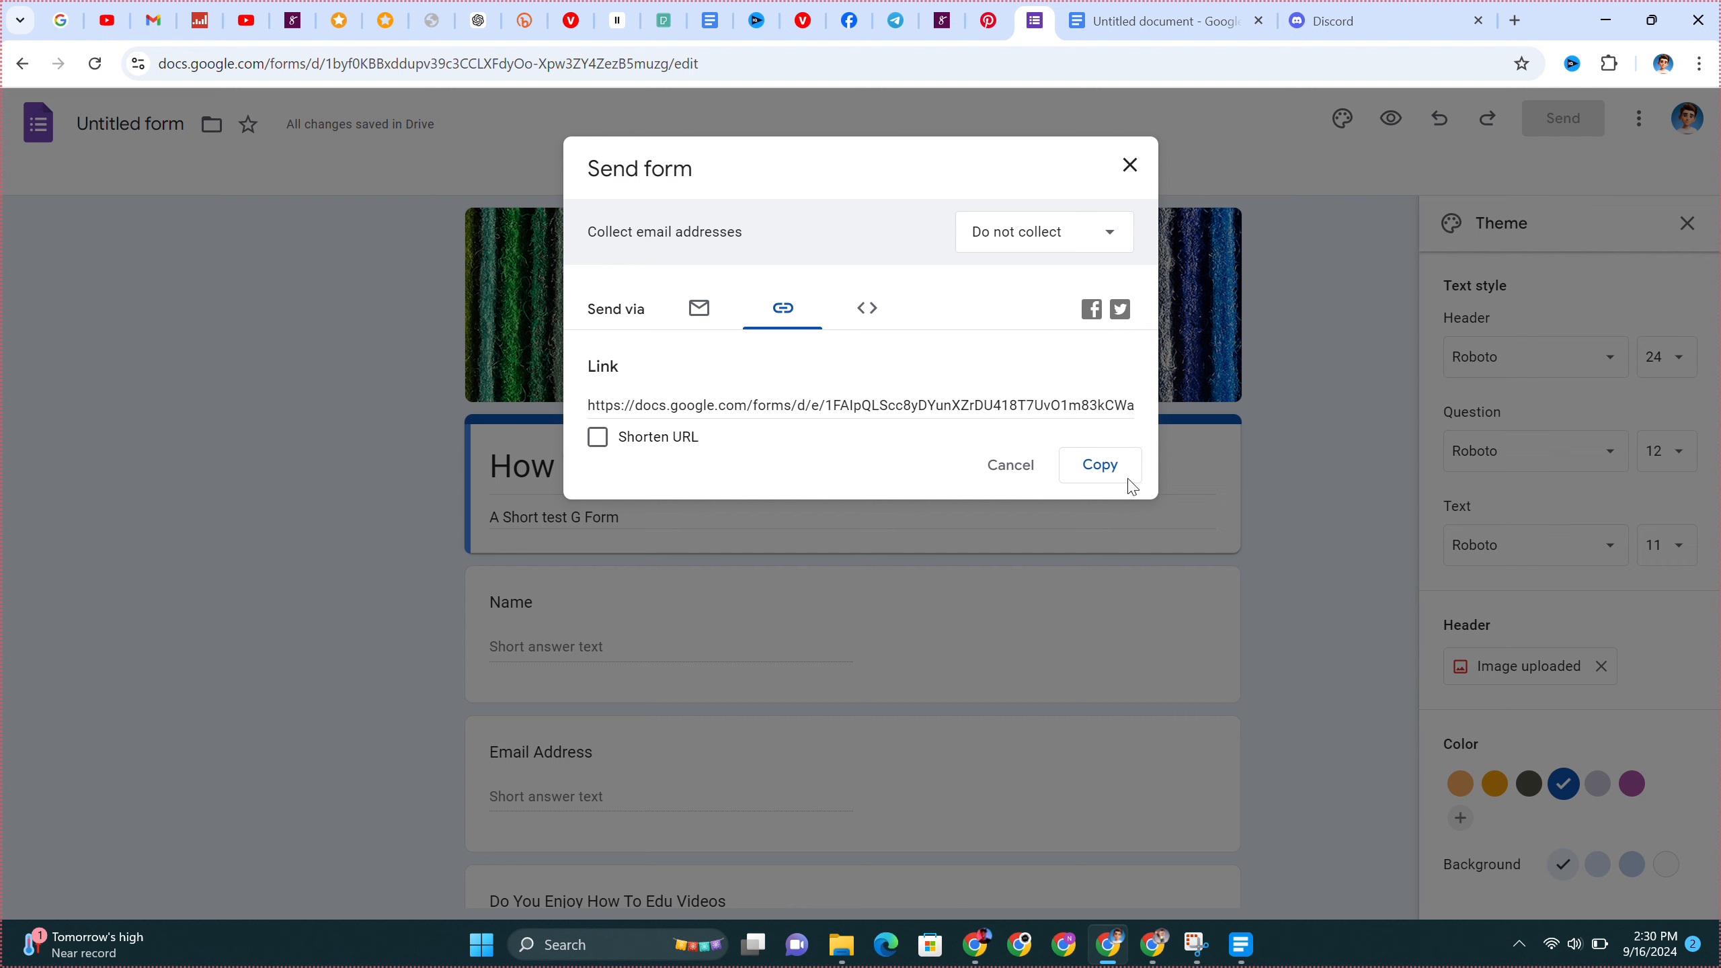
left_click(598, 437)
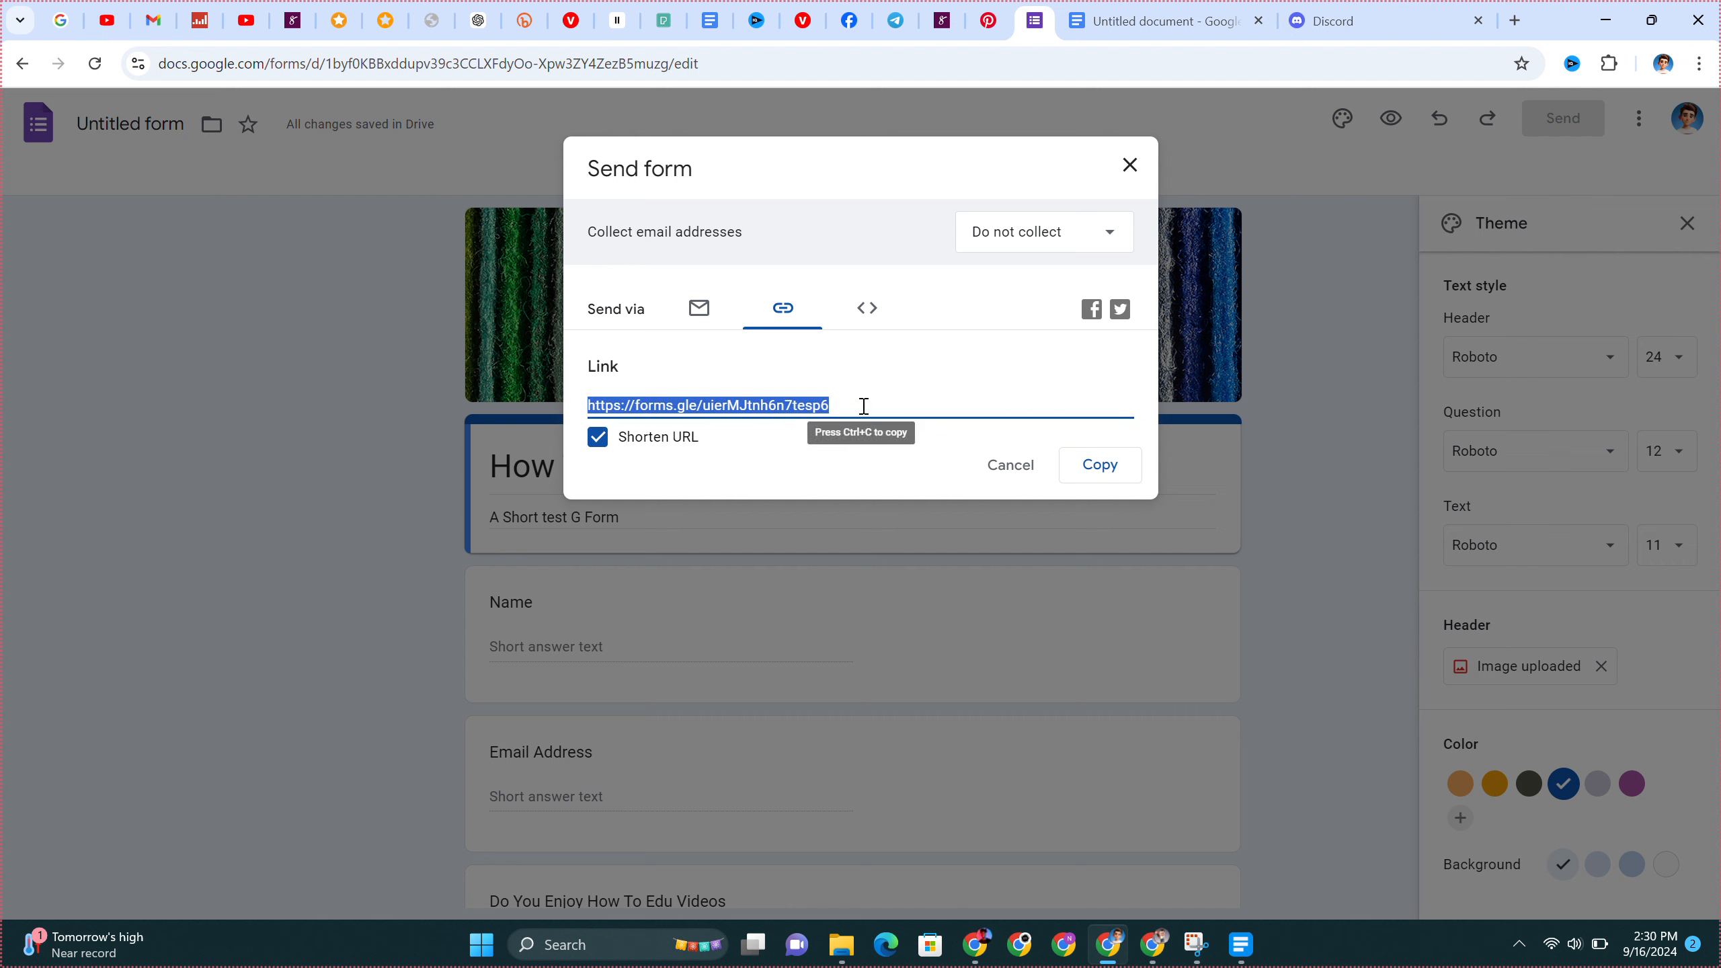
left_click(1106, 468)
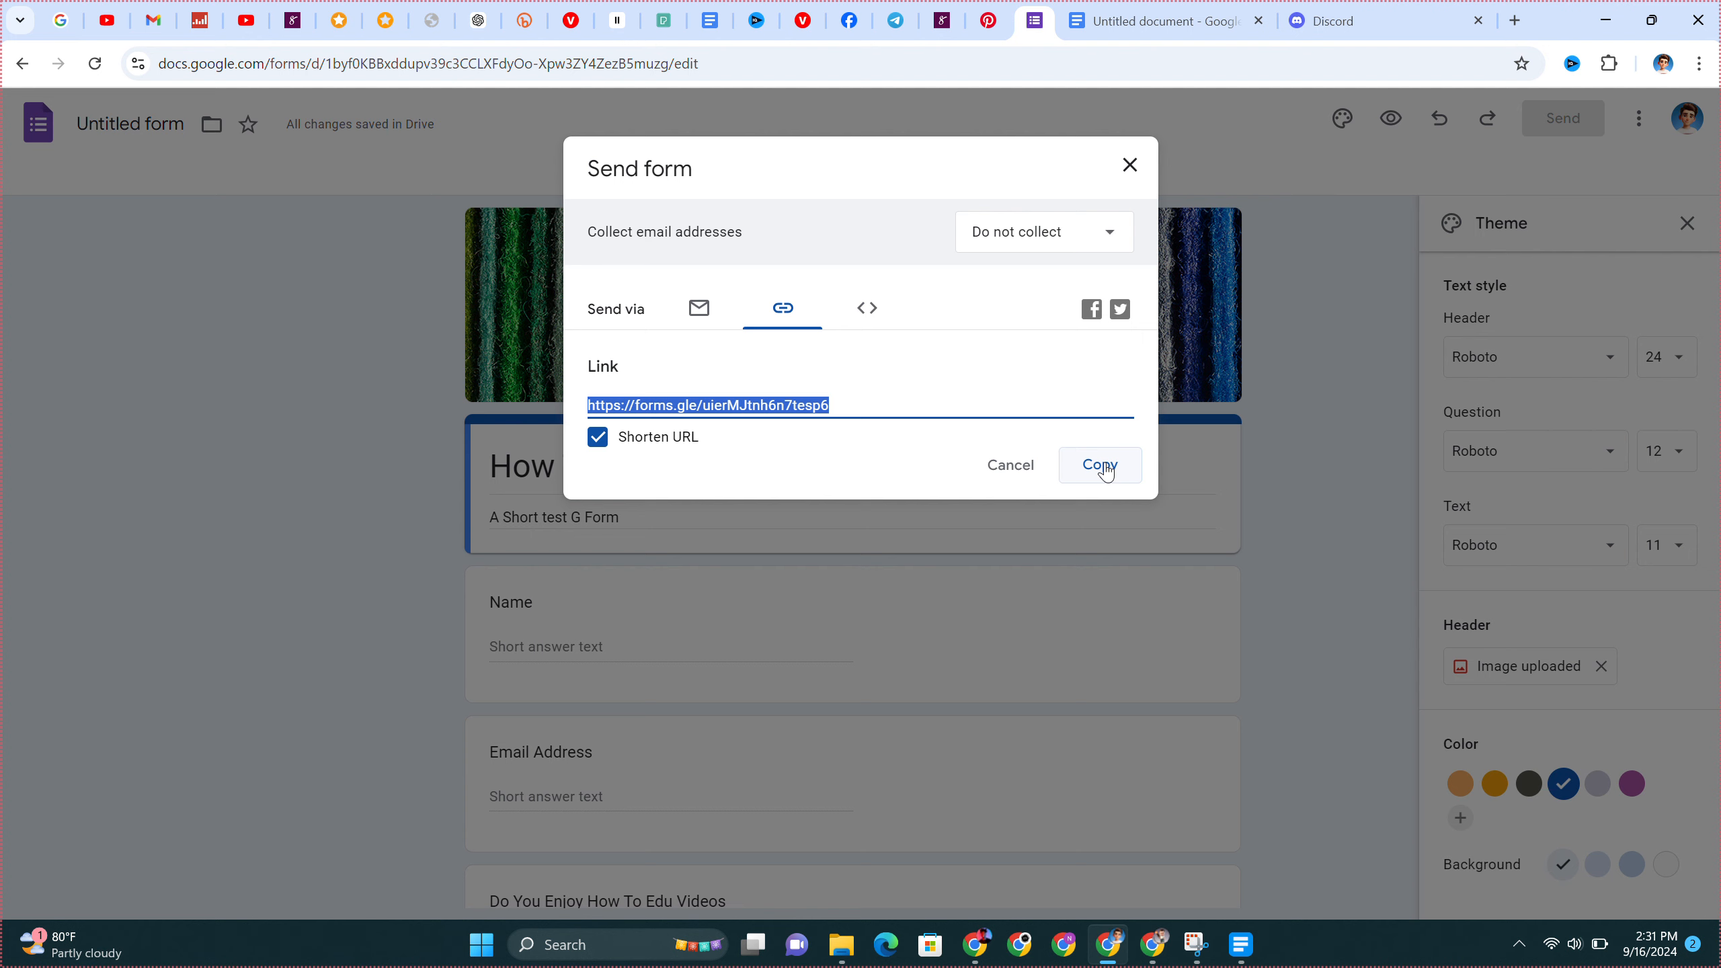
- Compare the email and link sending methods and copy the shortened form link again
left_click(694, 327)
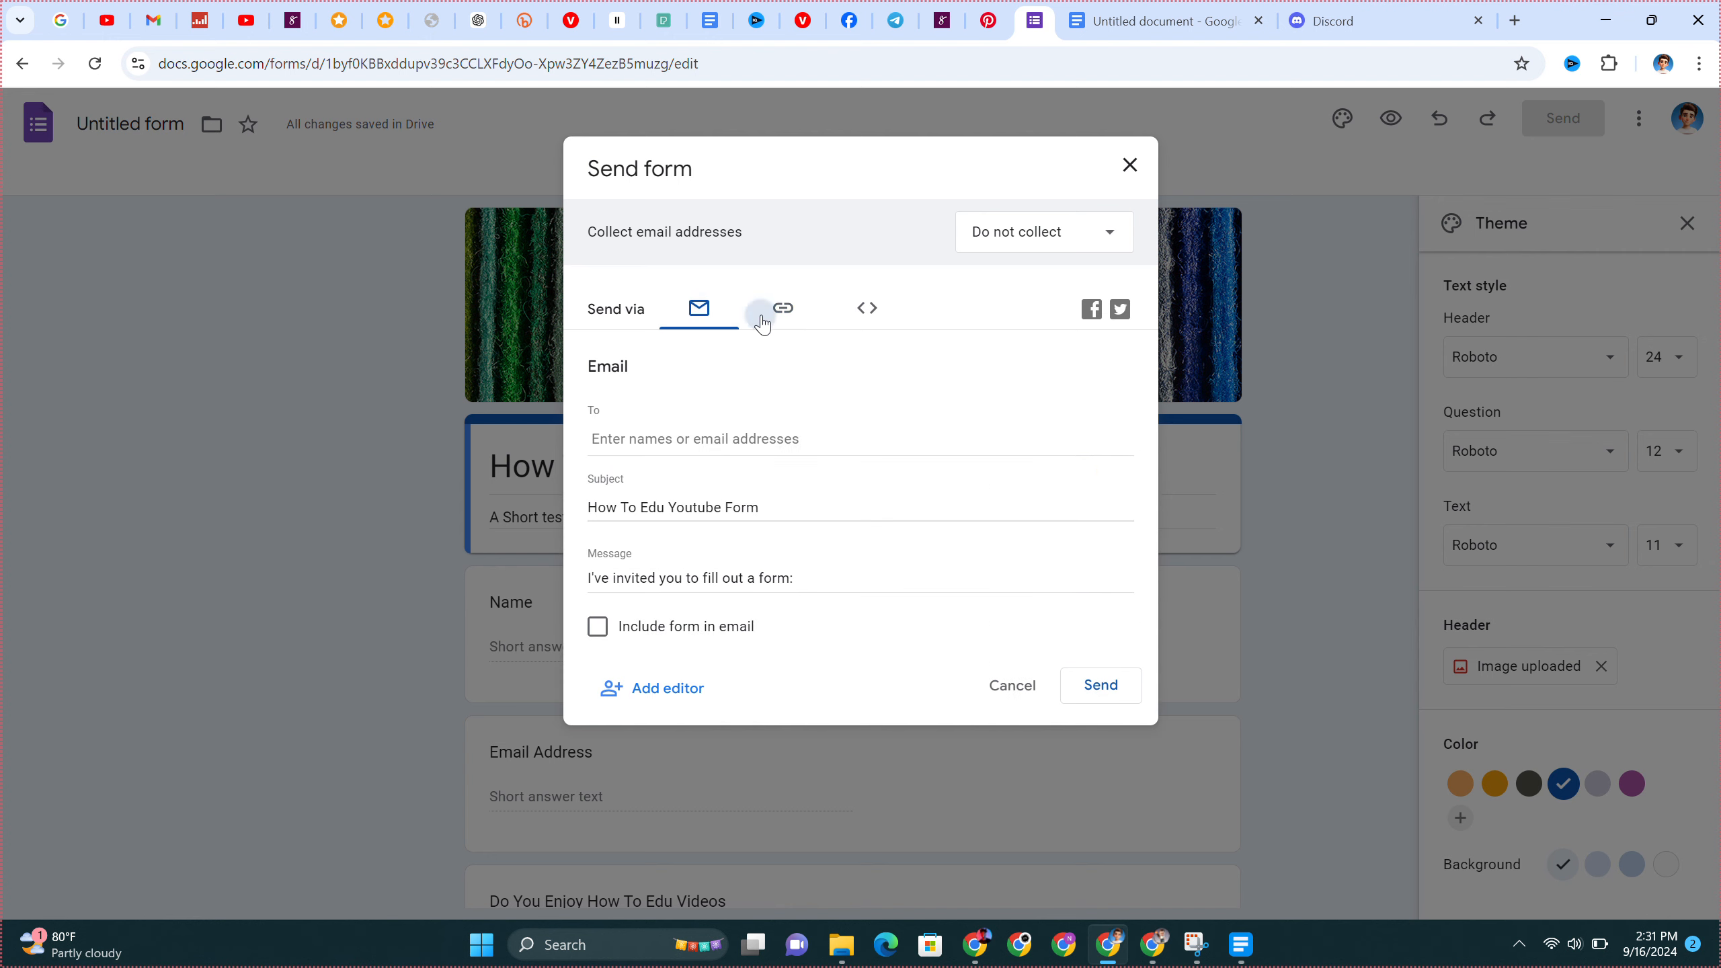
left_click(765, 319)
left_click(721, 324)
left_click(784, 319)
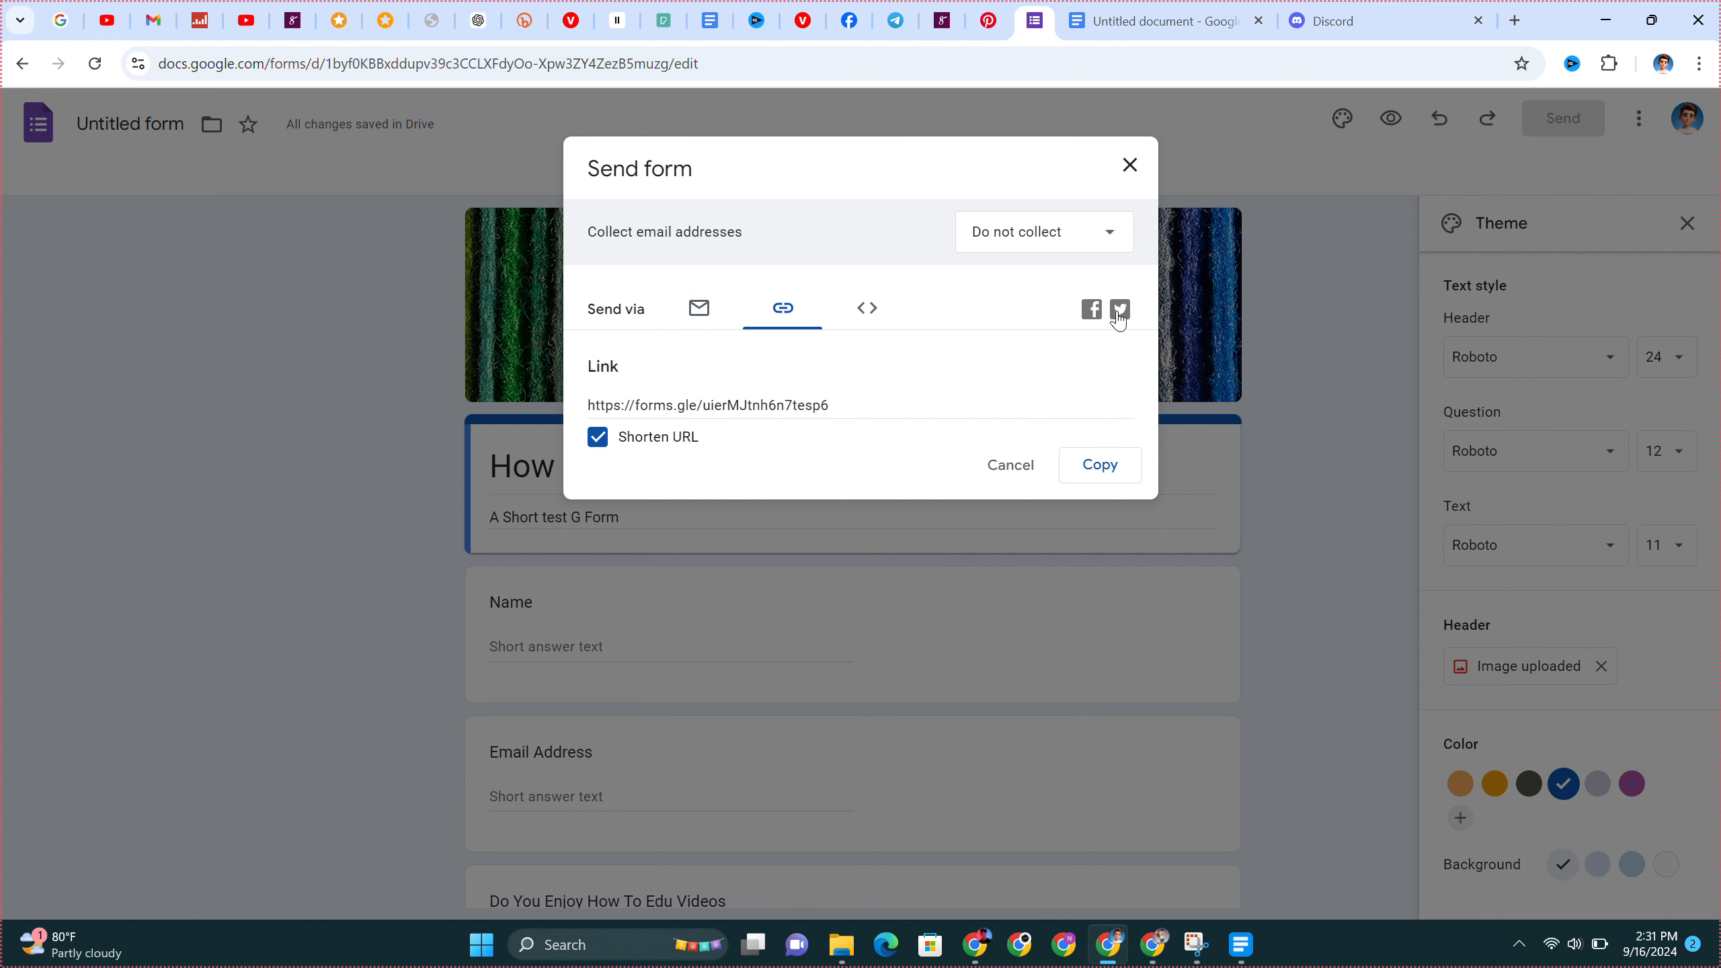
left_click(1099, 466)
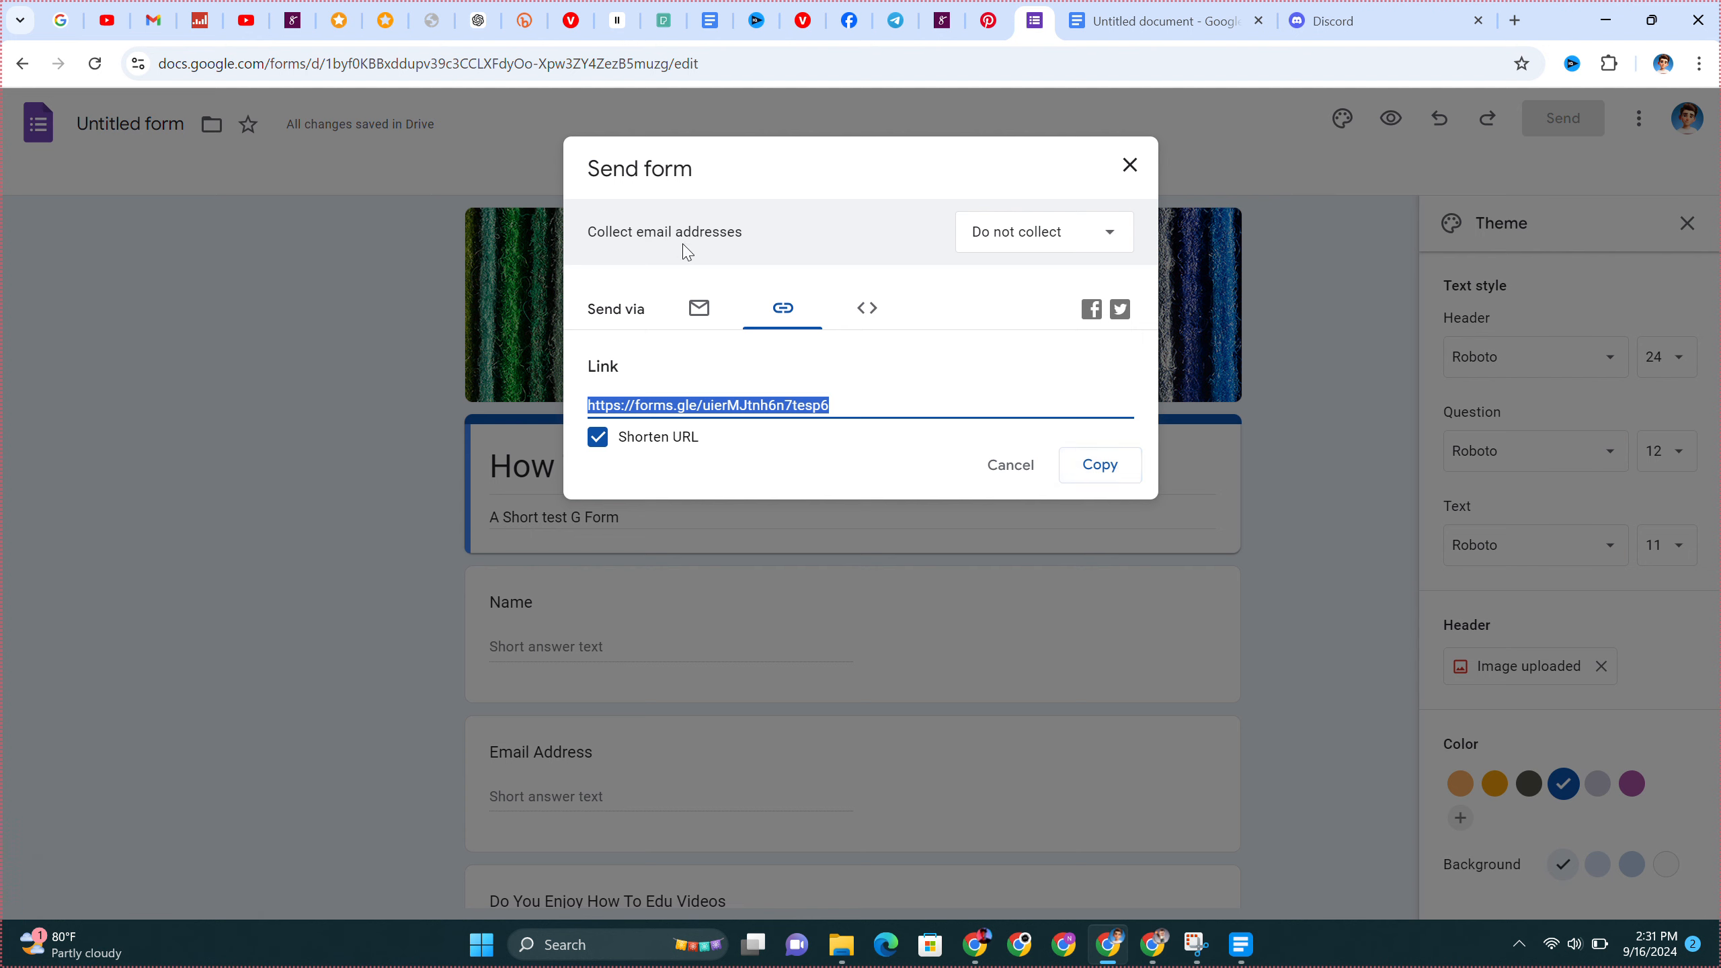
- Set email address collection to Responder input, copy the shortened link and close the send dialog
left_click(1029, 235)
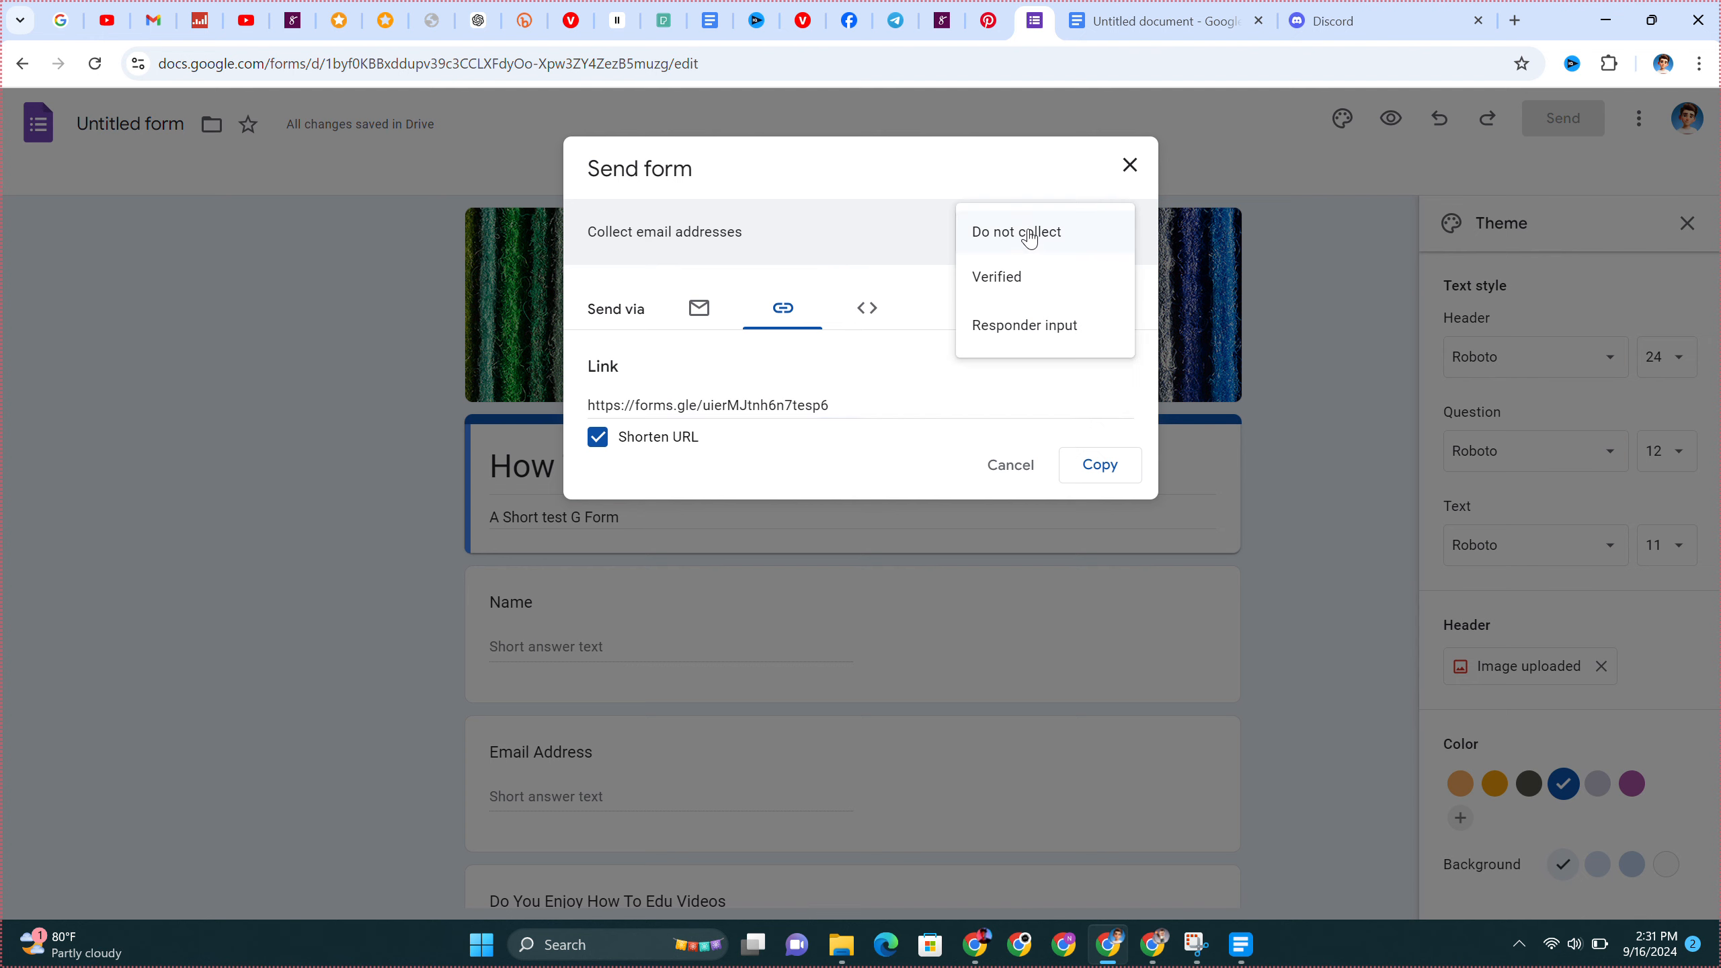
left_click(1024, 281)
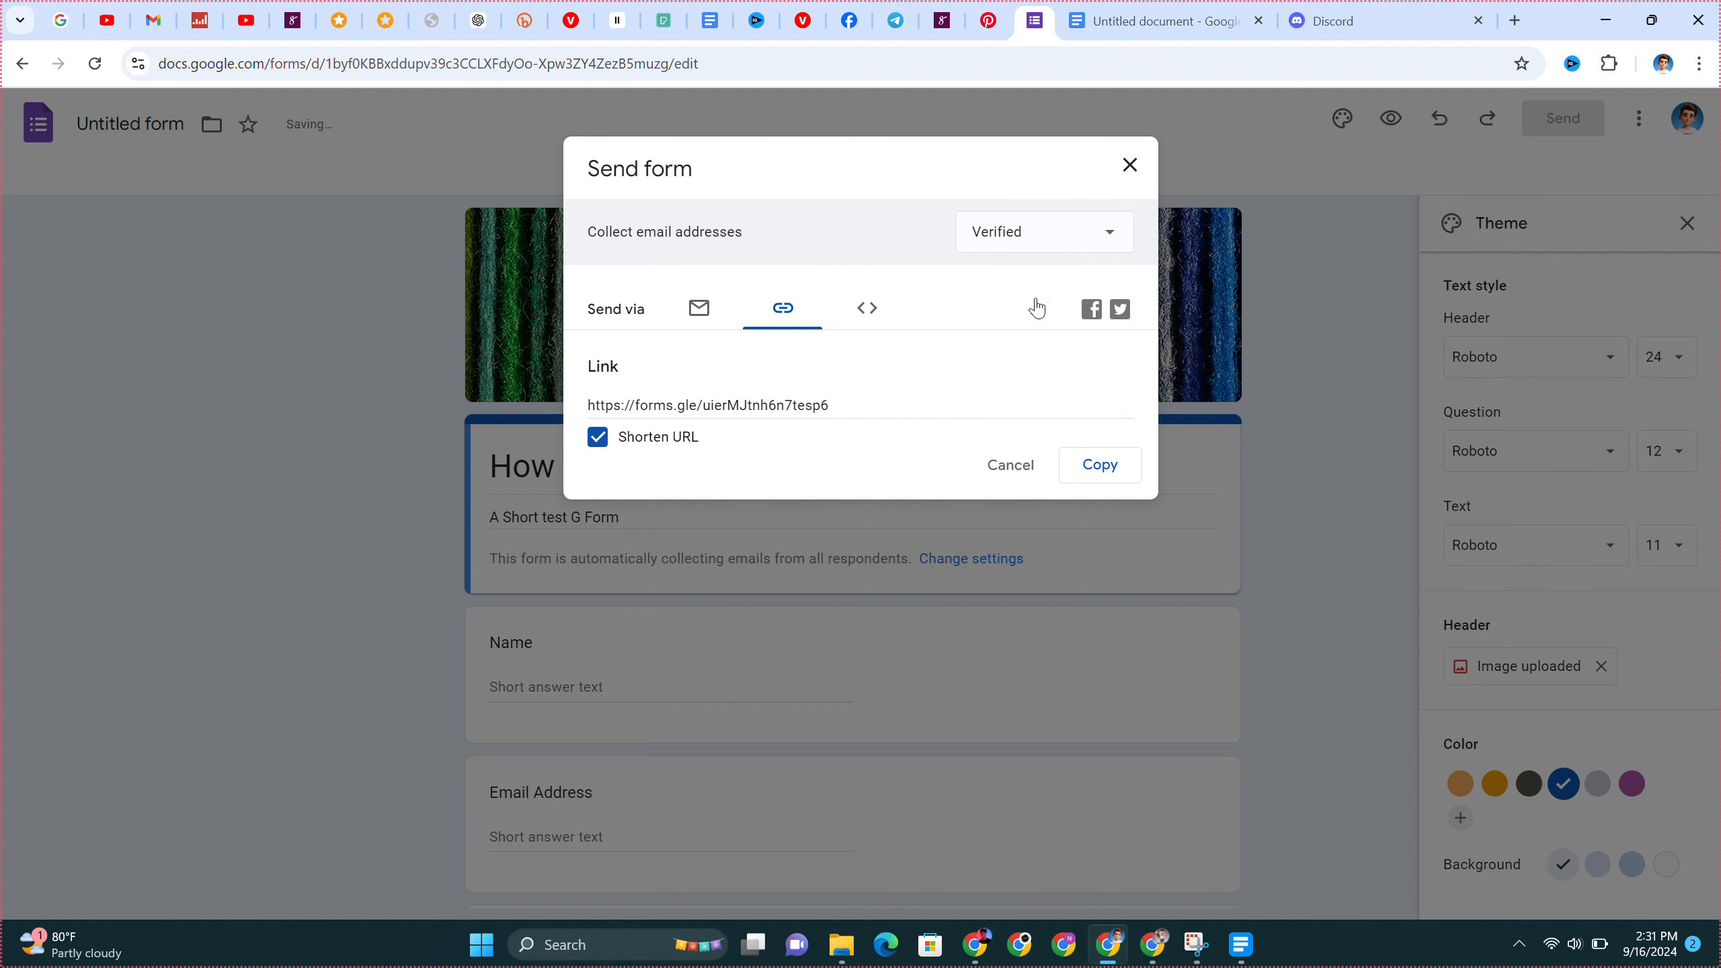
left_click(1033, 244)
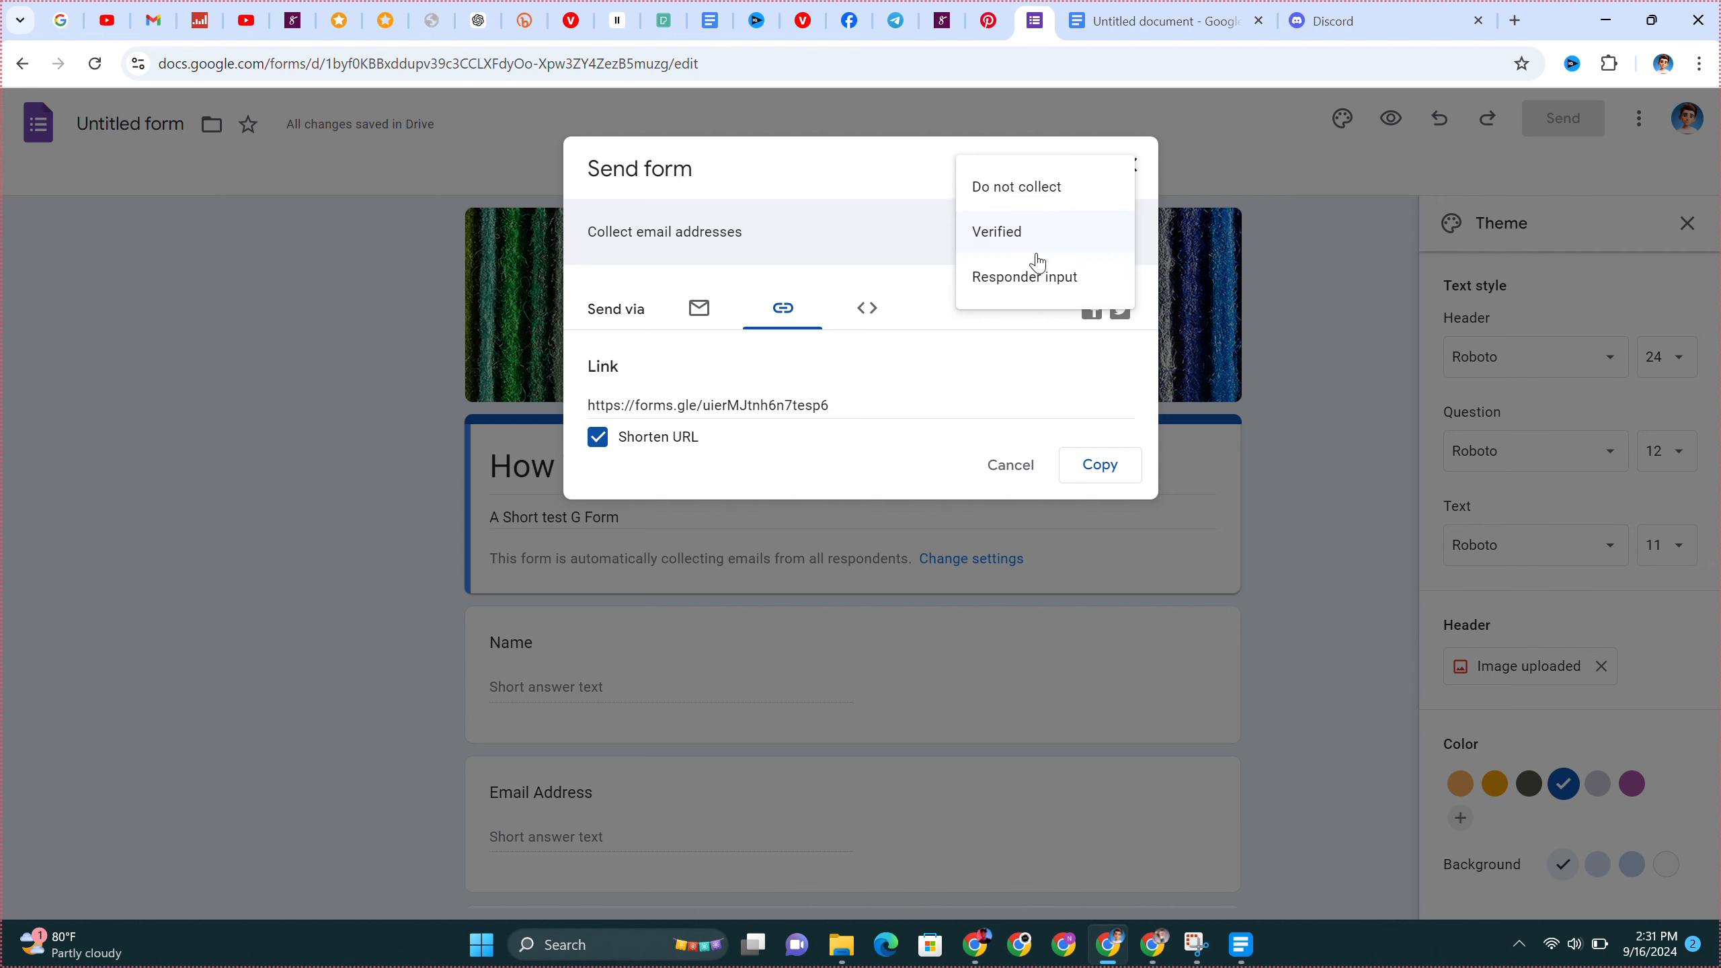
left_click(1031, 284)
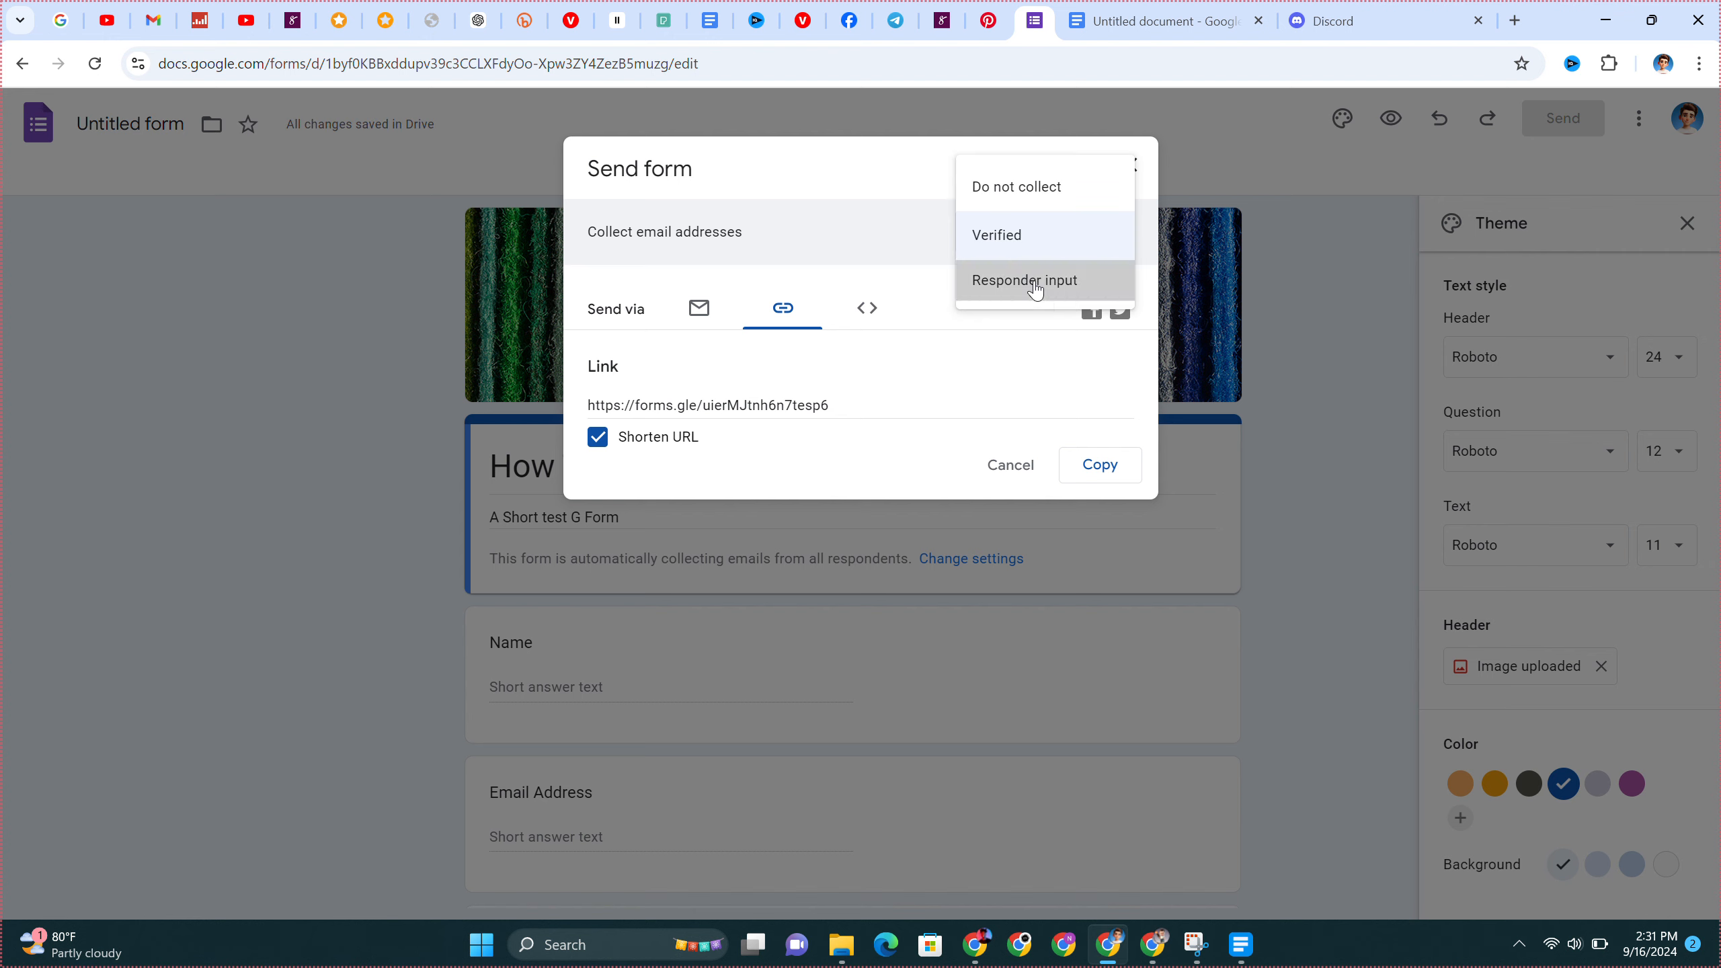
left_click(1128, 482)
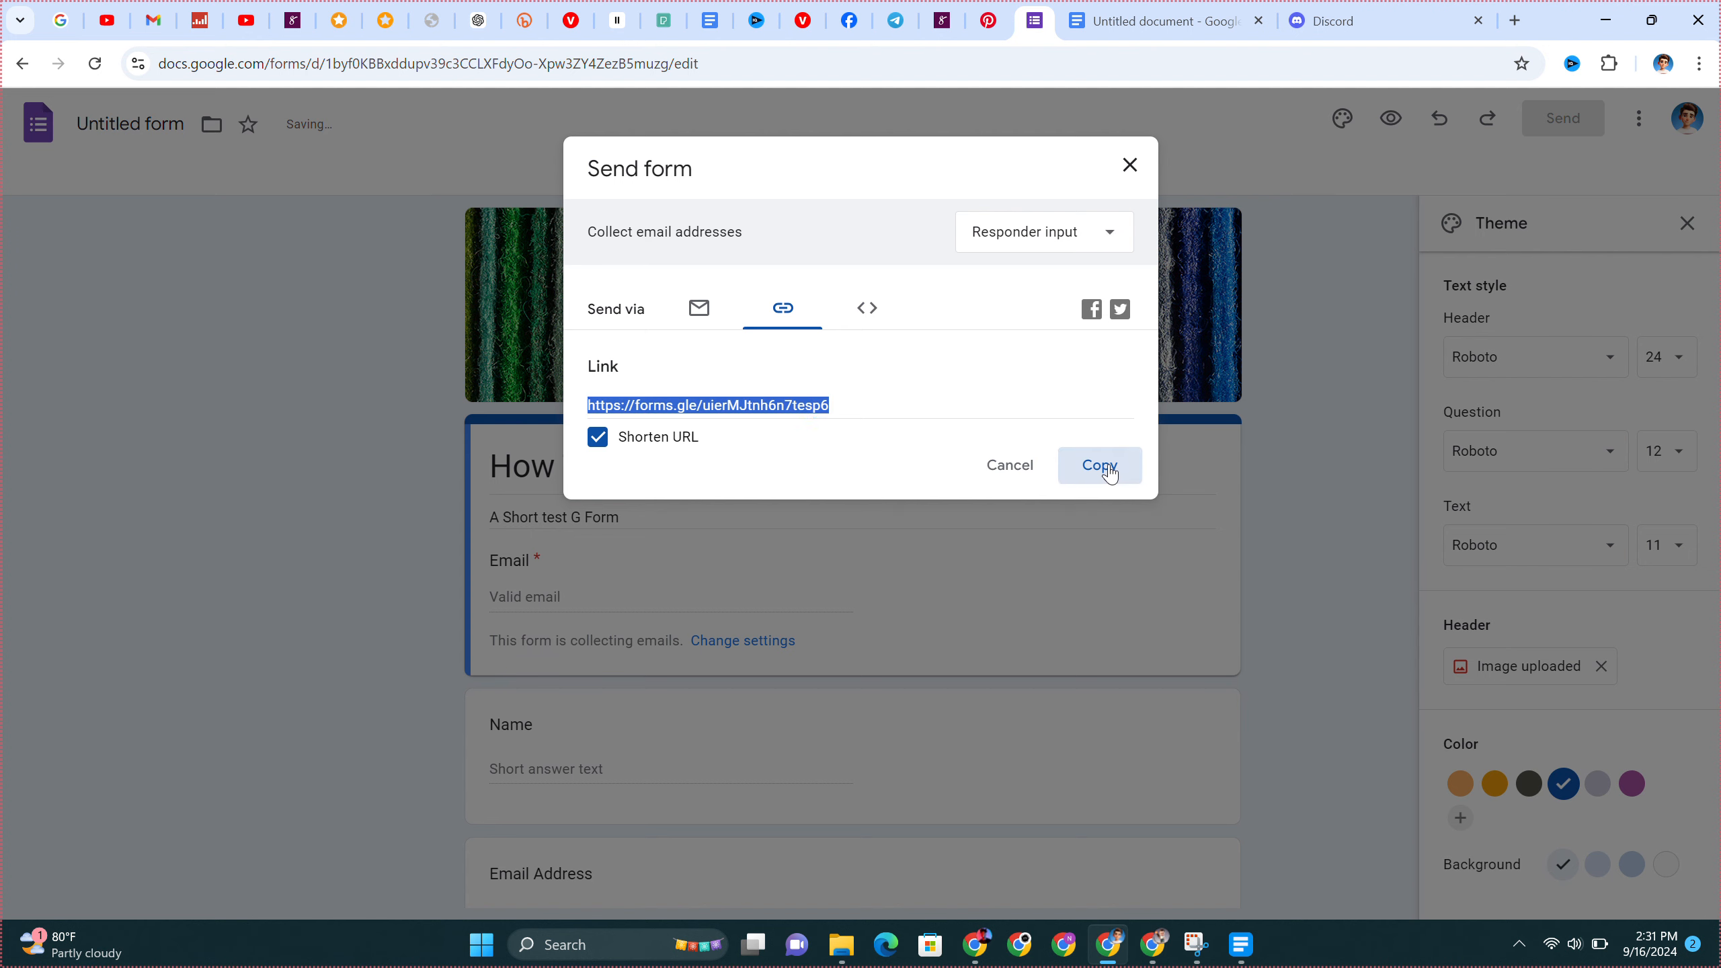
left_click(1127, 174)
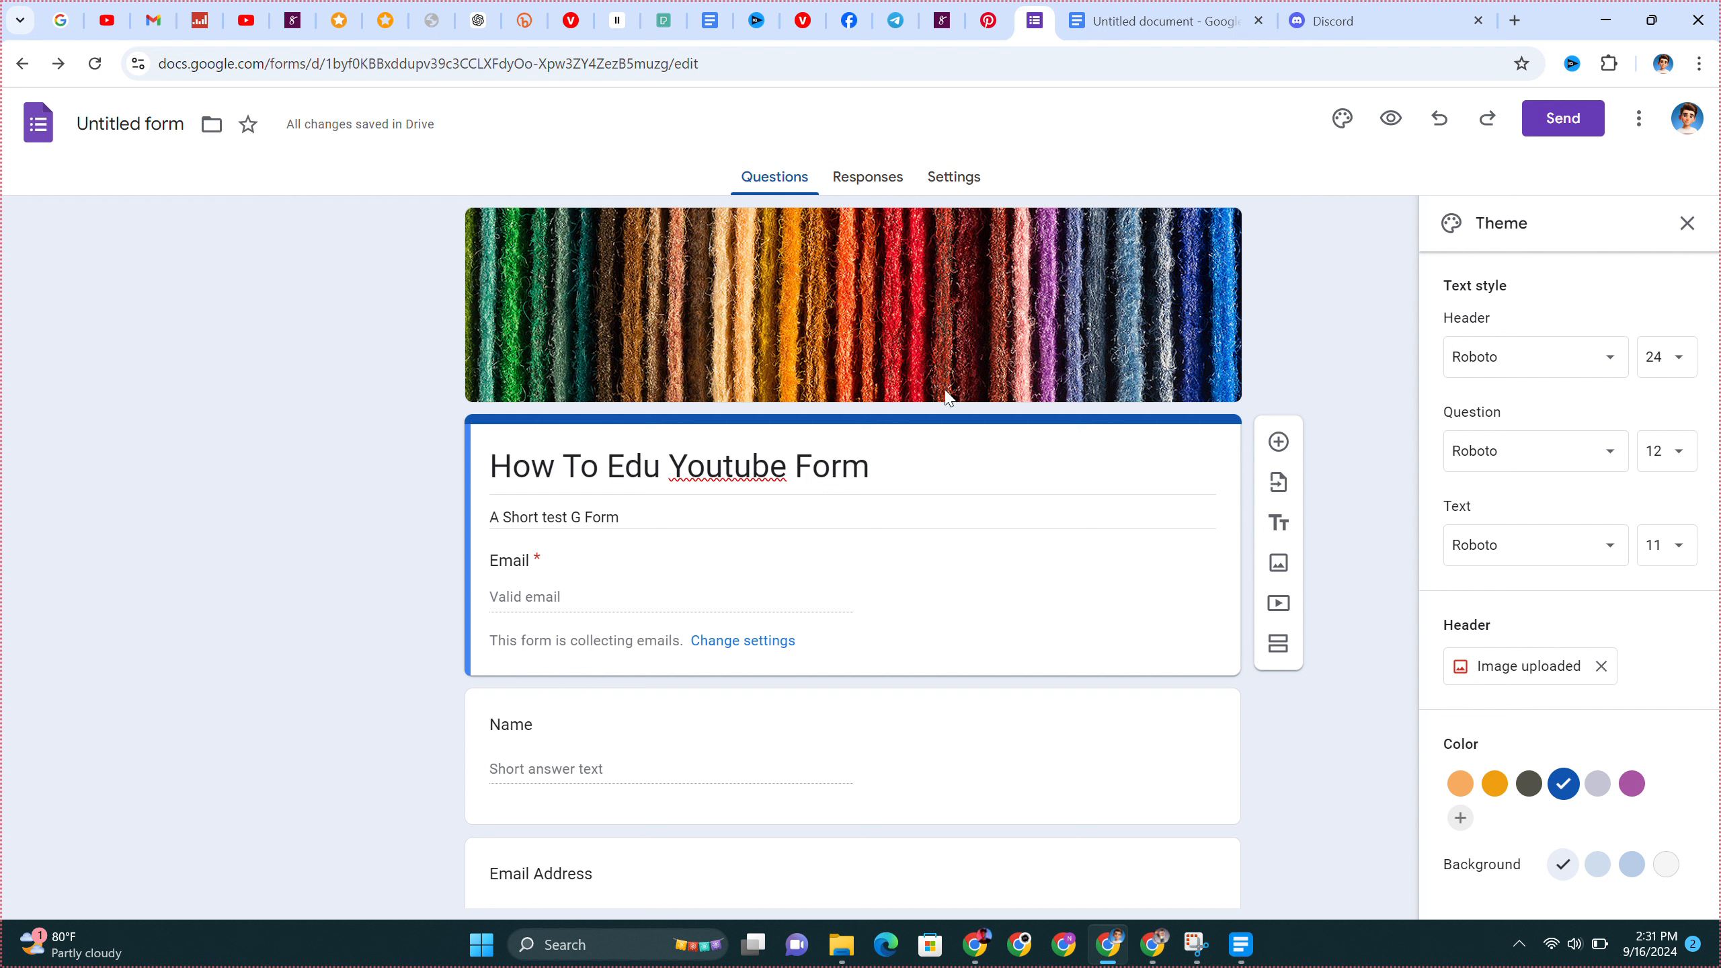
- Open the form's responses overview
left_click(857, 188)
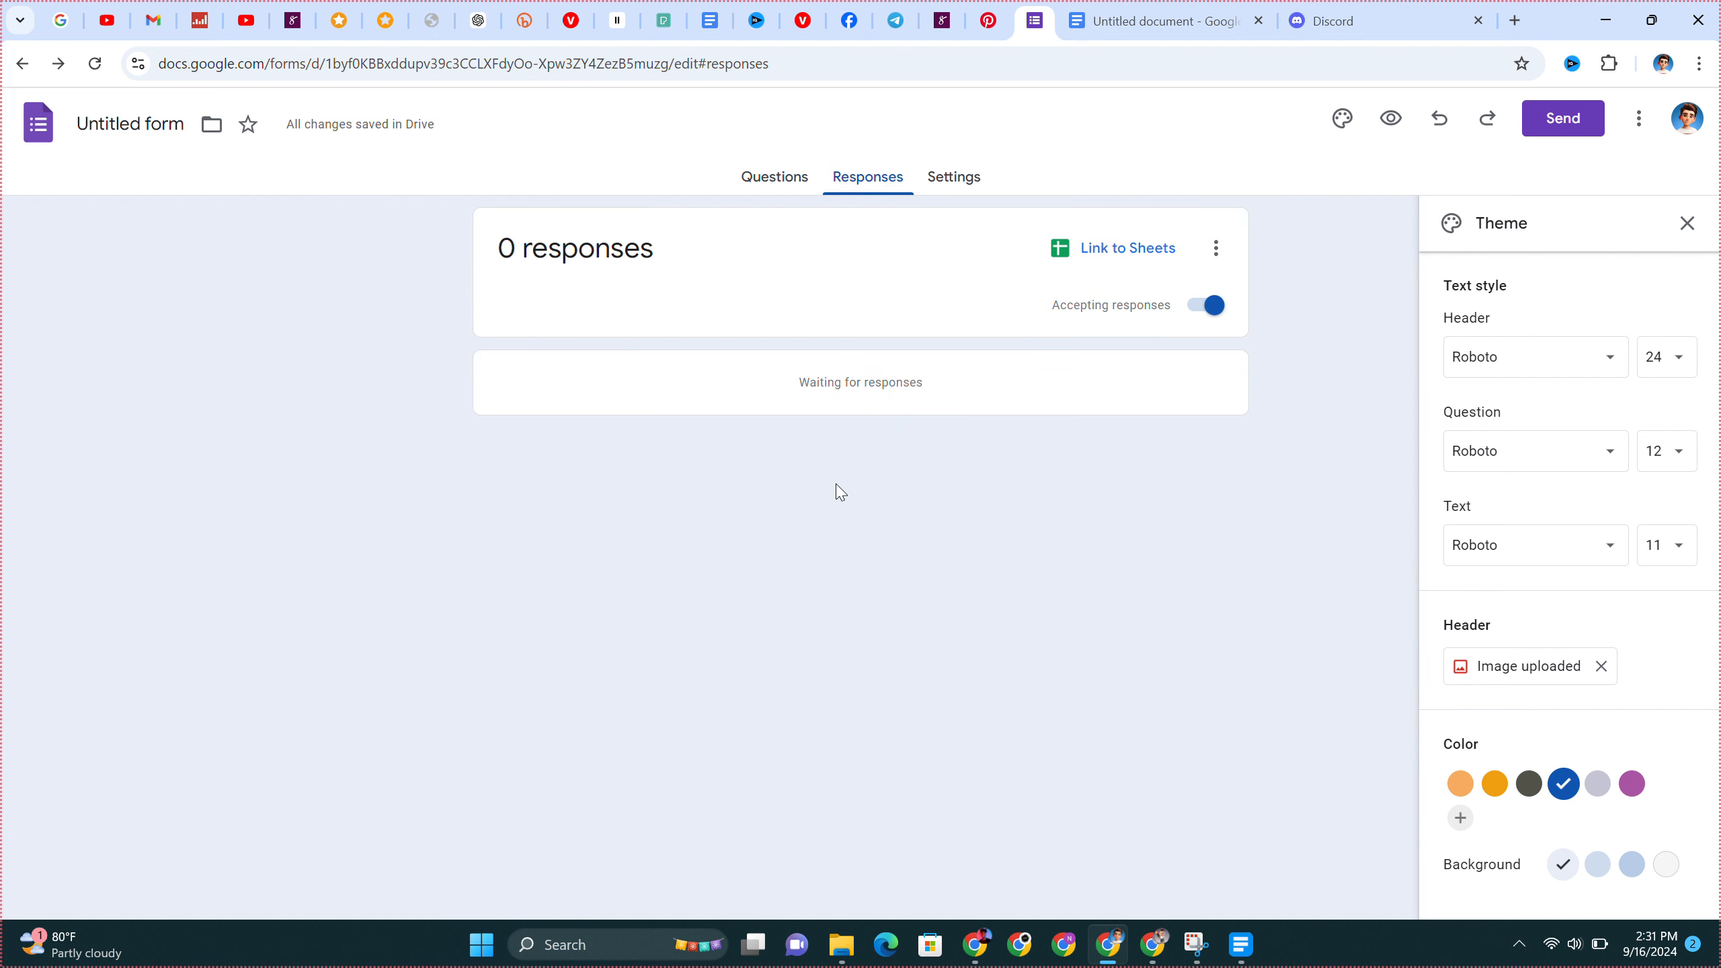